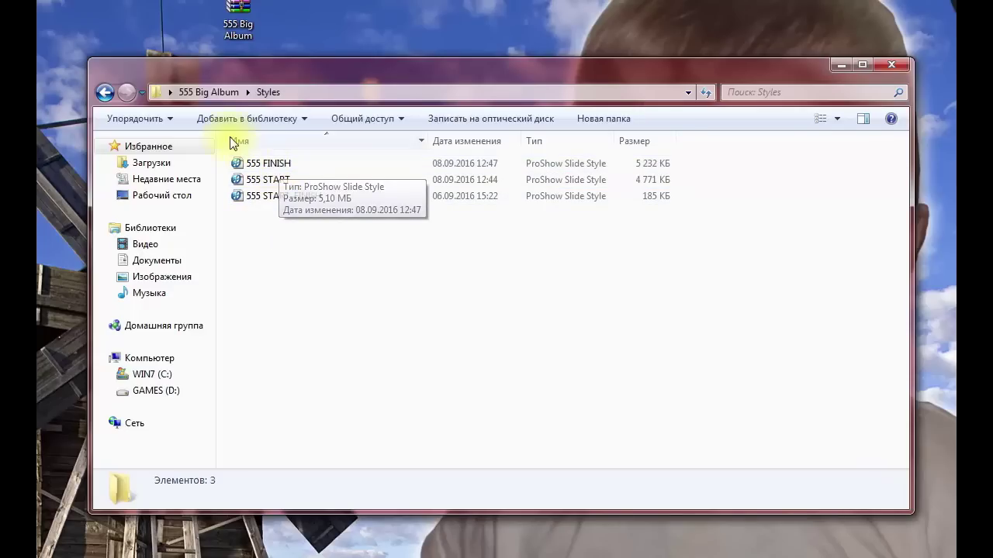
# Look through the Transitions folder of 555 Big Album and open its контент folder to view the supplied files
pyautogui.click(218, 94)
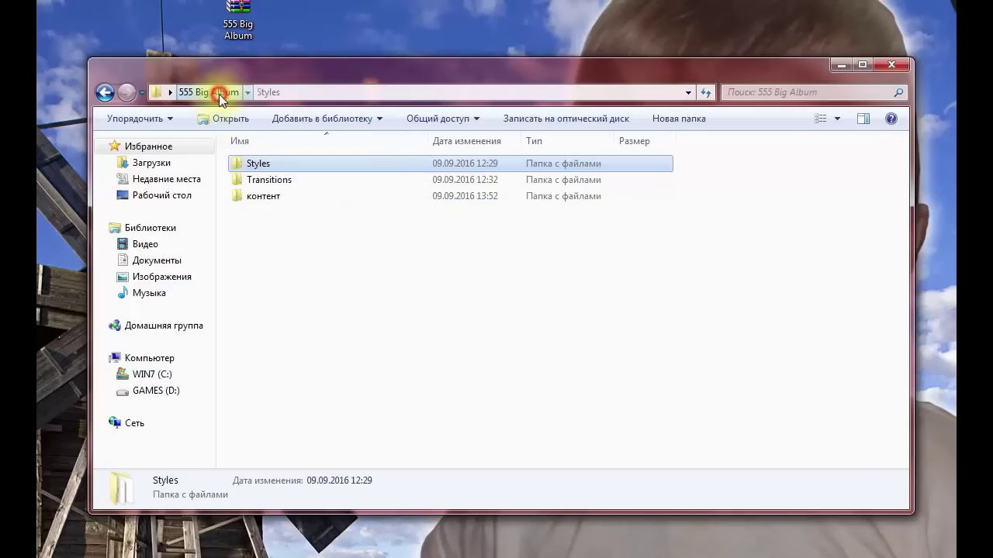
pyautogui.doubleClick(265, 180)
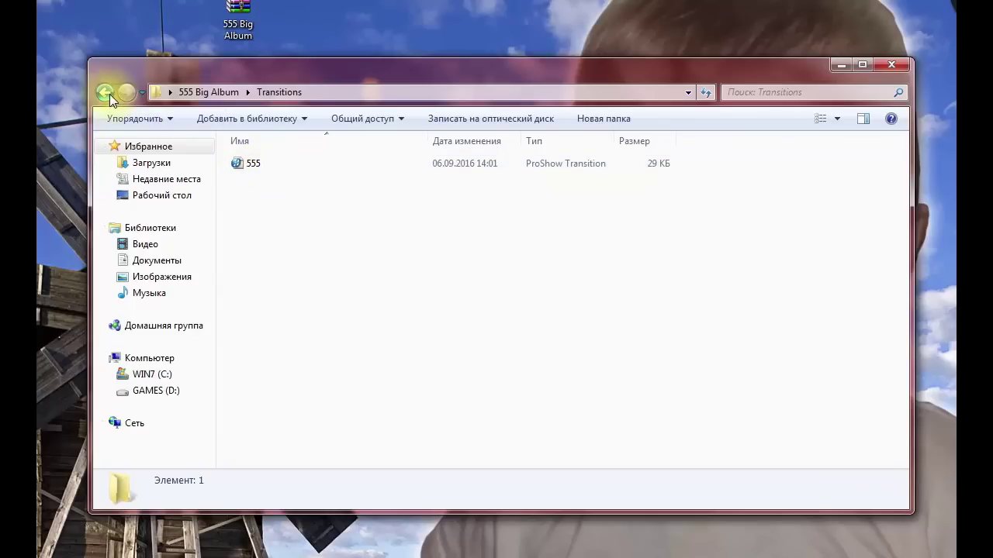
pyautogui.click(203, 93)
pyautogui.doubleClick(274, 197)
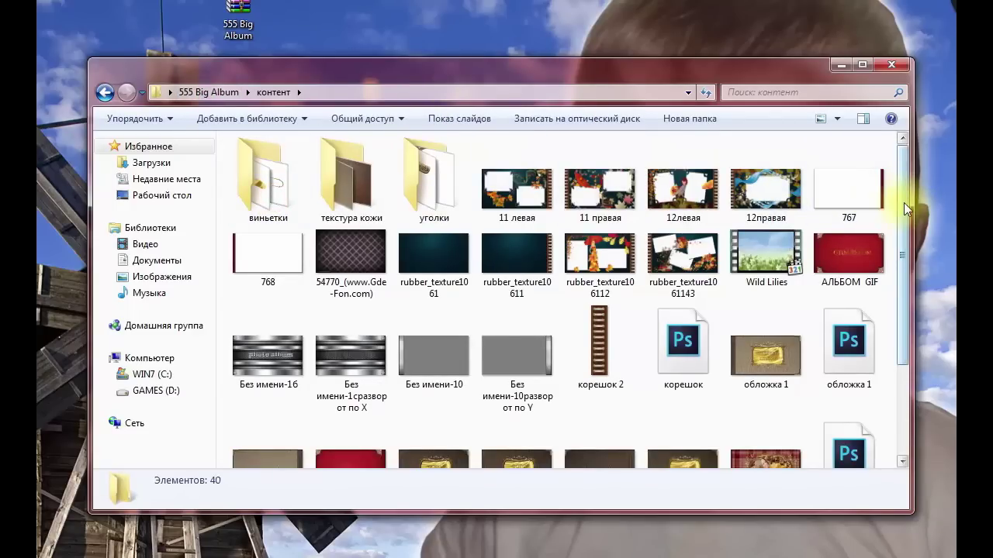
pyautogui.moveTo(901, 203)
pyautogui.mouseDown()
pyautogui.moveTo(901, 330)
pyautogui.moveTo(902, 197)
pyautogui.mouseUp()
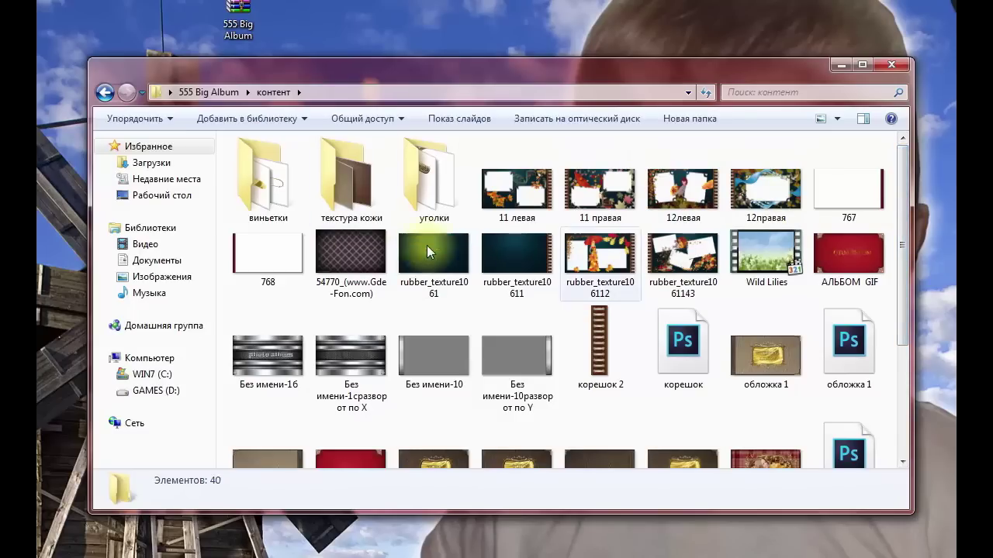
# Inspect the contents of the виньетки, текстура кожи and уголки subfolders, returning to the контент folder
pyautogui.doubleClick(272, 194)
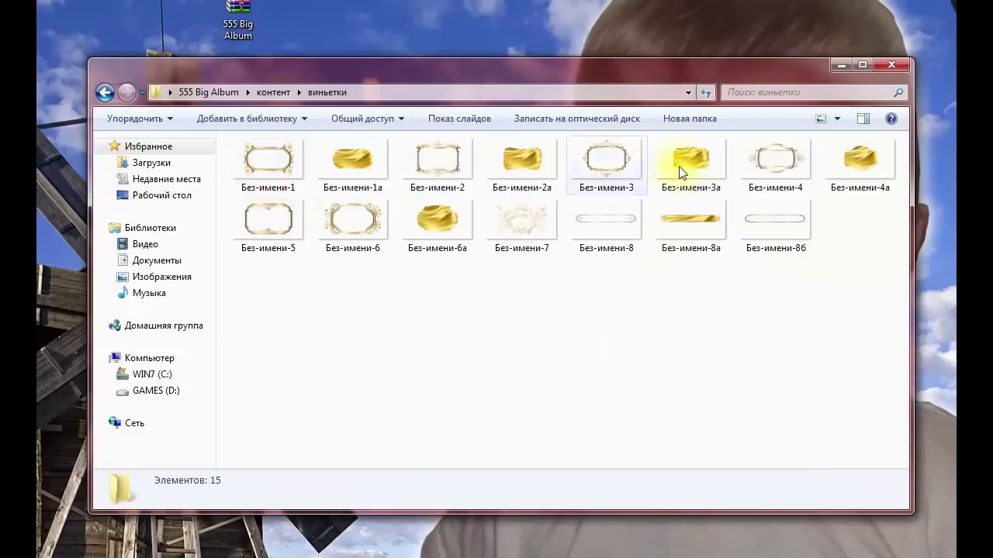
pyautogui.click(105, 92)
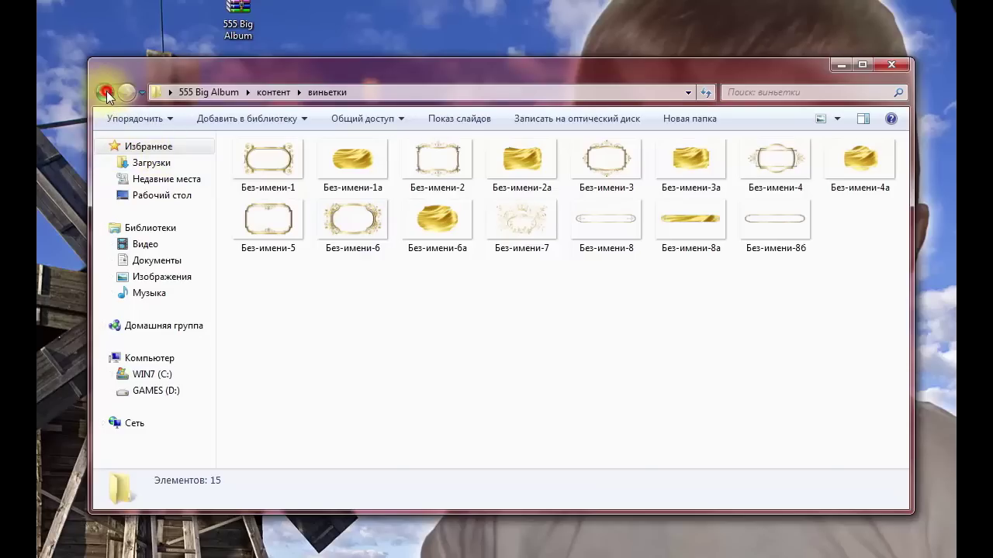
pyautogui.doubleClick(351, 185)
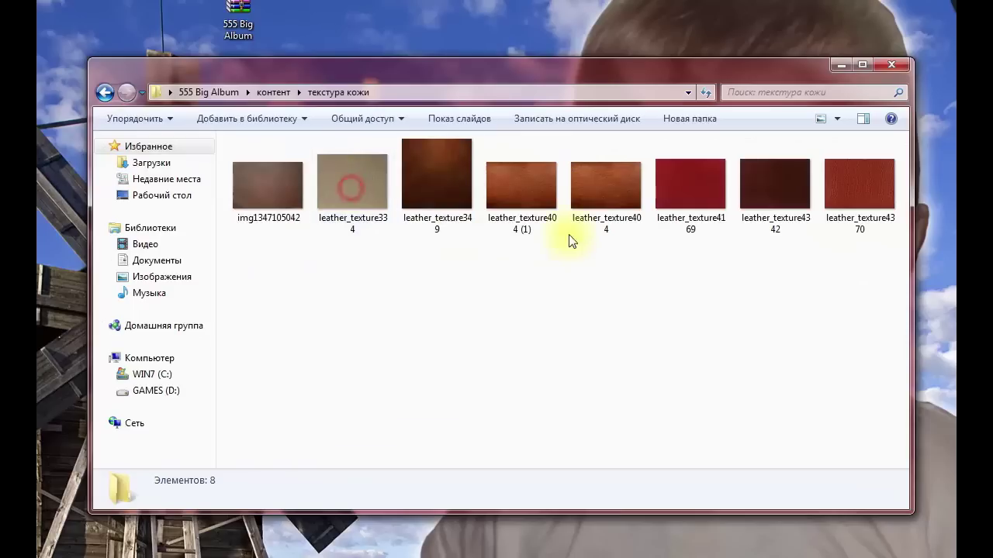
pyautogui.click(105, 92)
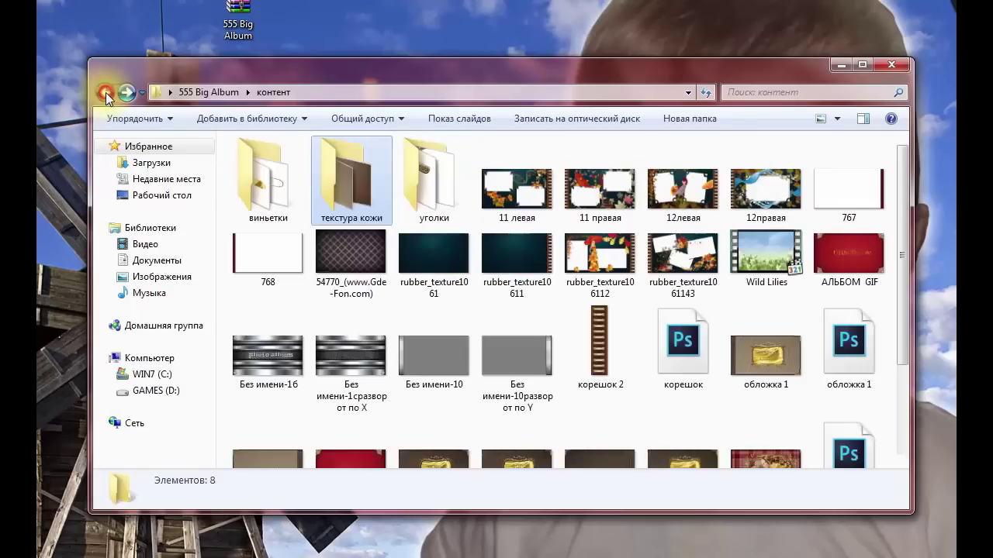
pyautogui.doubleClick(428, 186)
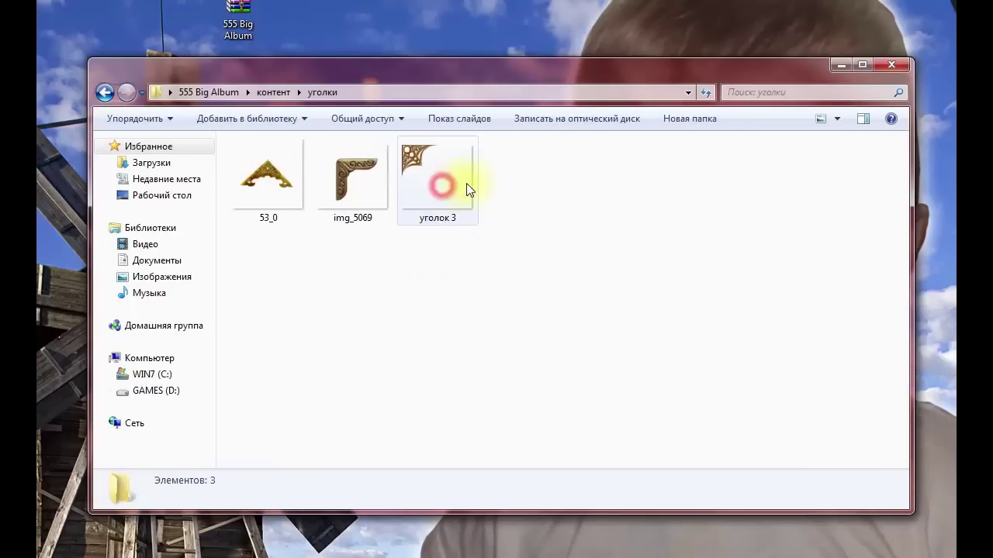
pyautogui.click(105, 92)
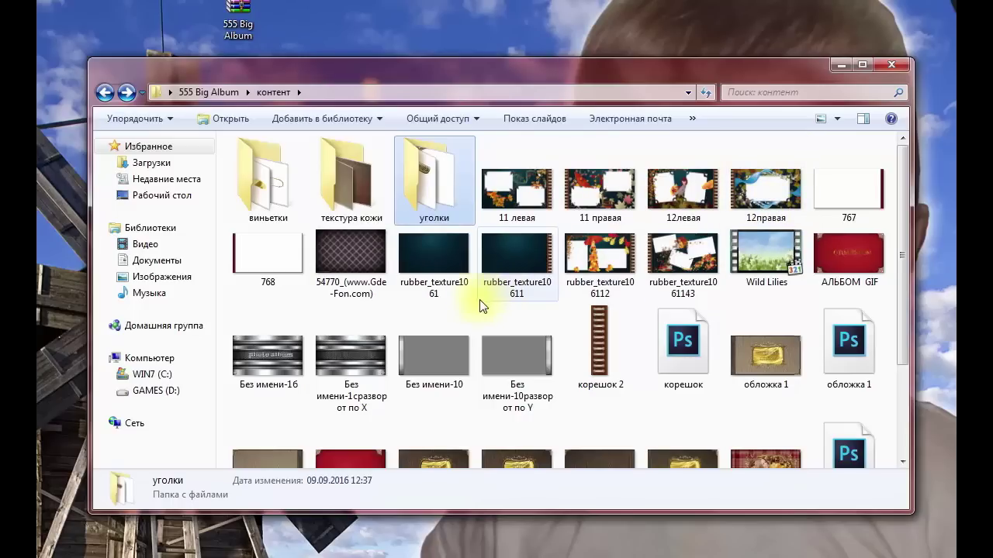
# Examine the editable PSD files обложка 1, обложка 6 and пружина, and the корешок 2 image in the контент folder
pyautogui.moveTo(431, 257)
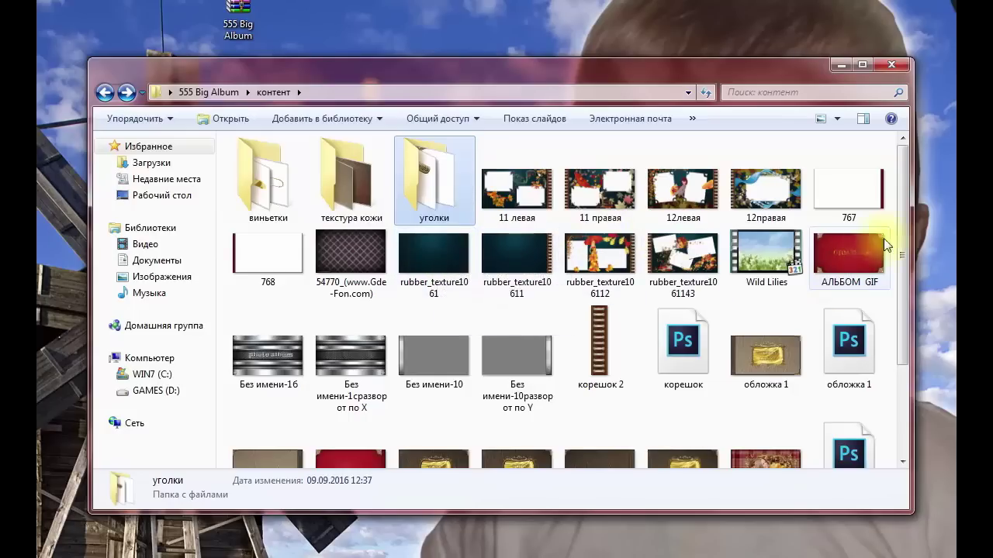
pyautogui.moveTo(901, 229); pyautogui.dragTo(904, 355)
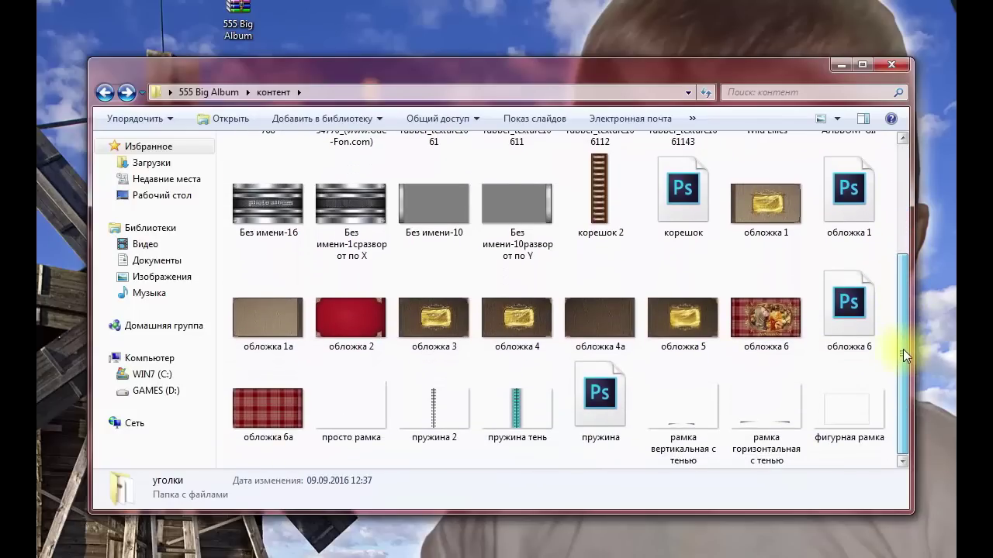
pyautogui.click(850, 203)
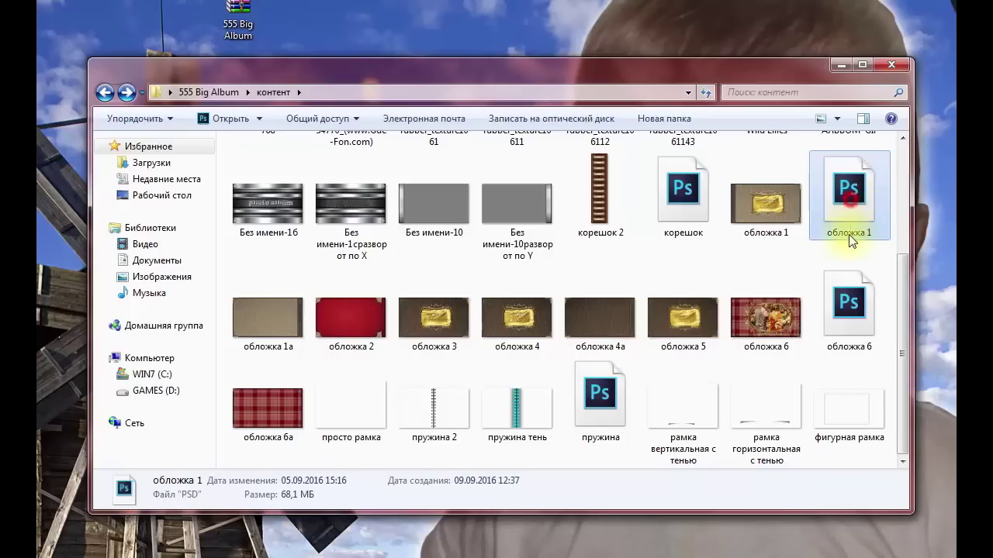
pyautogui.click(839, 302)
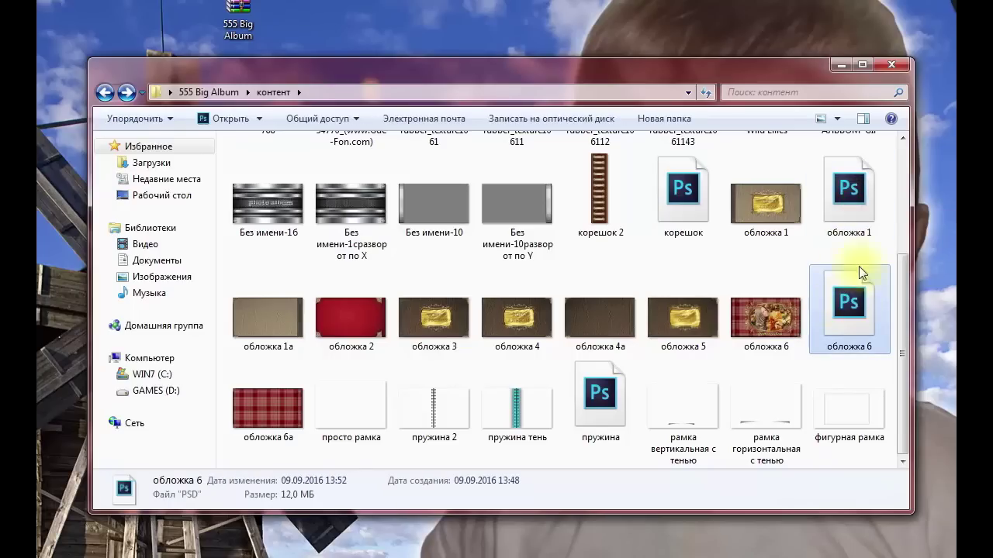
pyautogui.moveTo(853, 192)
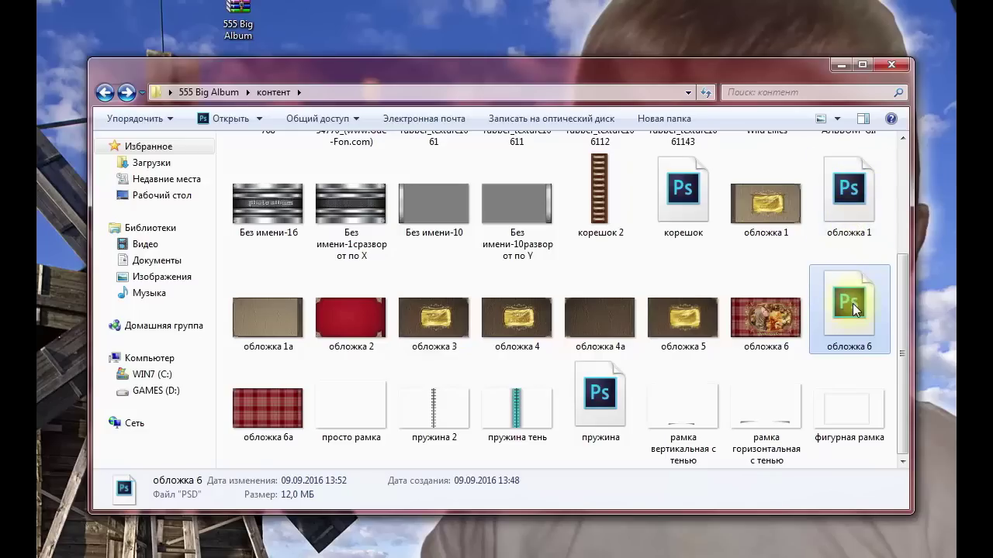
pyautogui.click(602, 397)
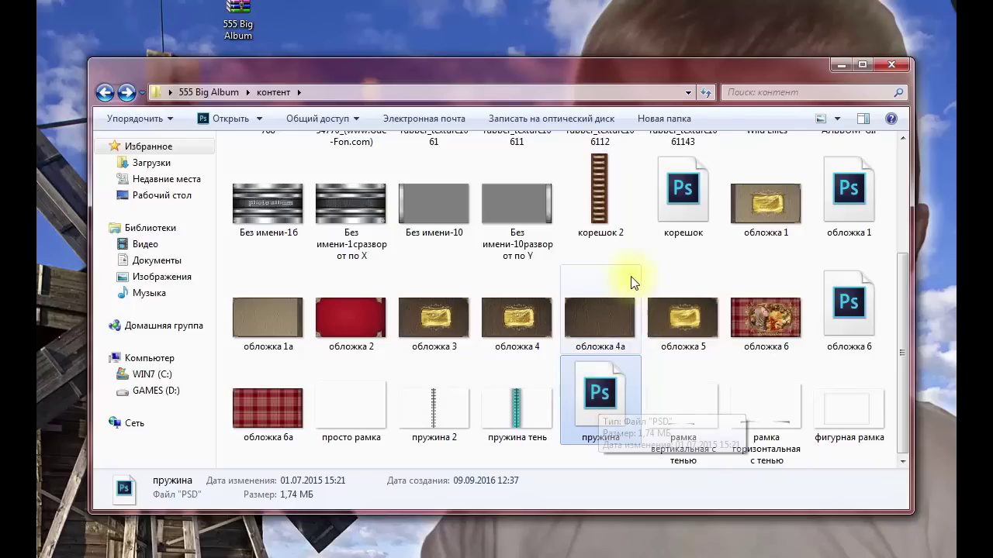
pyautogui.click(596, 194)
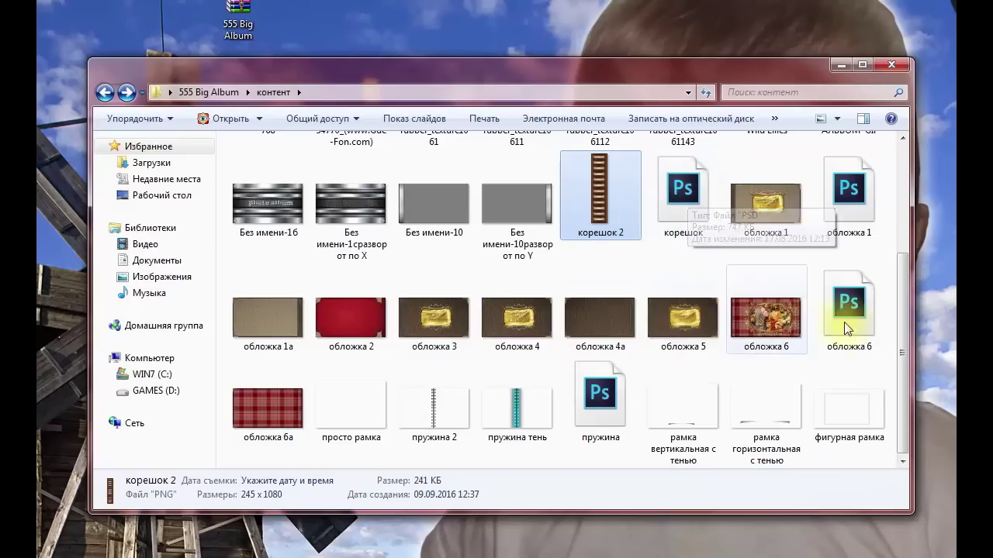
# Examine the page images 11 левая, 11 правая, 12левая, 12правая and rubber_texture106112
pyautogui.moveTo(903, 321); pyautogui.dragTo(906, 201)
pyautogui.click(510, 196)
pyautogui.click(634, 200)
pyautogui.click(682, 194)
pyautogui.click(765, 194)
pyautogui.click(617, 259)
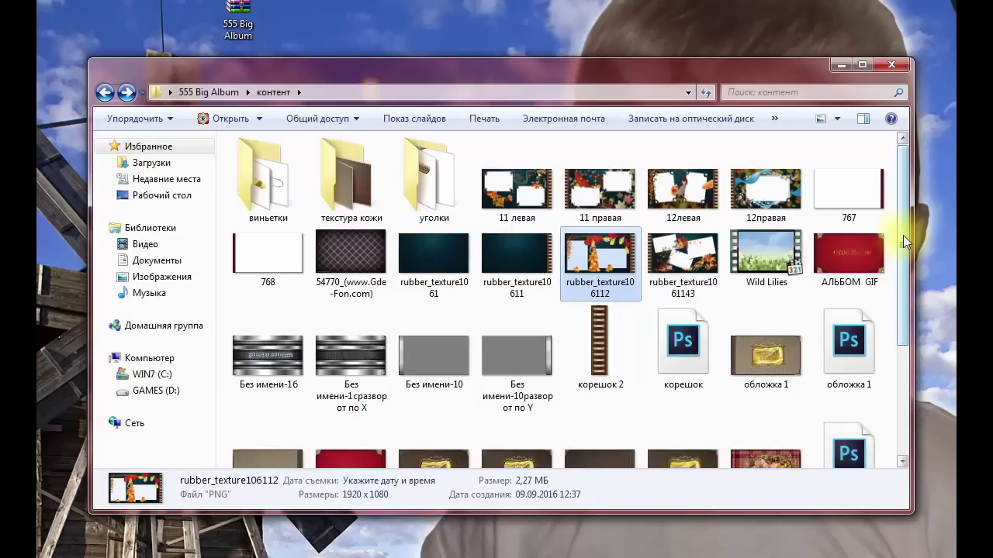
# Look over the album cover images in the контент folder and close the folder window
pyautogui.moveTo(902, 235); pyautogui.dragTo(900, 292)
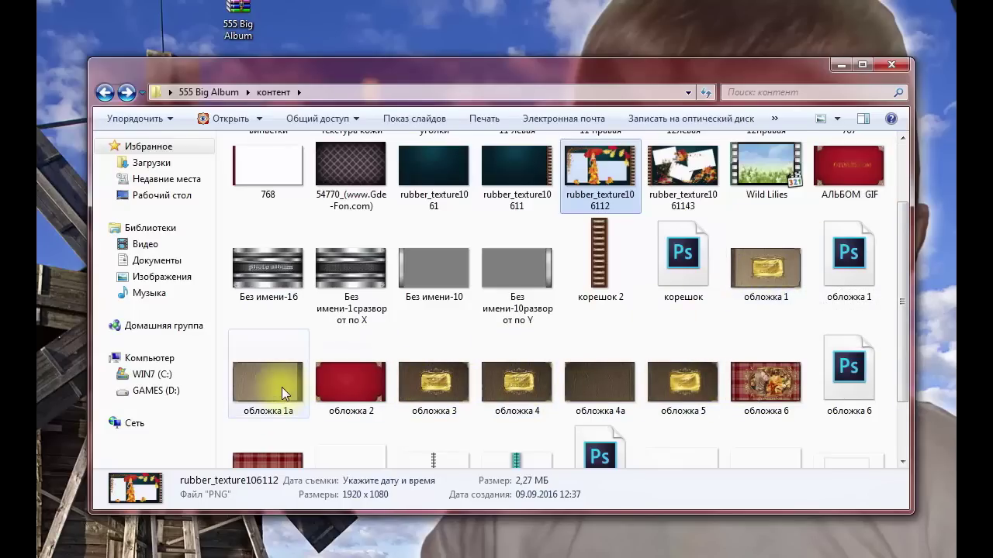
pyautogui.click(904, 295)
pyautogui.moveTo(905, 296); pyautogui.dragTo(907, 278)
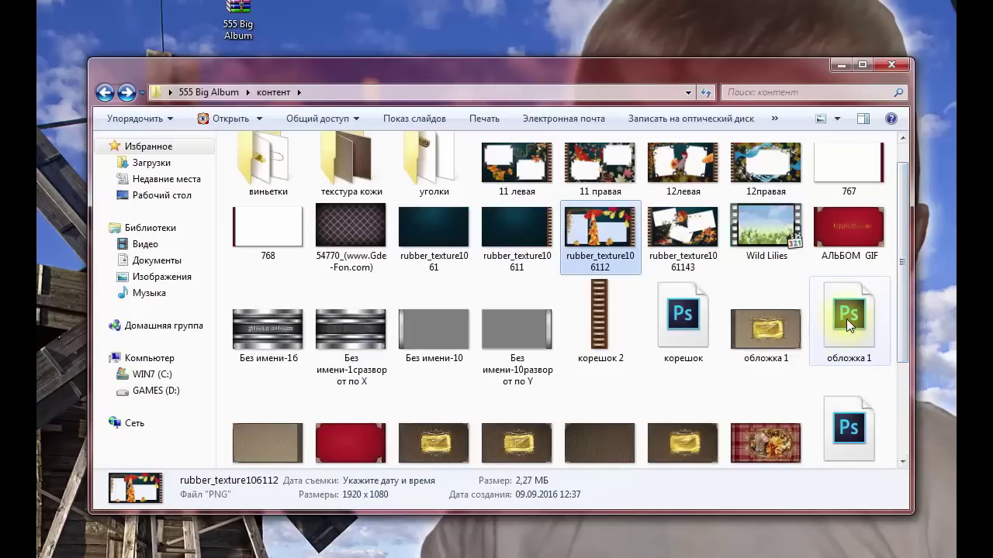
pyautogui.moveTo(904, 303); pyautogui.dragTo(904, 332)
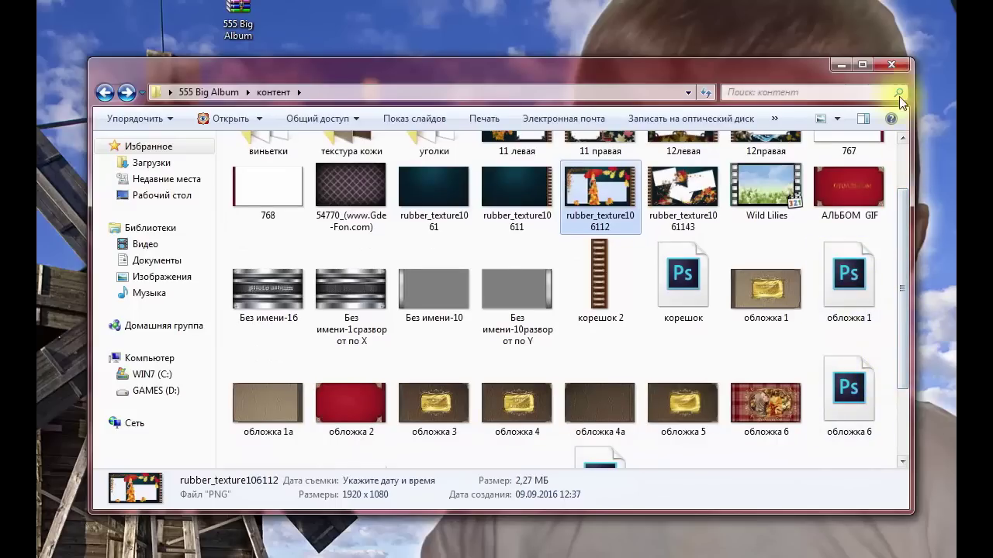
pyautogui.click(893, 65)
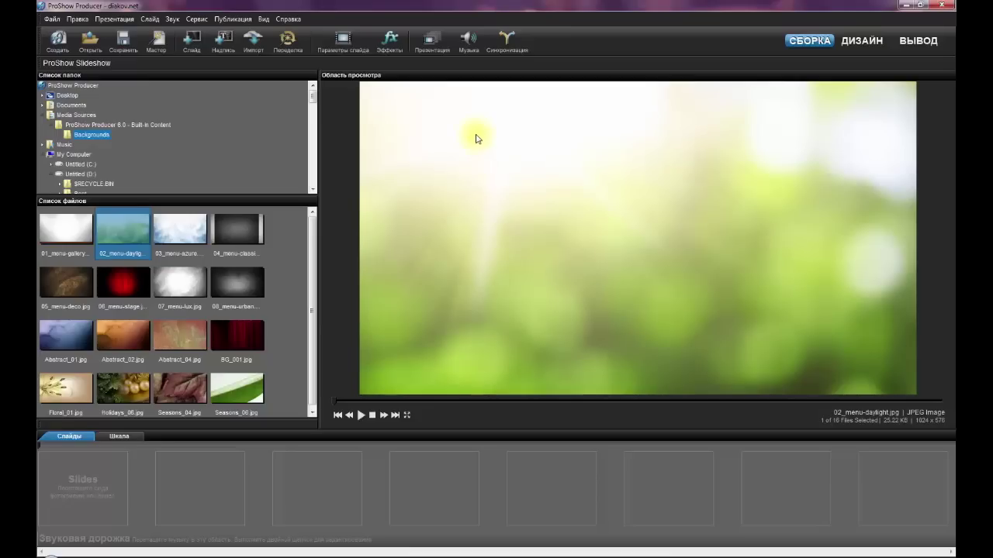
# In ProShow Producer, add the slide styles 555 FINISH, 555 START and 555 START-FINISH from the 555 Big Album Styles folder
pyautogui.click(388, 52)
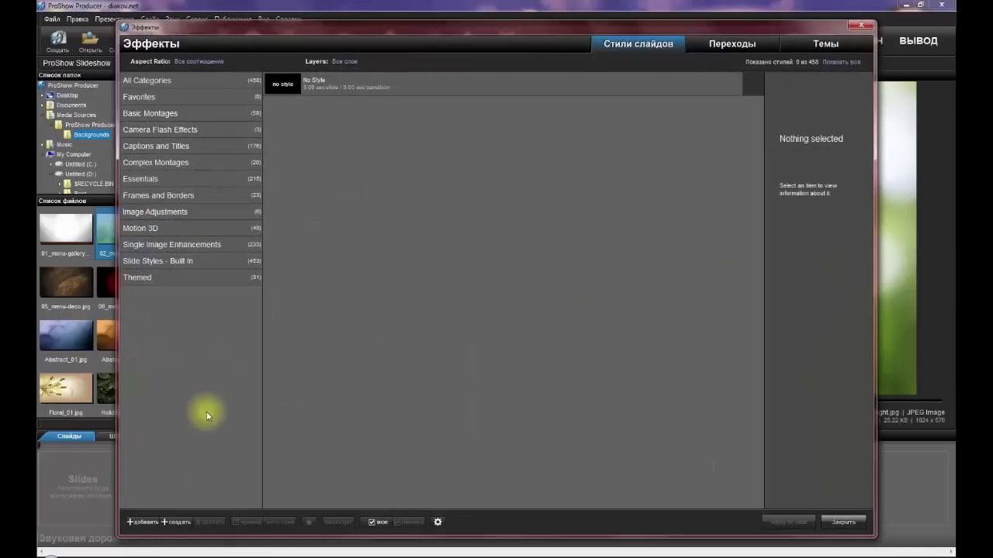
pyautogui.click(144, 523)
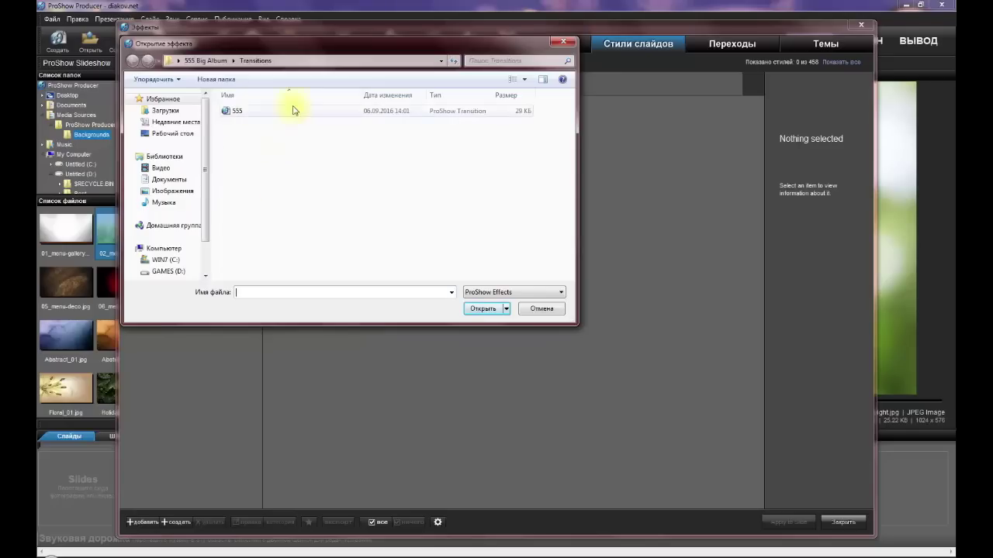
pyautogui.click(221, 60)
pyautogui.doubleClick(247, 112)
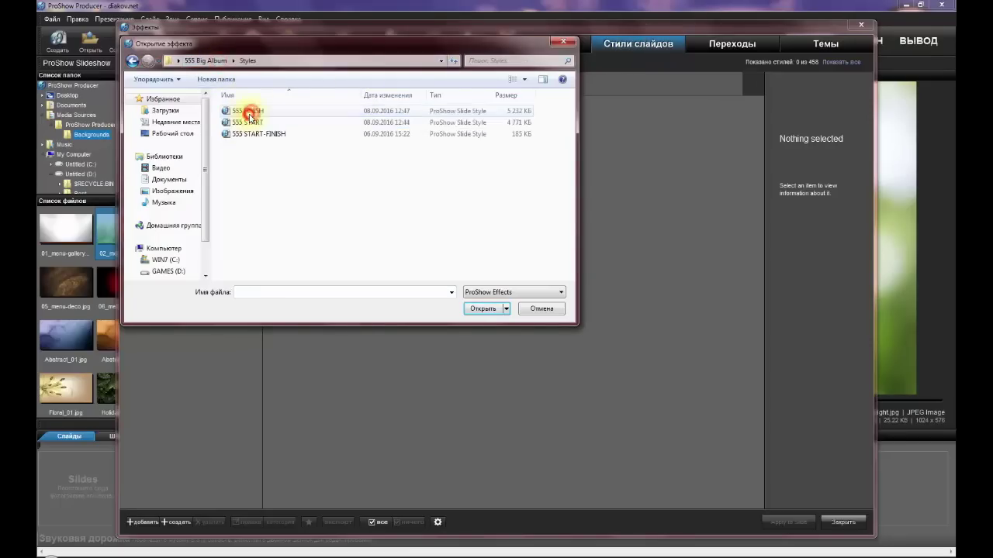
pyautogui.moveTo(216, 106); pyautogui.dragTo(259, 140)
pyautogui.click(482, 309)
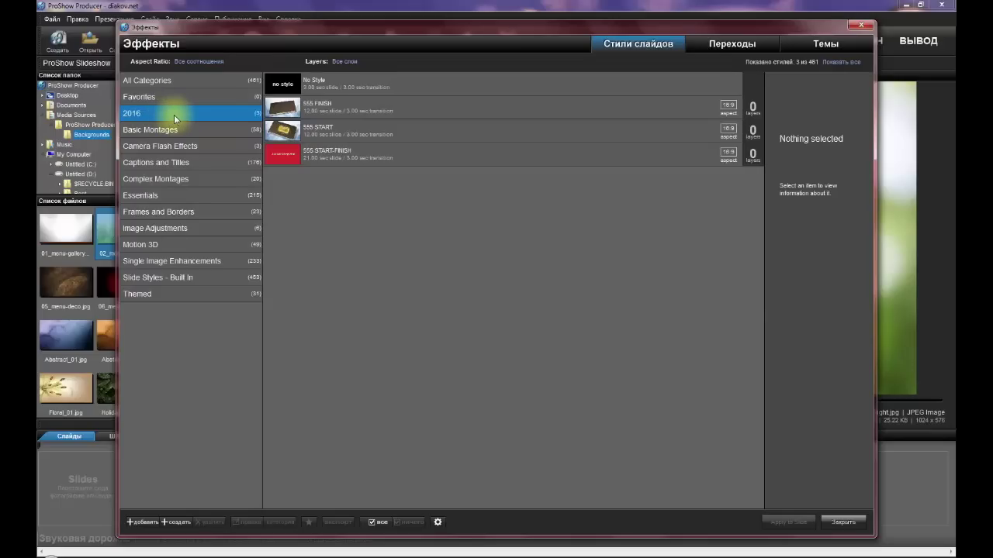
# Show all slide style categories and check which category the 555 FINISH style is assigned to
pyautogui.click(208, 82)
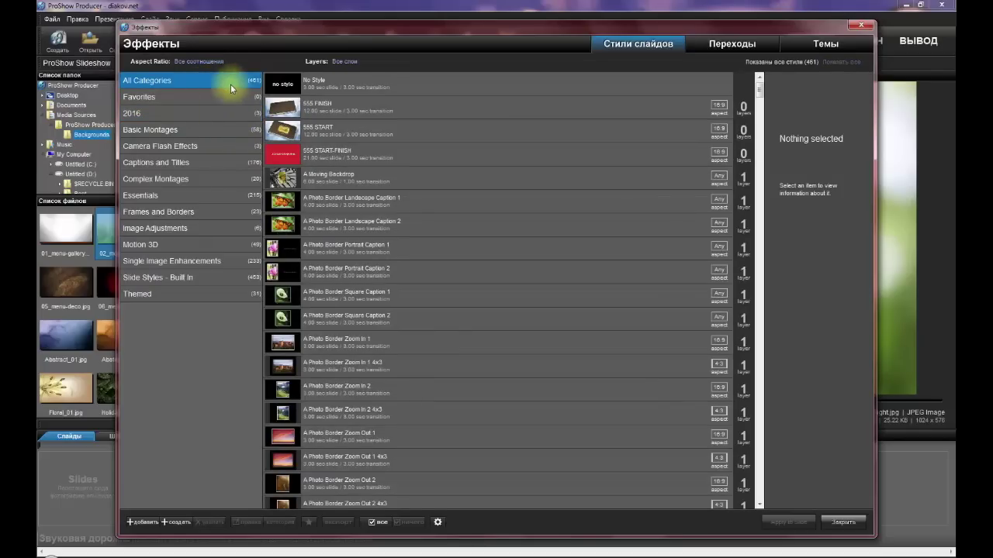
pyautogui.click(315, 109)
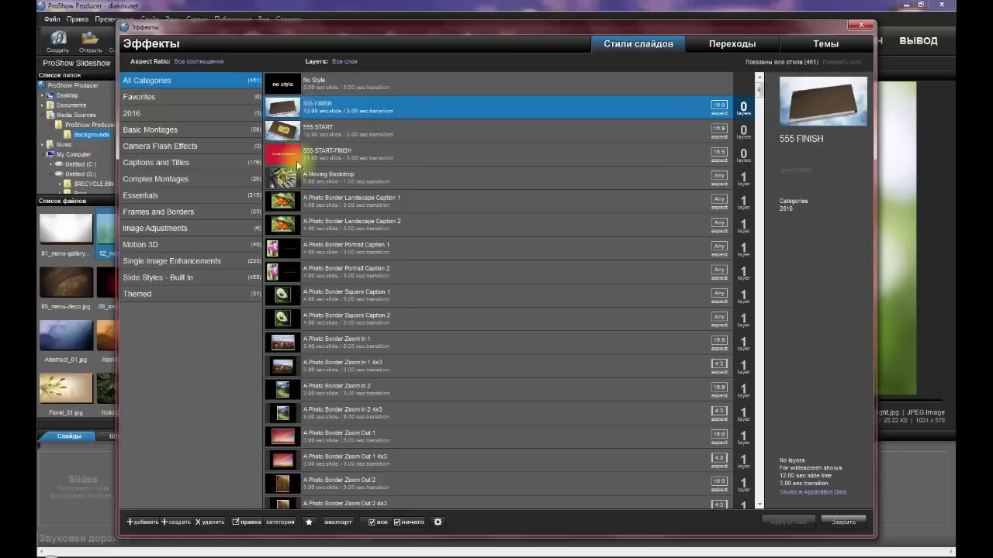
pyautogui.click(280, 524)
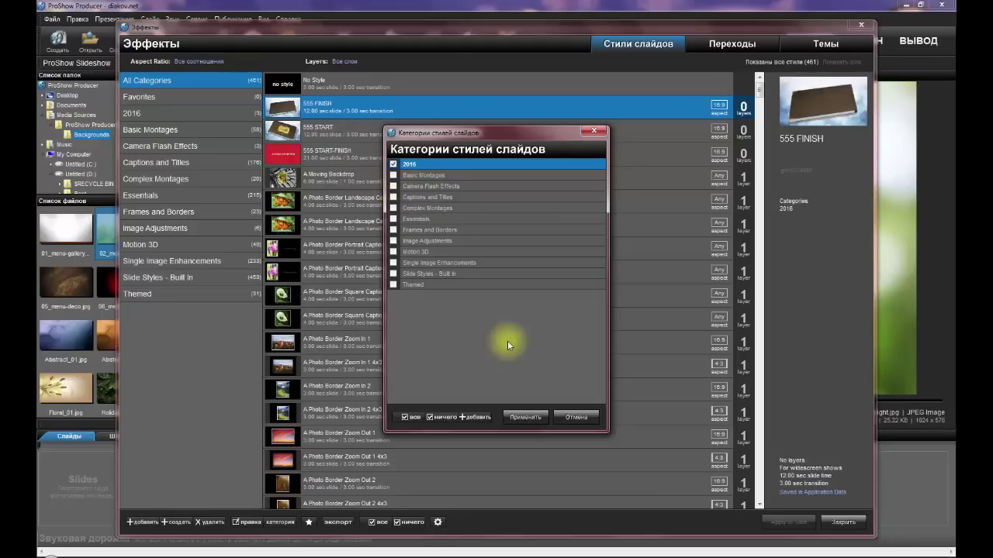
pyautogui.click(592, 131)
# Add the 555 transition from the 555 Big Album Transitions folder to the transition effects and close the Effects window
pyautogui.click(719, 46)
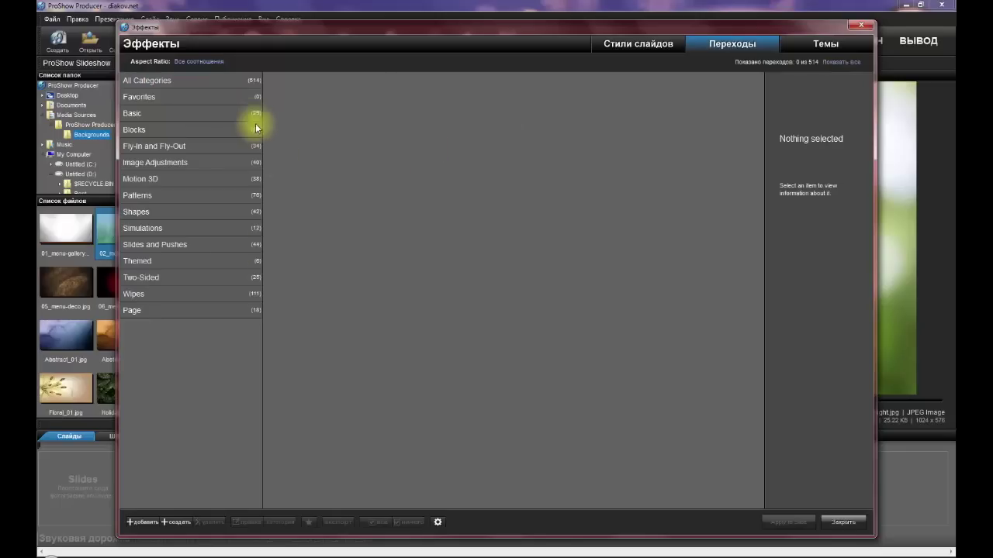
pyautogui.click(144, 522)
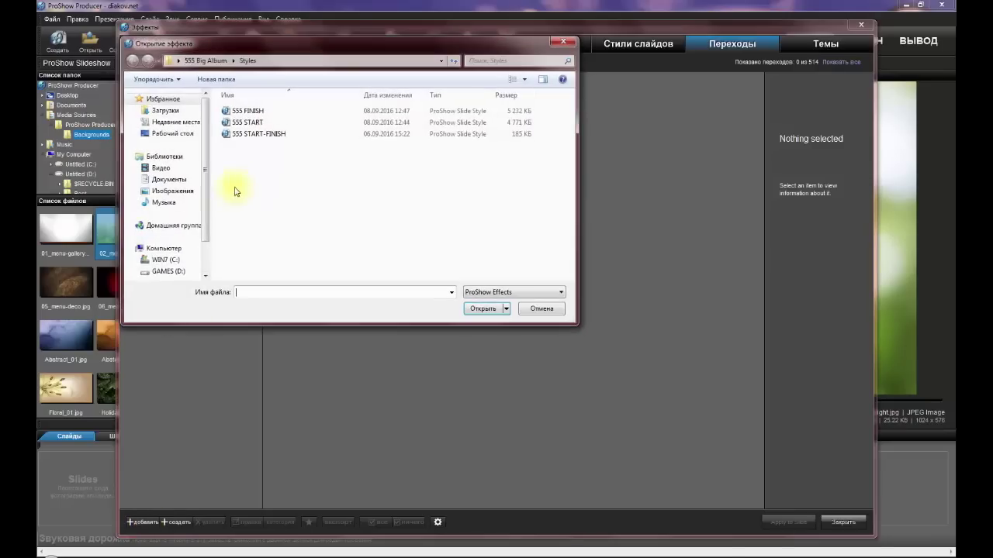
pyautogui.click(221, 60)
pyautogui.doubleClick(243, 124)
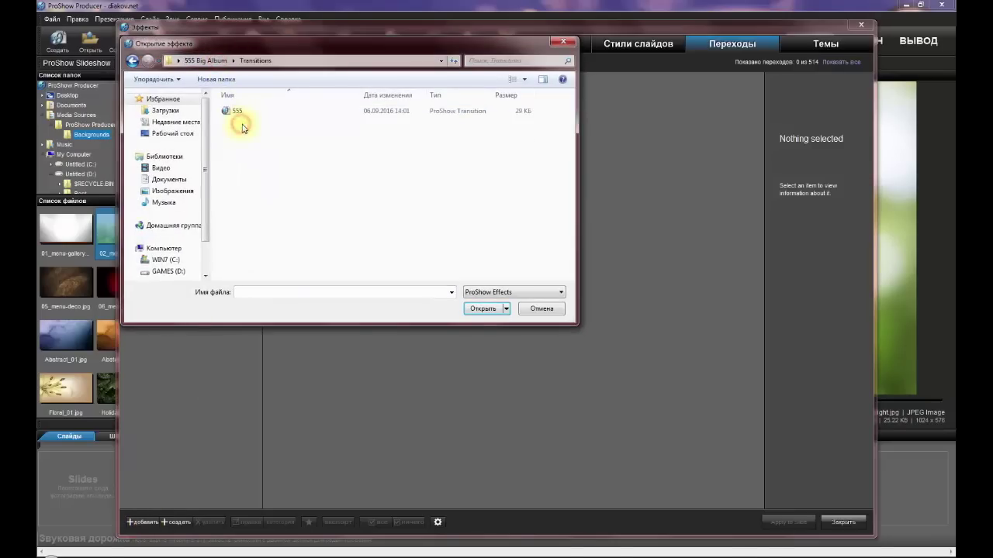
pyautogui.click(236, 112)
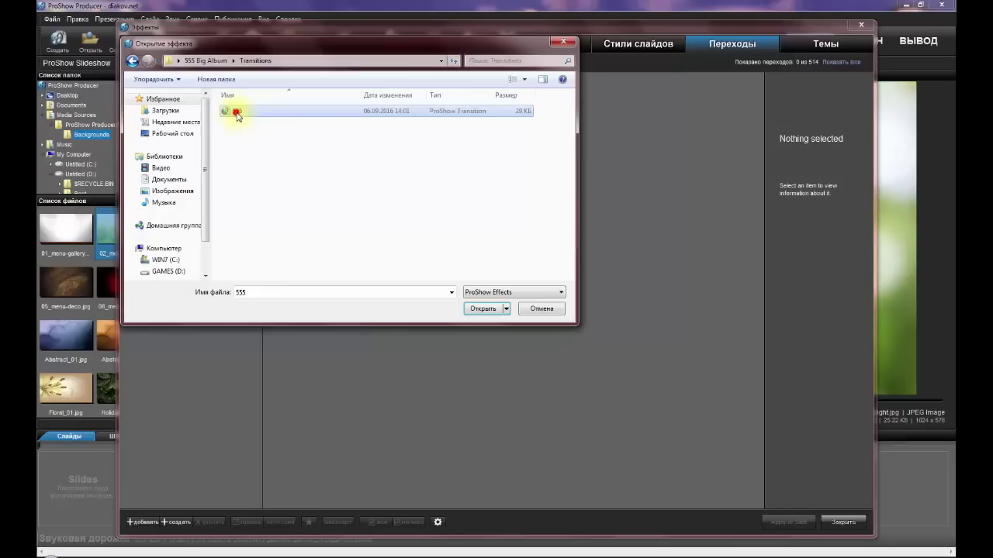
pyautogui.click(483, 309)
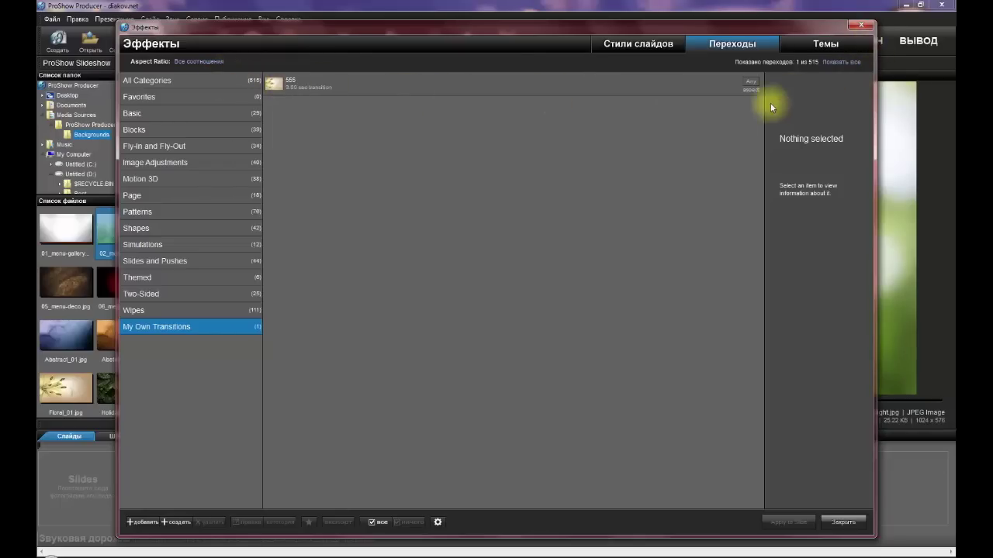
pyautogui.click(858, 29)
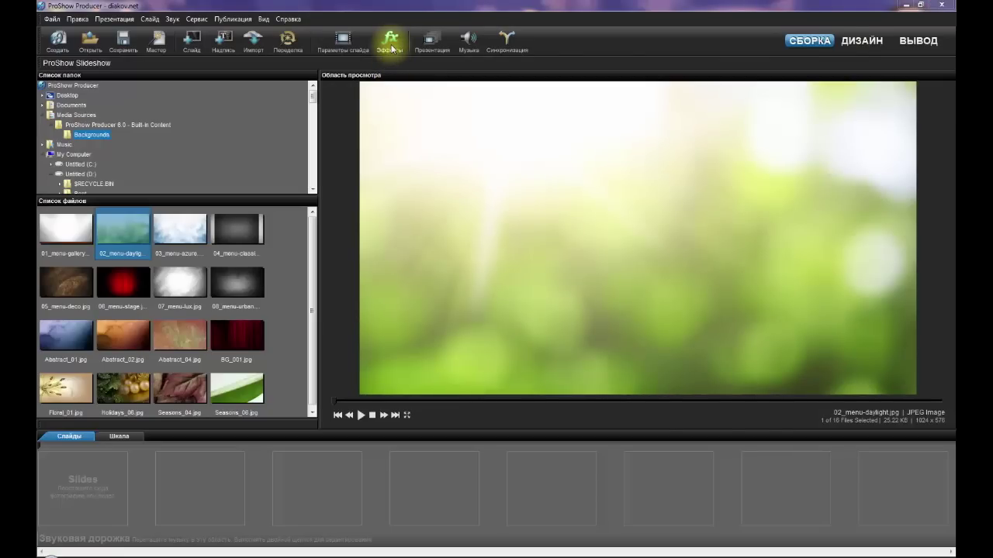
# Add a blank slide to the slideshow and set its display time to 12 seconds
pyautogui.click(192, 43)
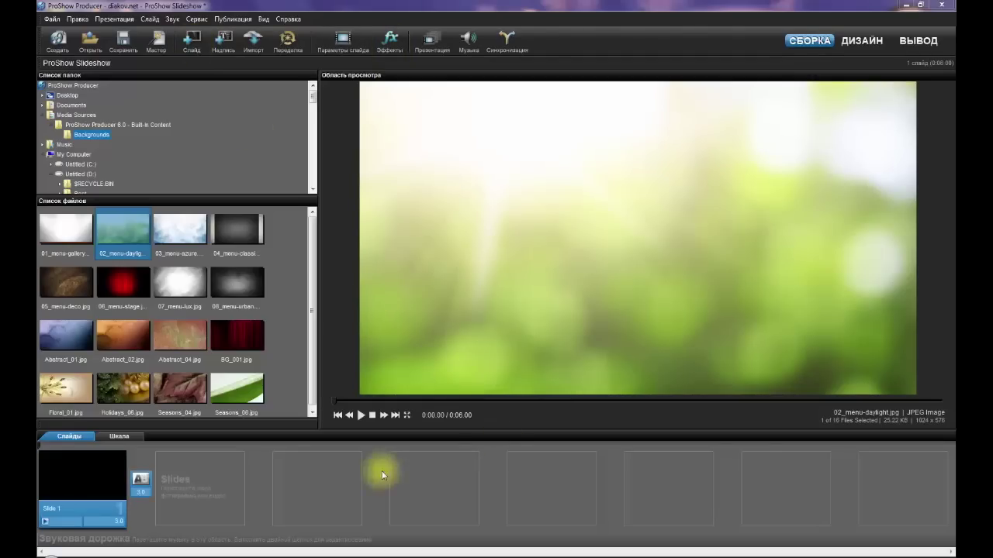
pyautogui.click(120, 527)
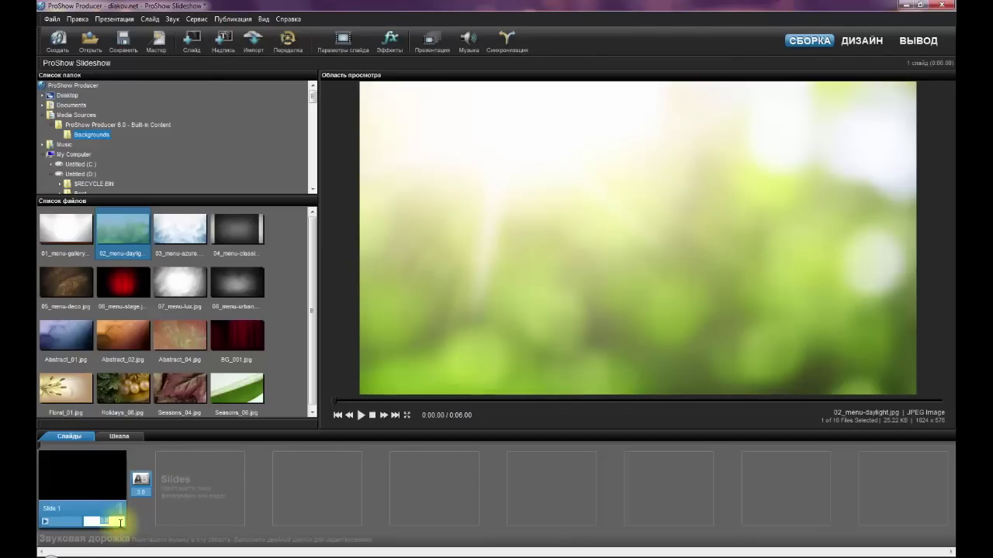
pyautogui.write('12')
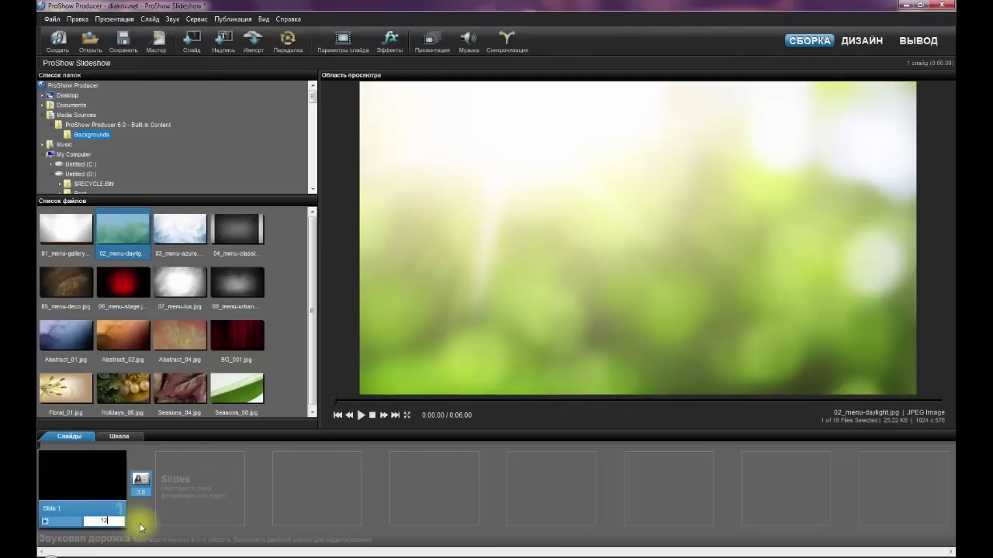
pyautogui.press('Return')
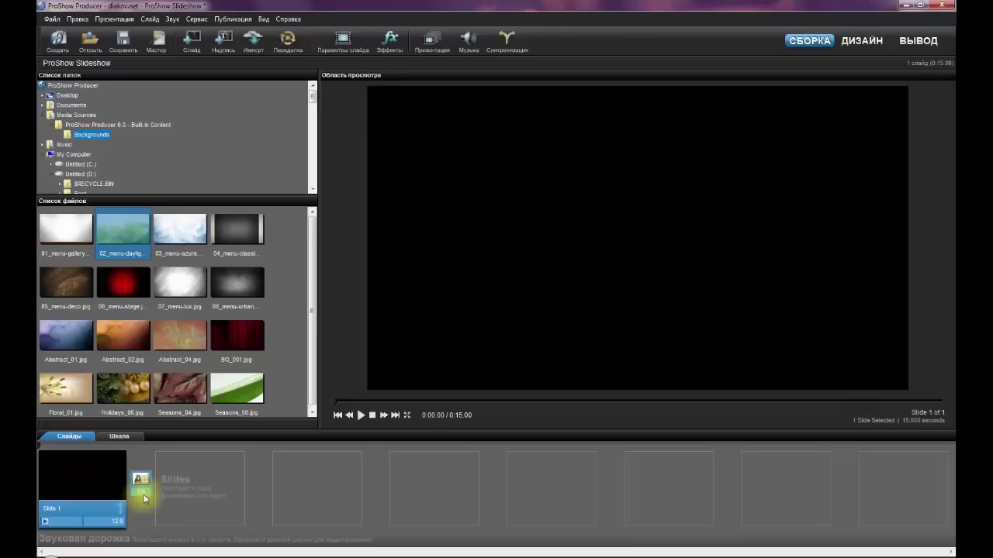
# Set the transition after slide 1 to the 555 transition from My Own Transitions
pyautogui.click(141, 482)
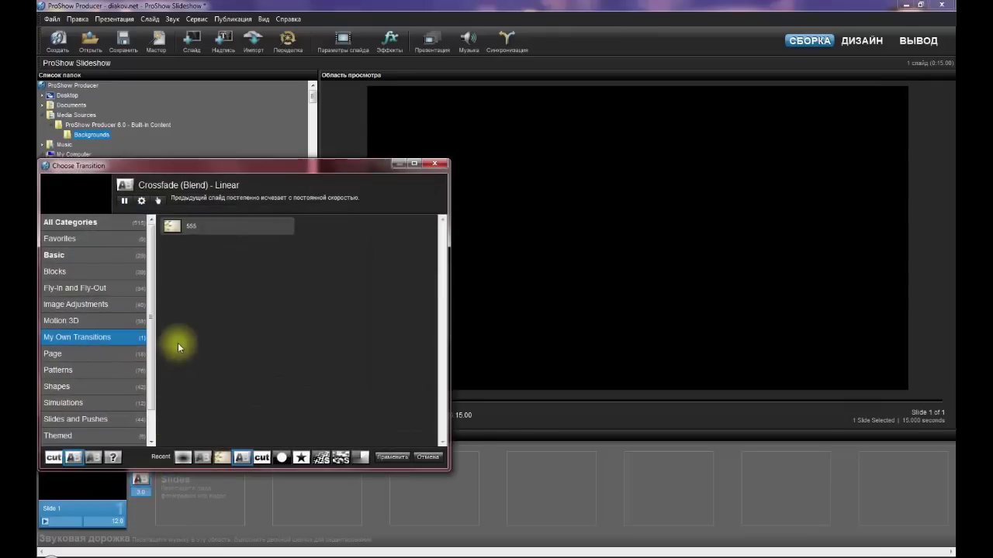
pyautogui.click(216, 223)
pyautogui.click(392, 457)
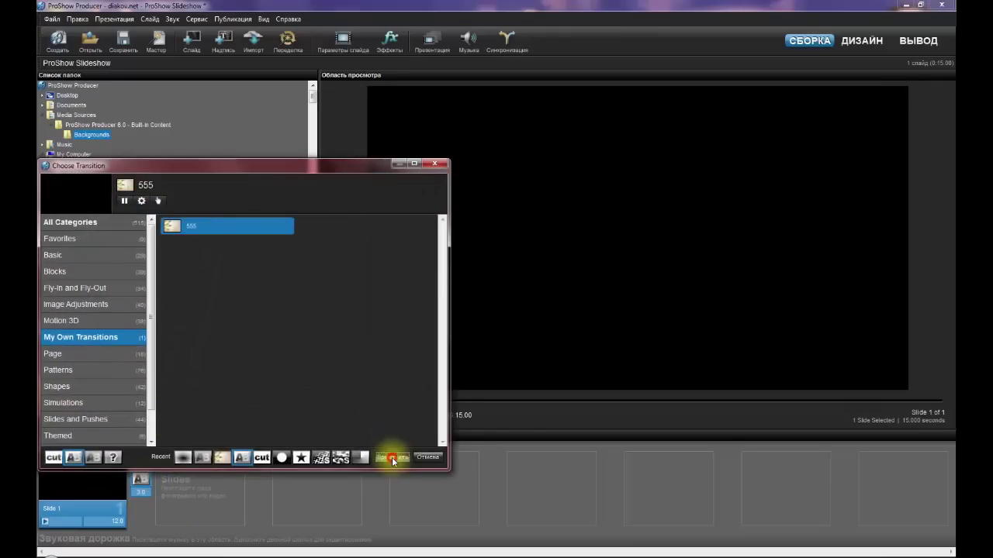
# Open slide 1's options and apply the 555 START slide style to it
pyautogui.doubleClick(87, 484)
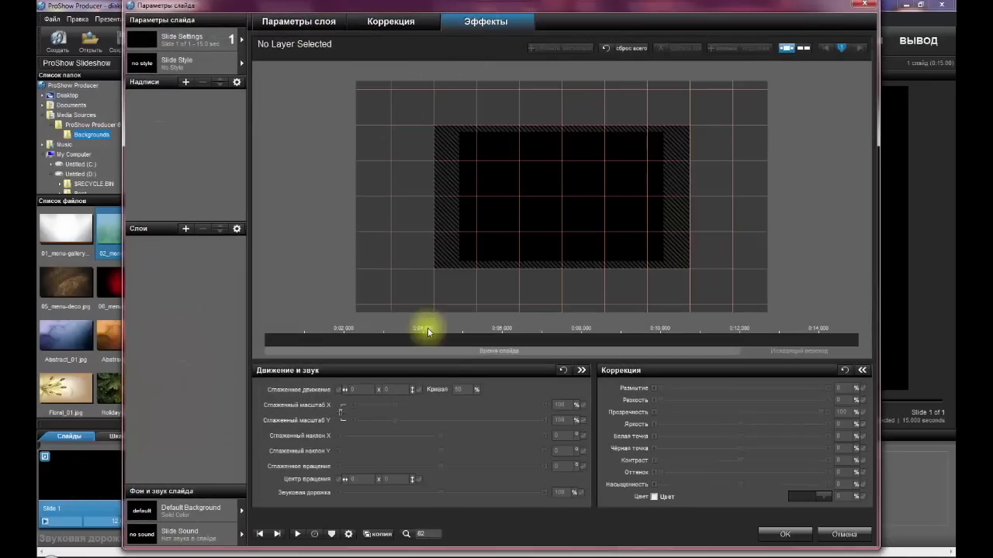
pyautogui.click(200, 62)
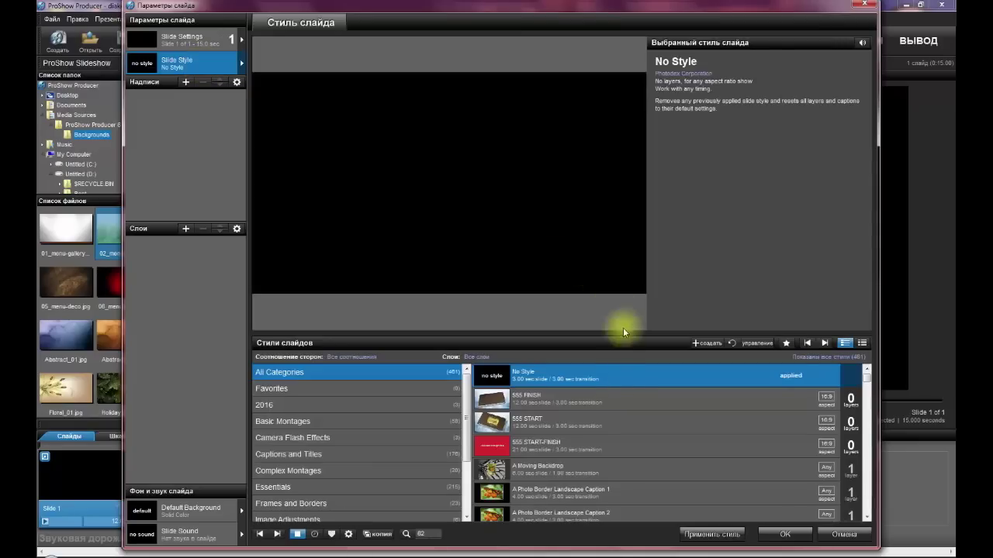
pyautogui.click(547, 420)
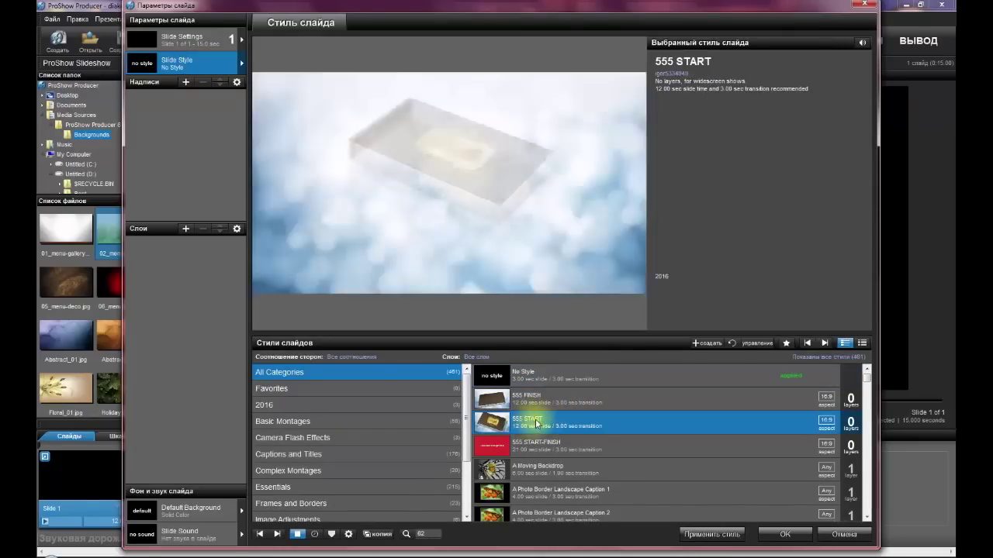
pyautogui.click(710, 534)
pyautogui.click(504, 323)
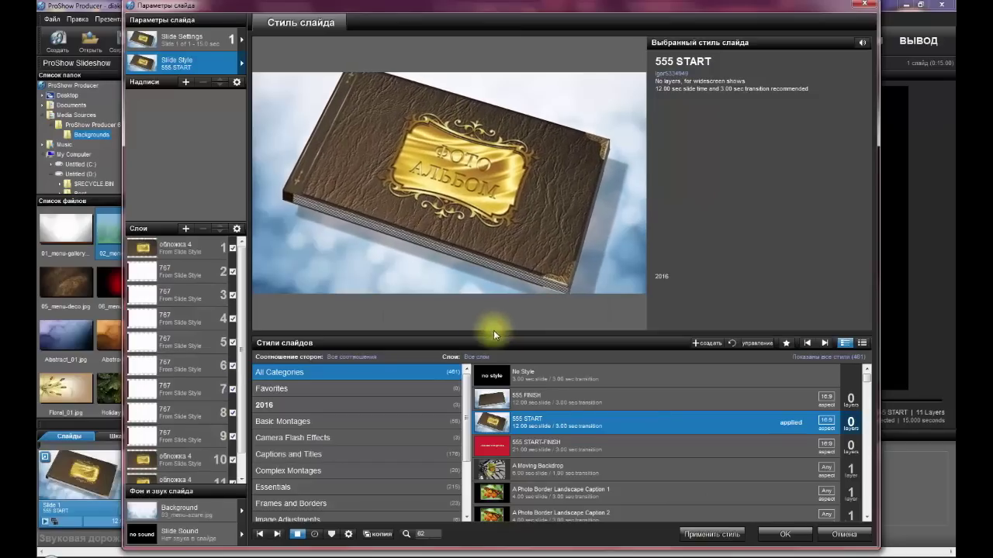
# Look over the layers of the 555 START style, preview slide 1's animation and accept the slide options
pyautogui.scroll(-1, 240, 281)
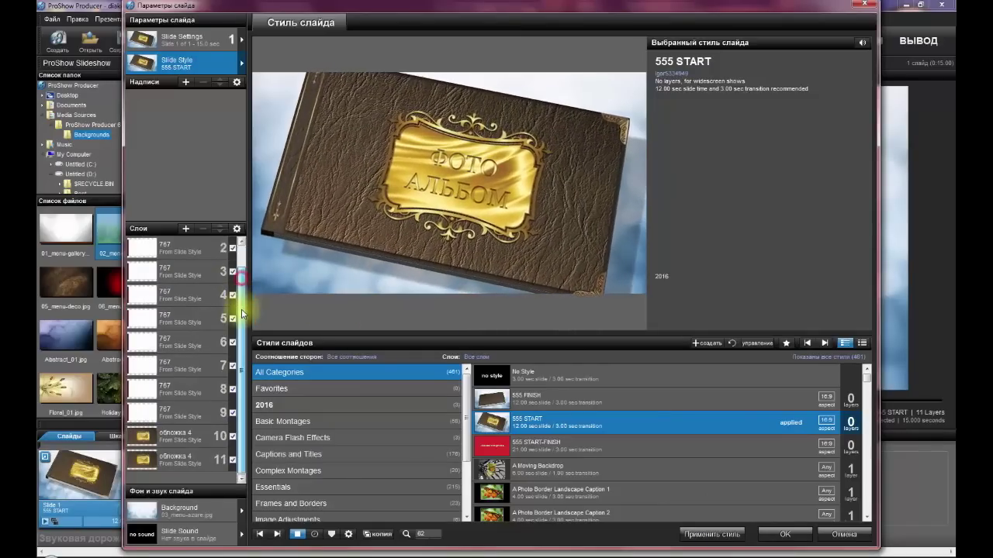
pyautogui.click(194, 250)
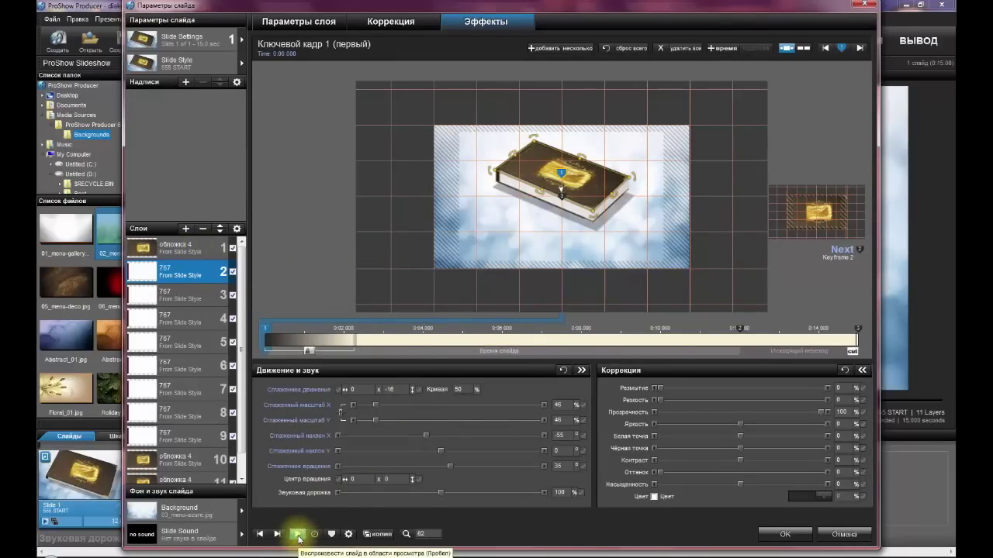
pyautogui.click(297, 534)
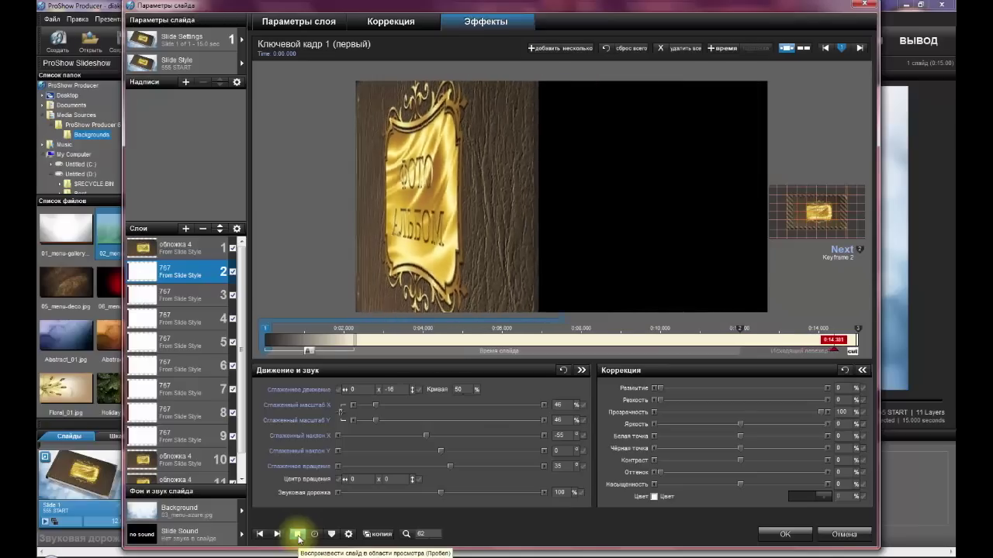
pyautogui.click(298, 535)
pyautogui.click(785, 535)
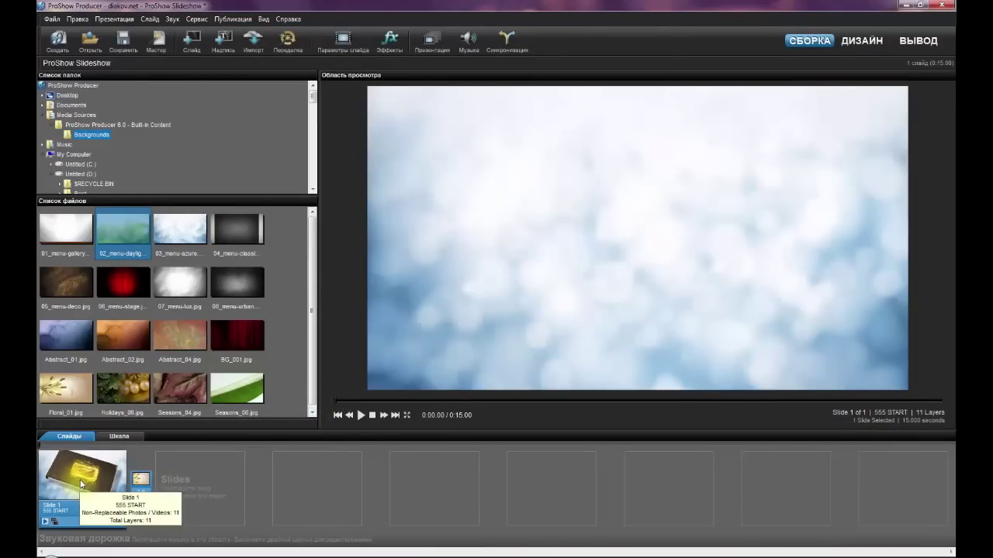
# Add a second blank slide after slide 1 and set its display time to 21 seconds
pyautogui.click(192, 485)
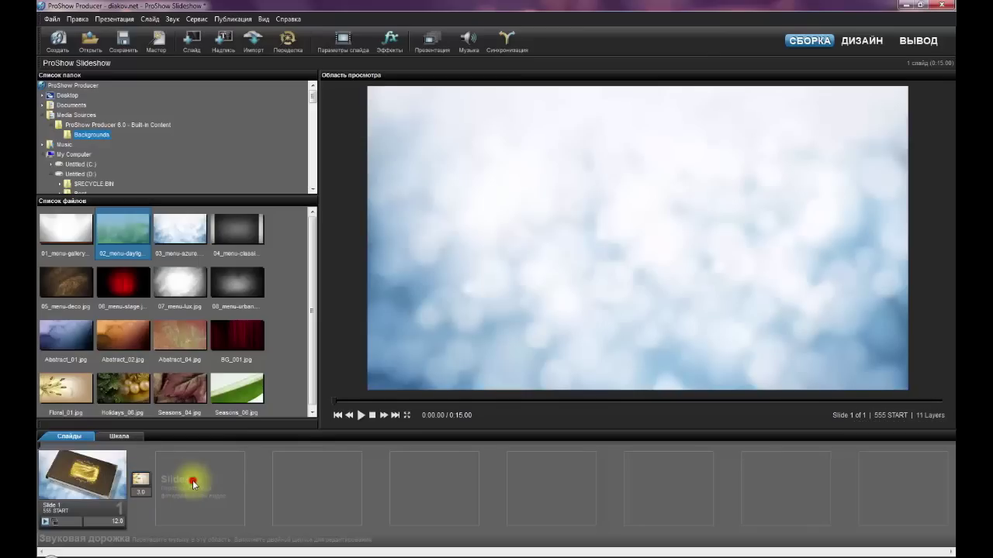
pyautogui.click(193, 43)
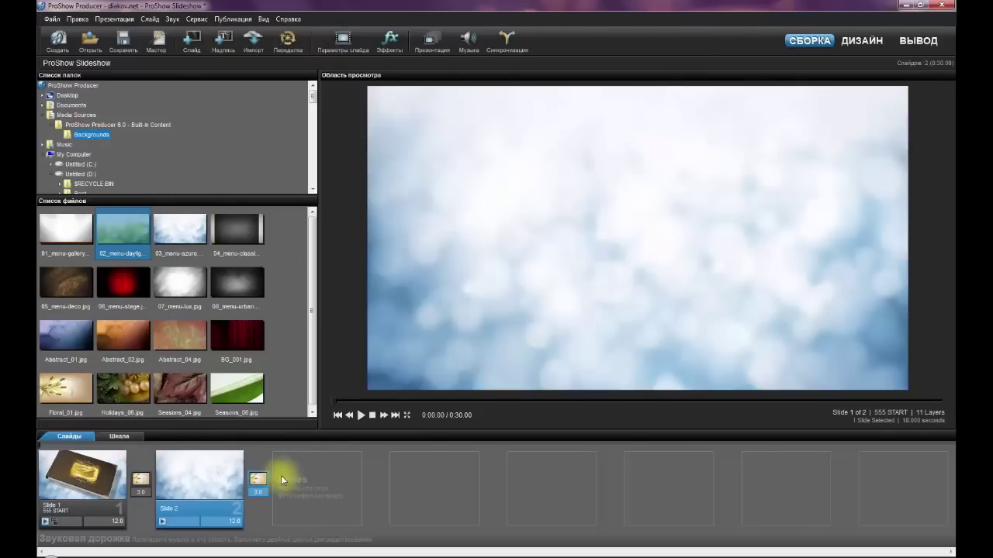
pyautogui.click(237, 524)
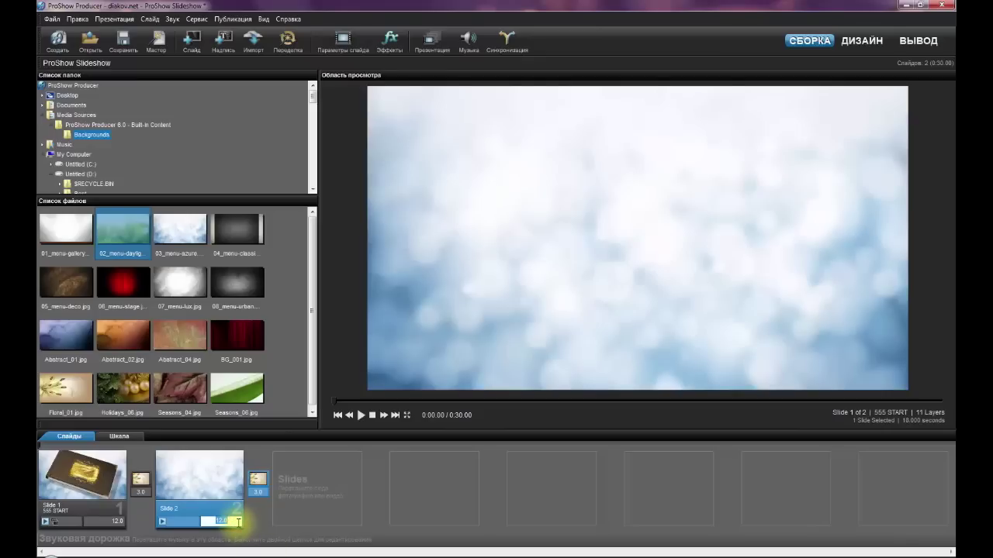
pyautogui.press('Return')
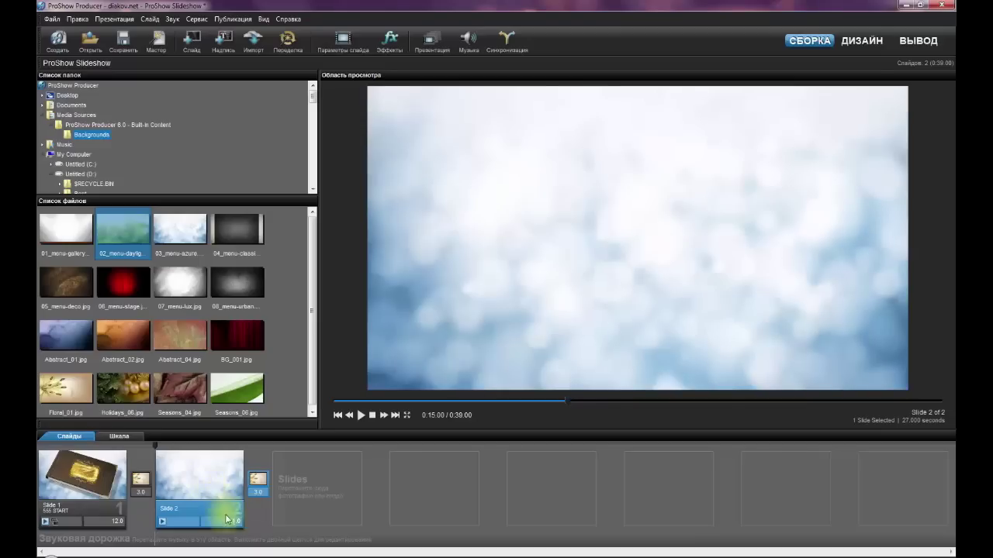
# Reset slide 2 to No Style and apply the 555 START-FINISH slide style to it
pyautogui.doubleClick(211, 479)
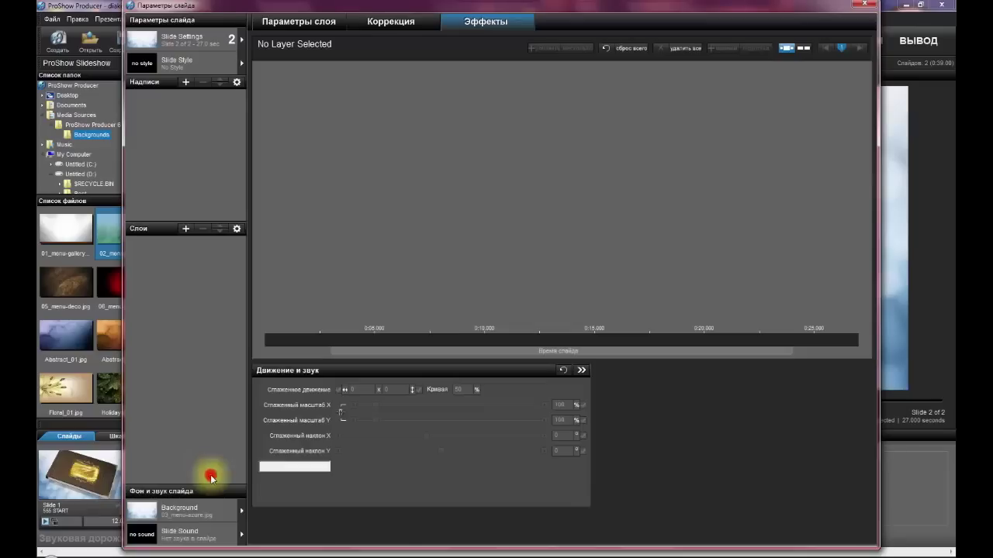
pyautogui.click(201, 65)
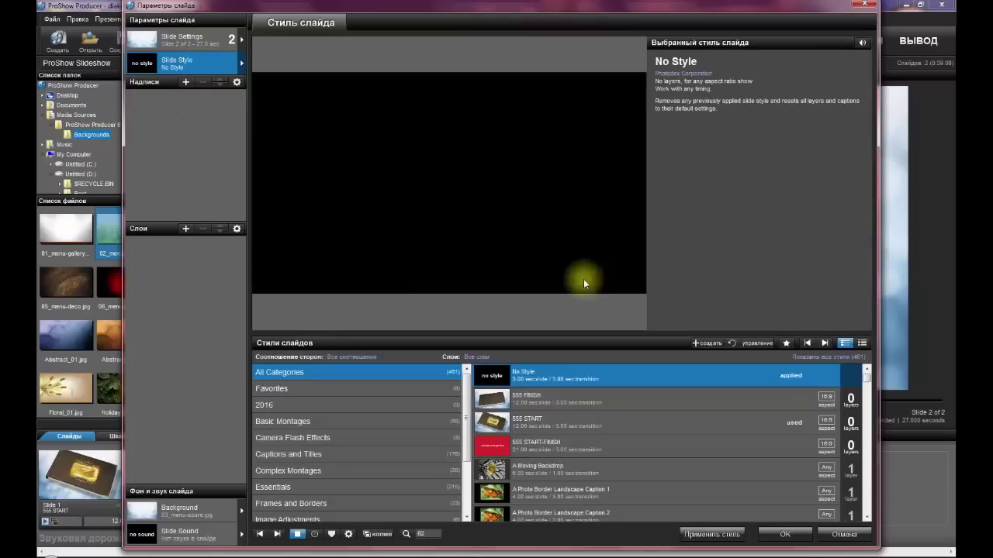
pyautogui.click(559, 450)
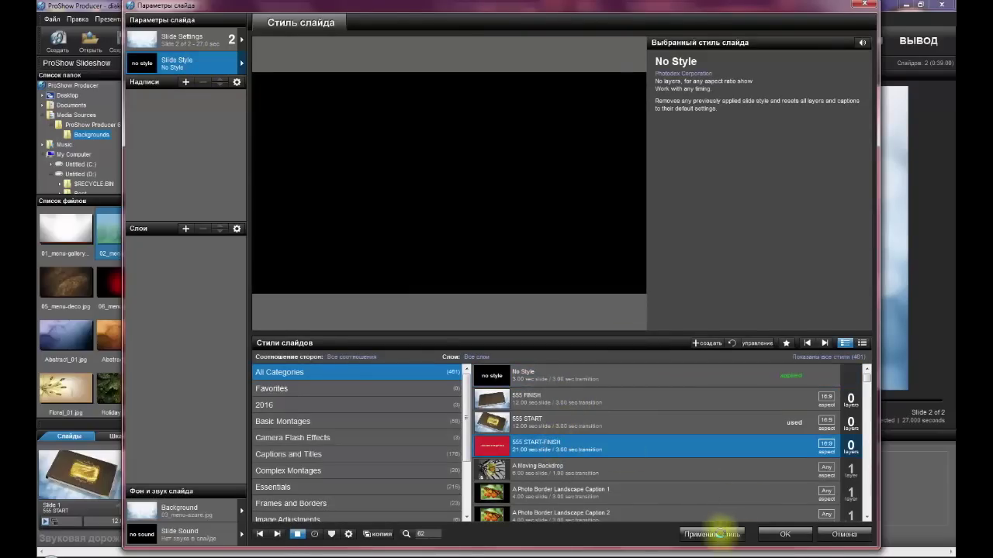
pyautogui.click(728, 534)
pyautogui.click(197, 475)
pyautogui.doubleClick(197, 475)
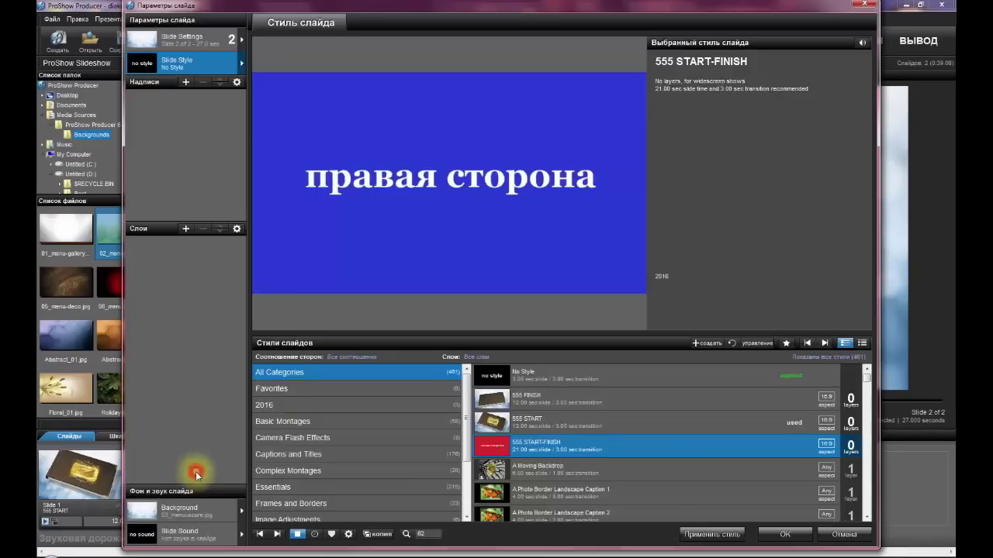
pyautogui.click(697, 534)
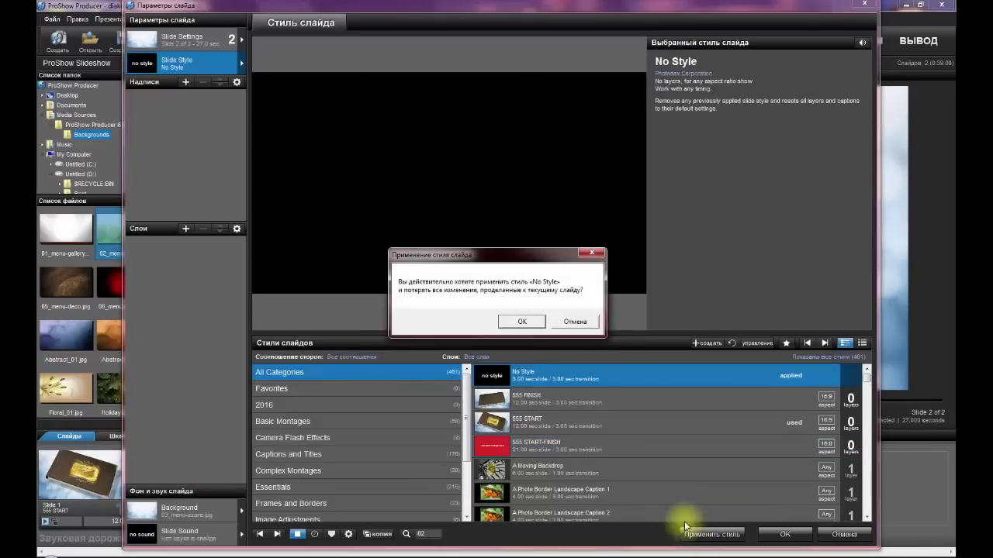
pyautogui.click(511, 323)
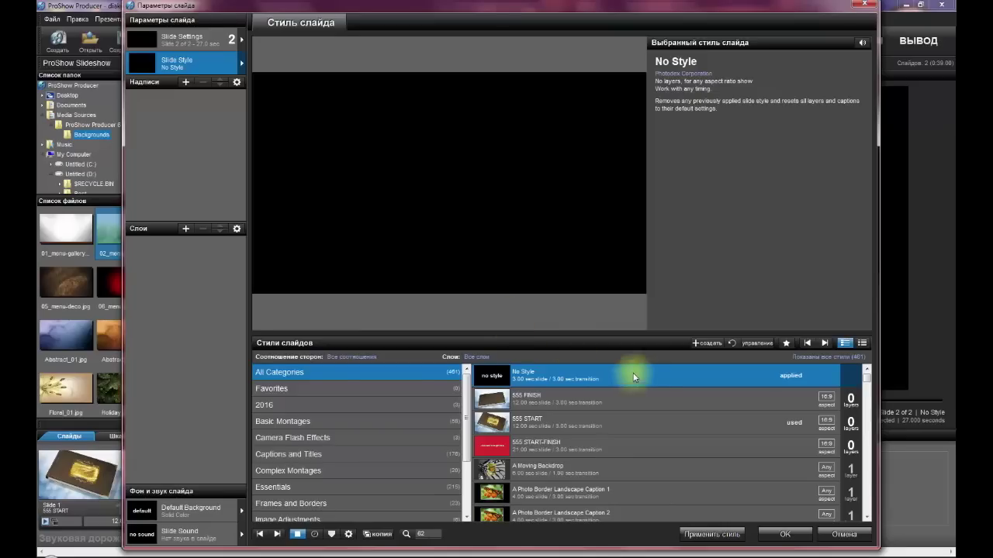
pyautogui.click(657, 454)
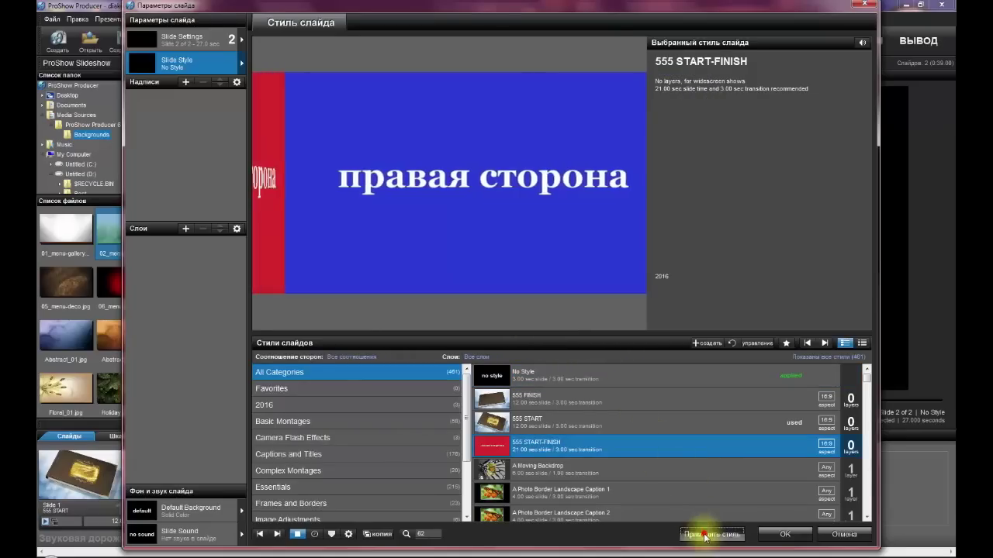
pyautogui.click(704, 535)
pyautogui.click(514, 323)
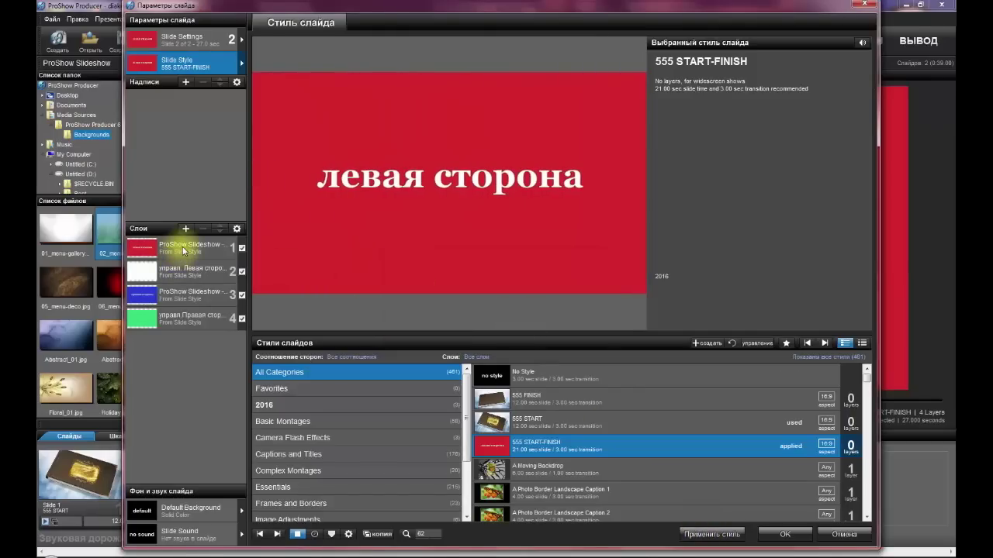
# Examine the effect settings of slide 2's red левая сторона image layer and of the two control layers 2 and 4
pyautogui.doubleClick(184, 248)
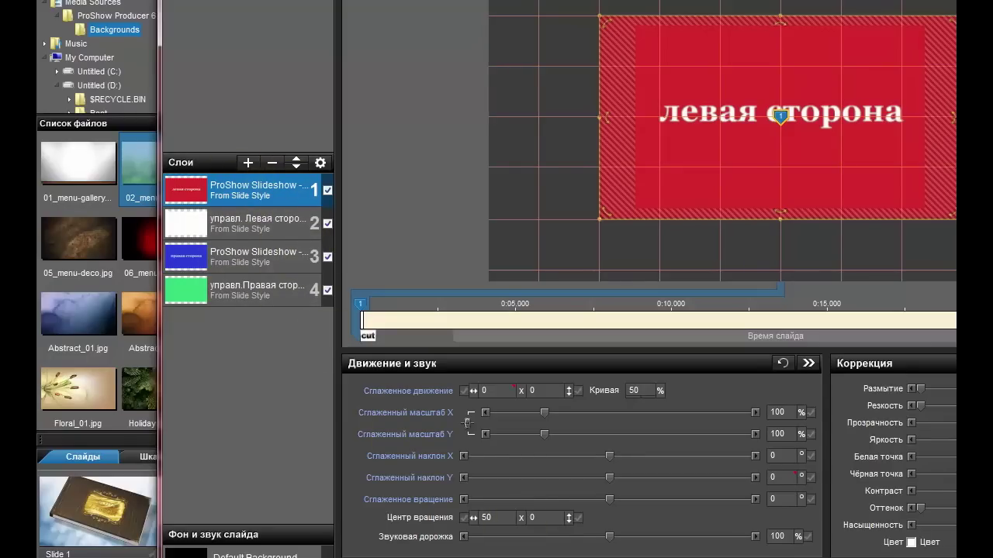
pyautogui.scroll(3, 780, 117)
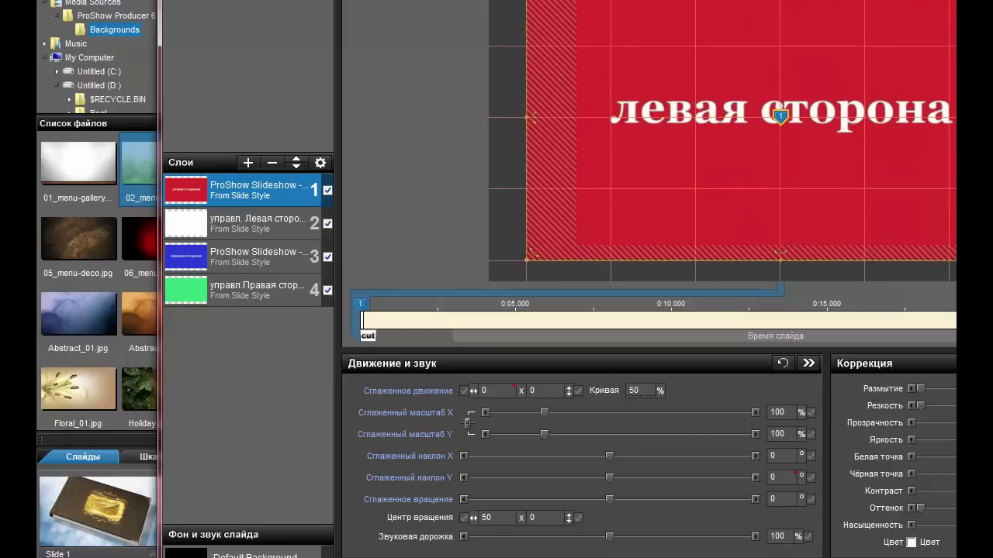
pyautogui.scroll(3, 780, 117)
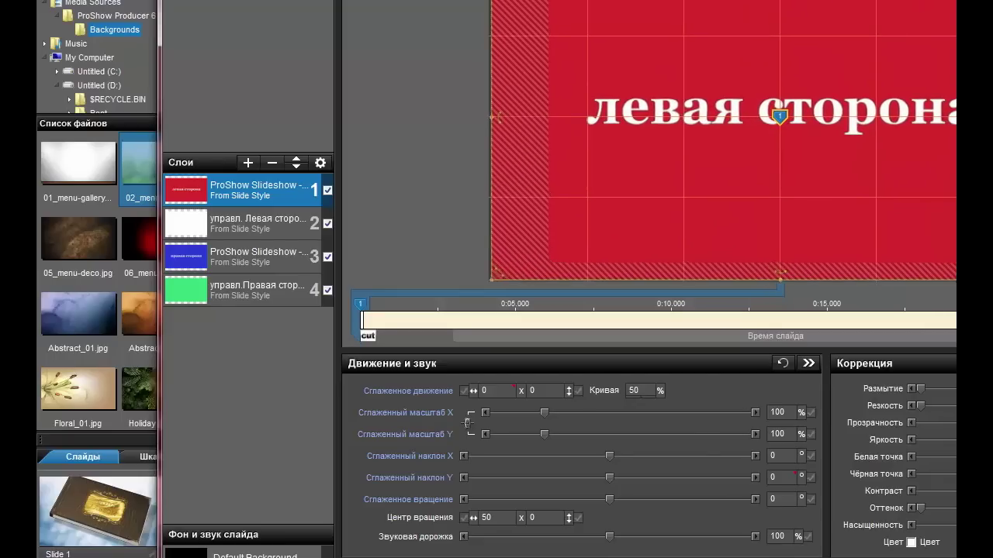
pyautogui.click(259, 236)
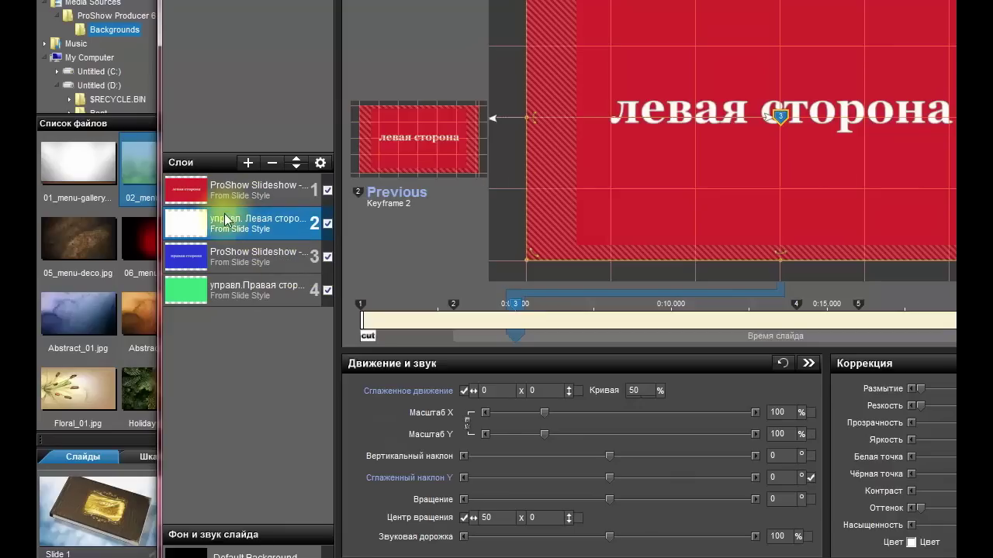
pyautogui.click(258, 296)
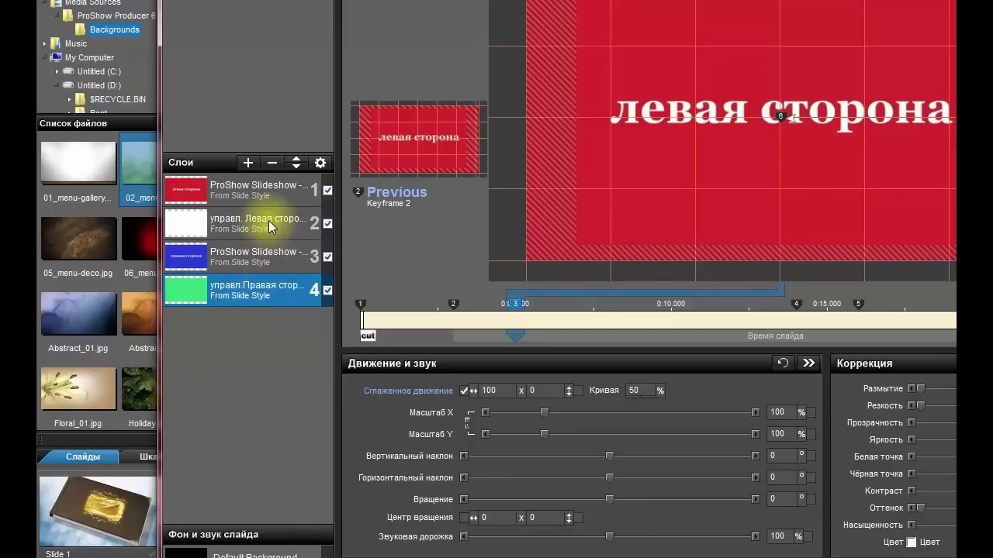
pyautogui.click(266, 194)
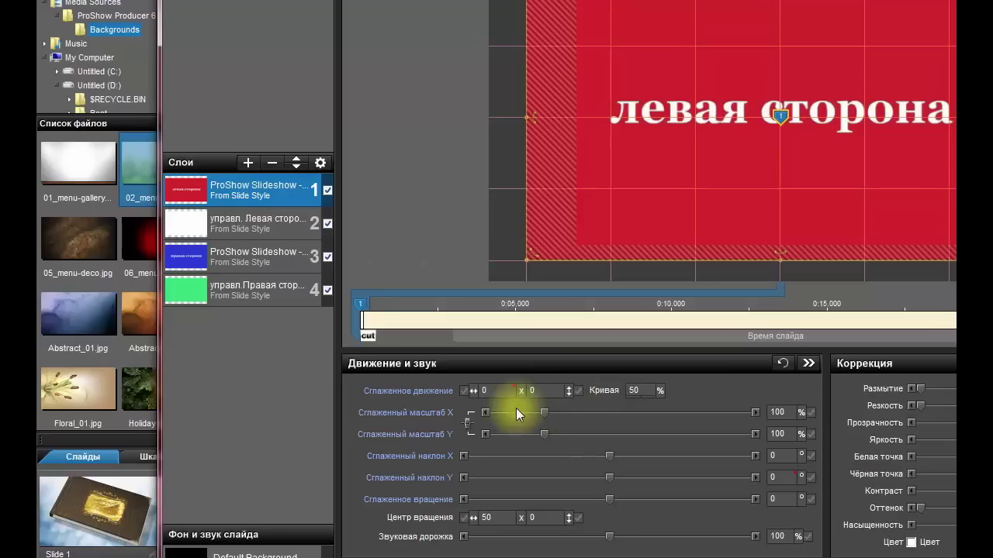
pyautogui.click(774, 477)
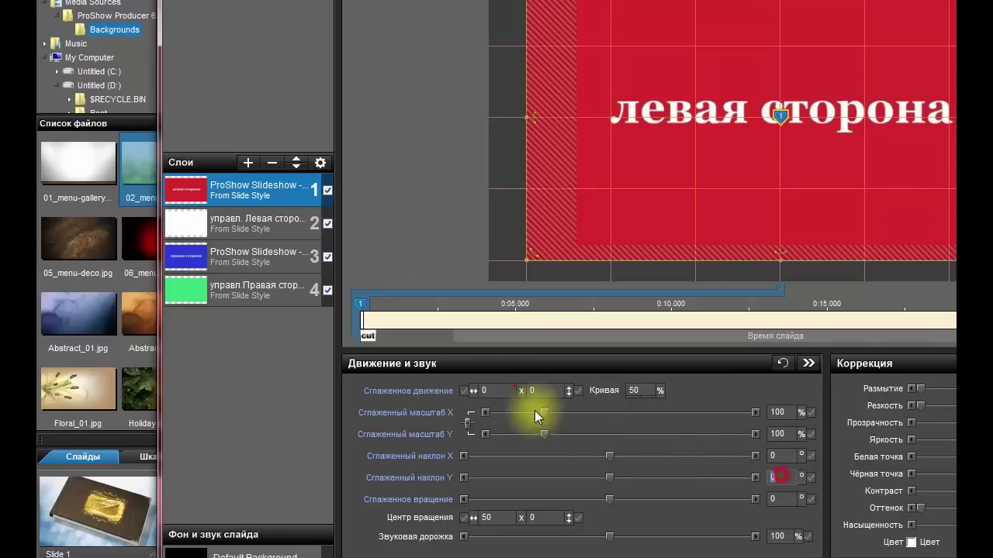
# Select the blue правая сторона layer 3 and hide layer 1 to show it in the preview
pyautogui.click(254, 230)
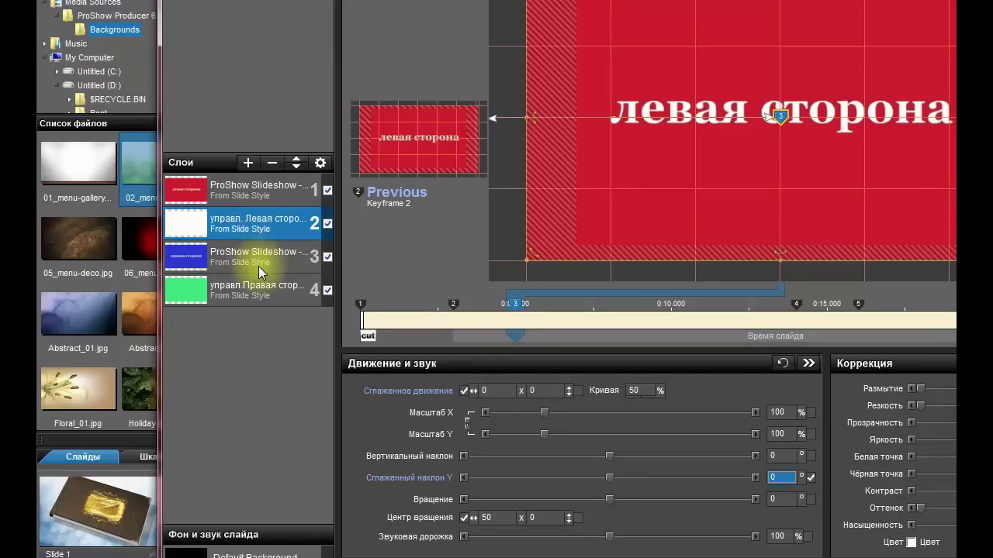
pyautogui.click(255, 259)
pyautogui.click(328, 190)
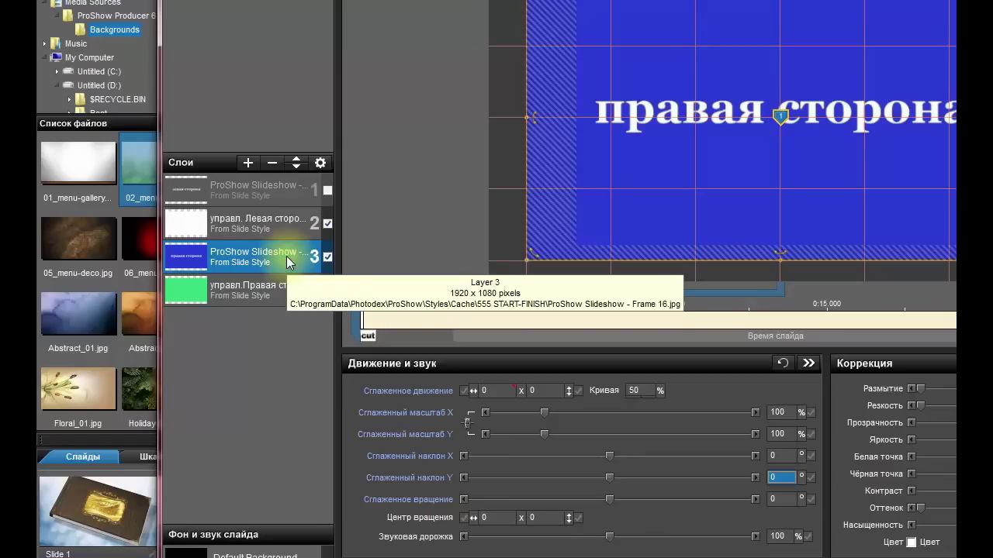
# Examine the first three effect keyframes of the green control layer 4 and compare them with the blue layer 3
pyautogui.click(265, 291)
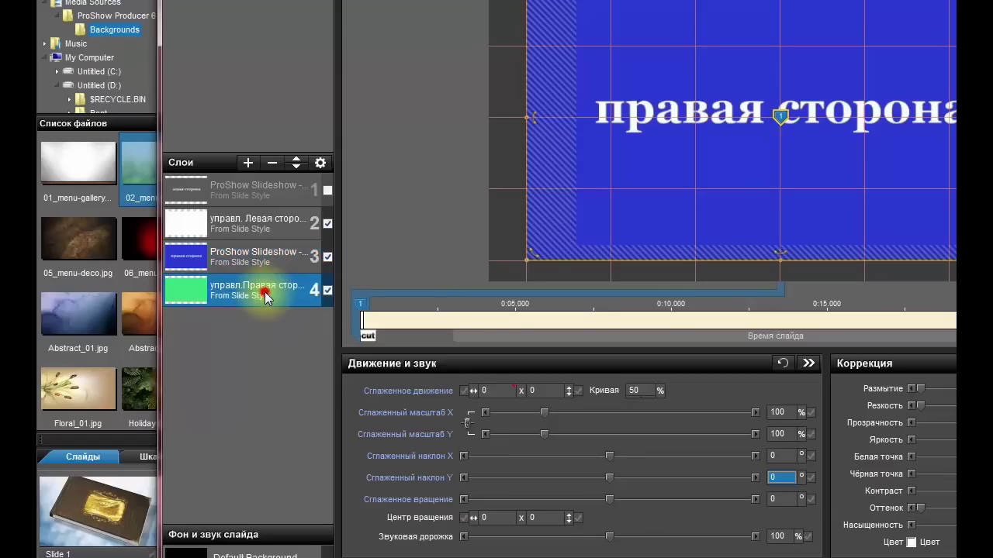
pyautogui.click(361, 303)
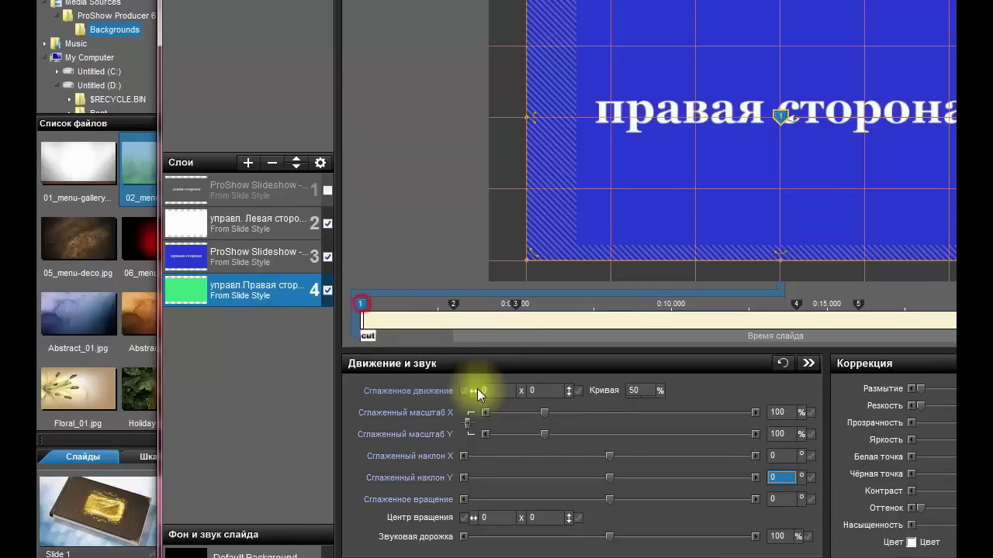
pyautogui.click(454, 303)
pyautogui.moveTo(521, 303); pyautogui.dragTo(514, 327)
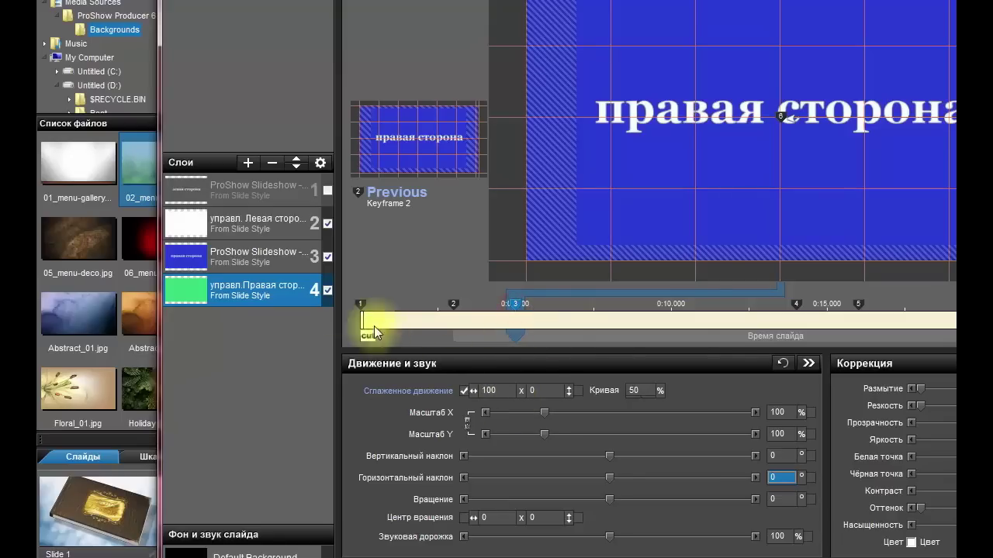
pyautogui.click(291, 259)
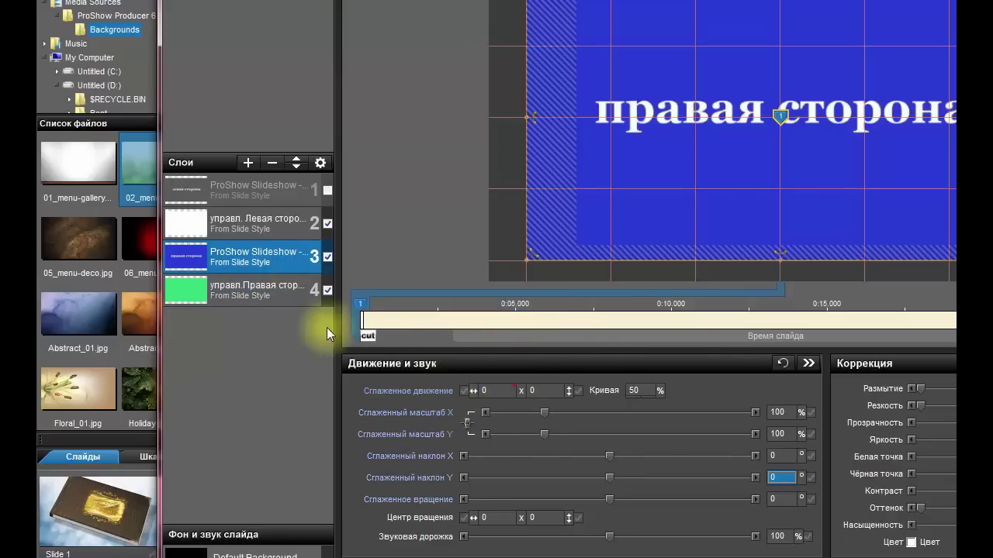
pyautogui.click(292, 296)
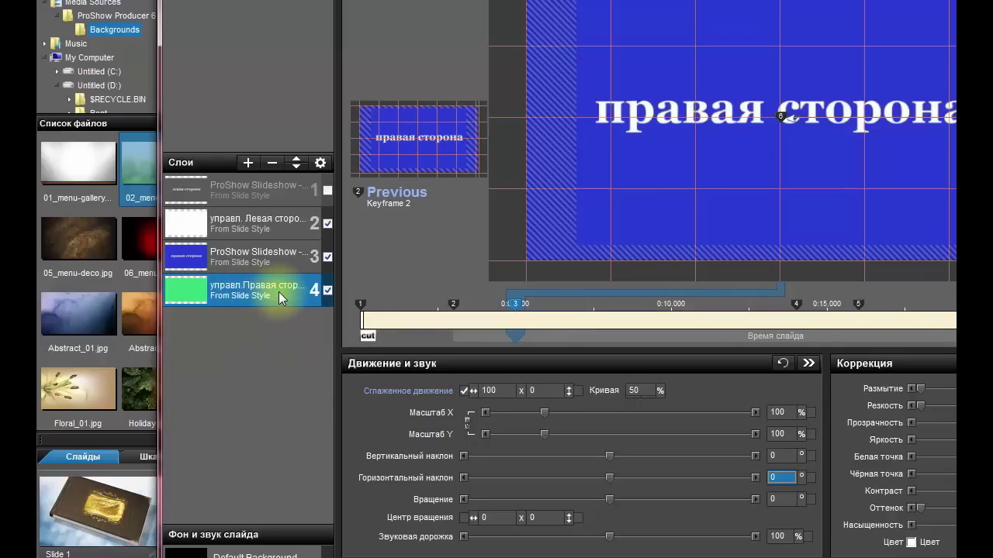
# Show layer 1 again and go through all six keyframes of the white left-side control layer 2
pyautogui.click(328, 192)
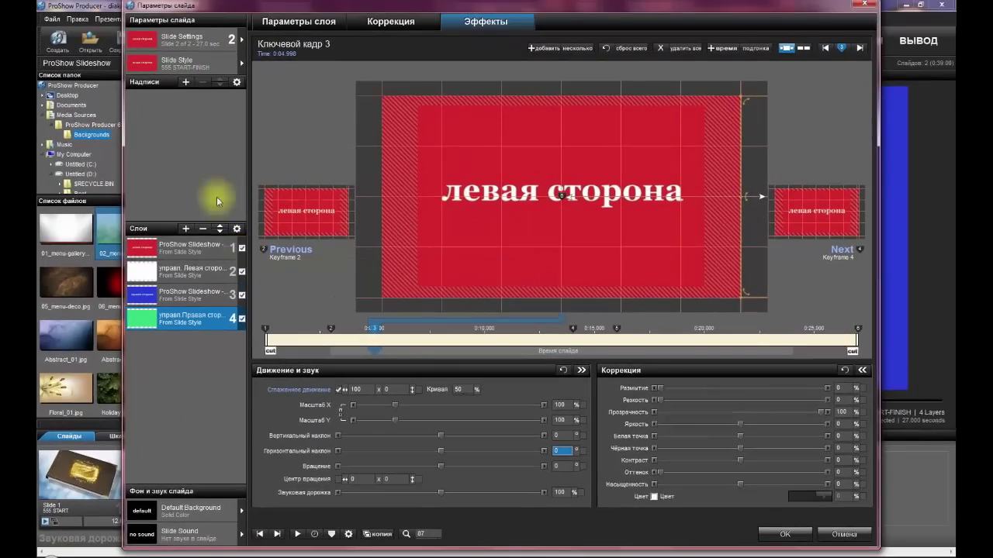
pyautogui.click(202, 277)
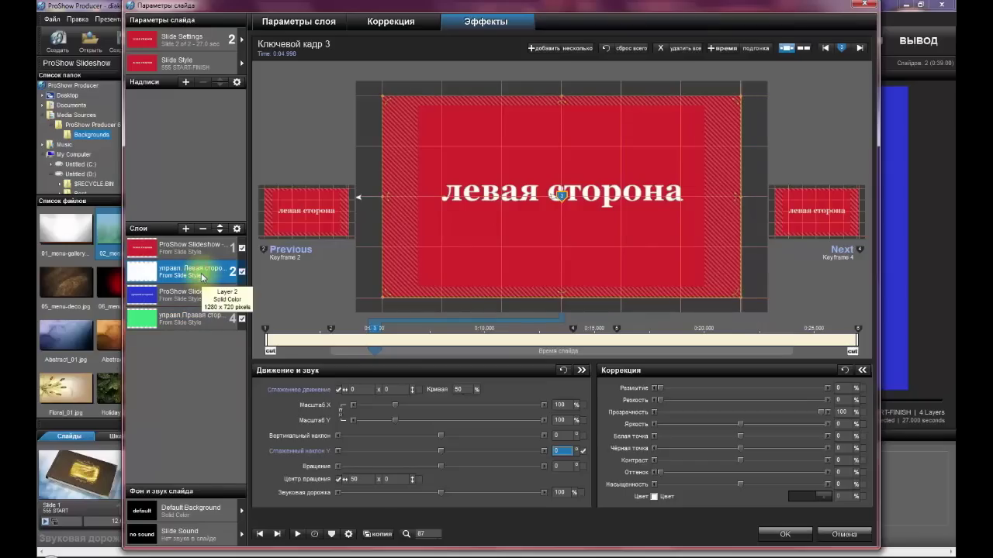
pyautogui.click(266, 328)
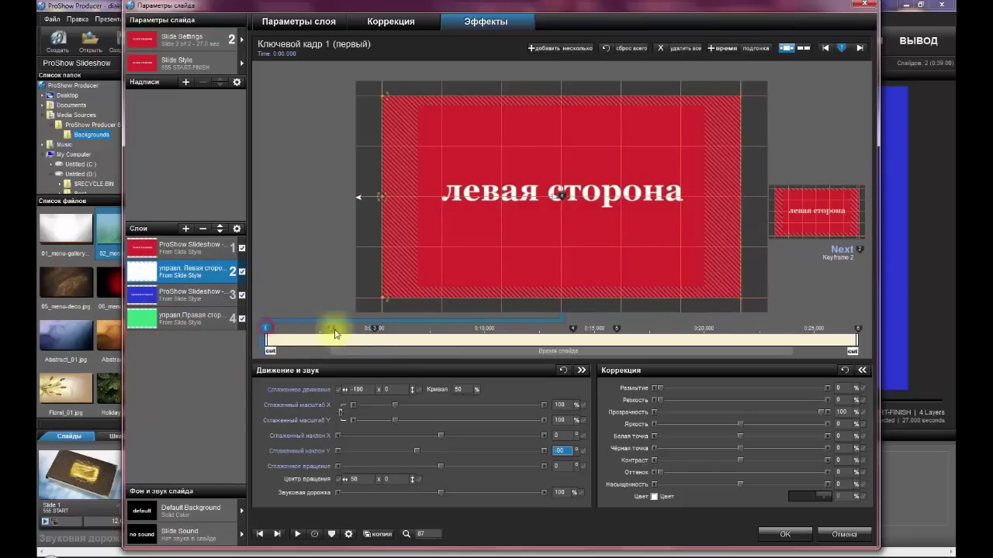
pyautogui.click(331, 329)
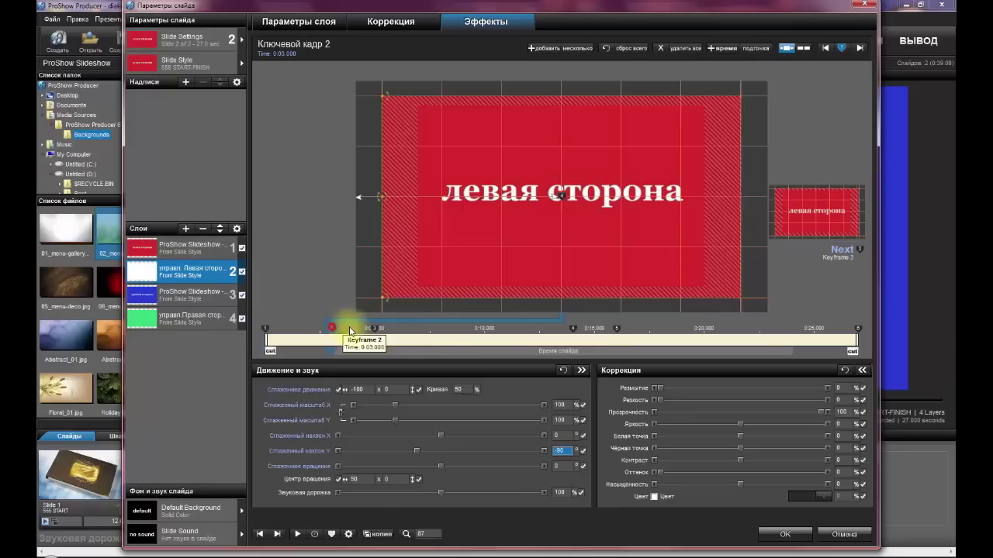
pyautogui.click(374, 329)
pyautogui.click(571, 328)
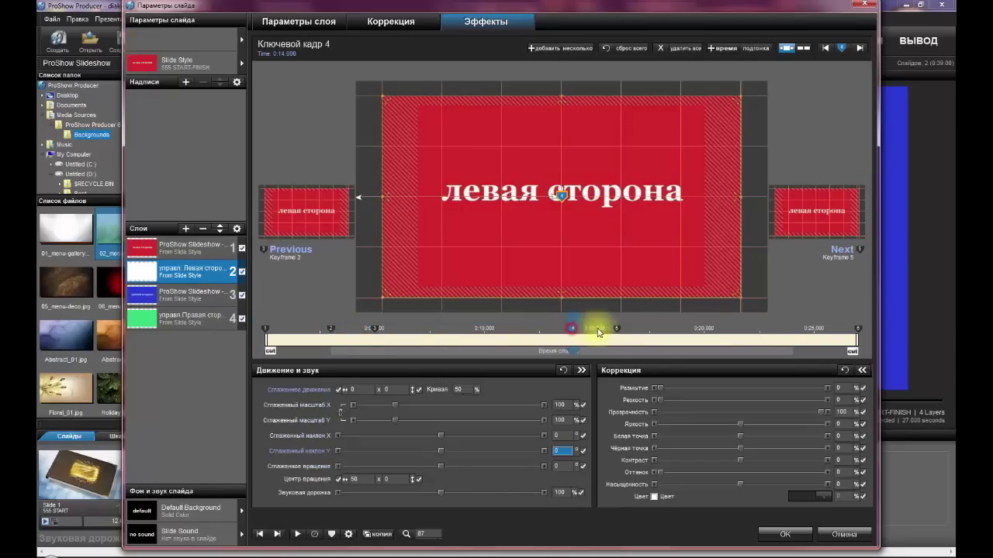
pyautogui.click(617, 329)
pyautogui.click(858, 329)
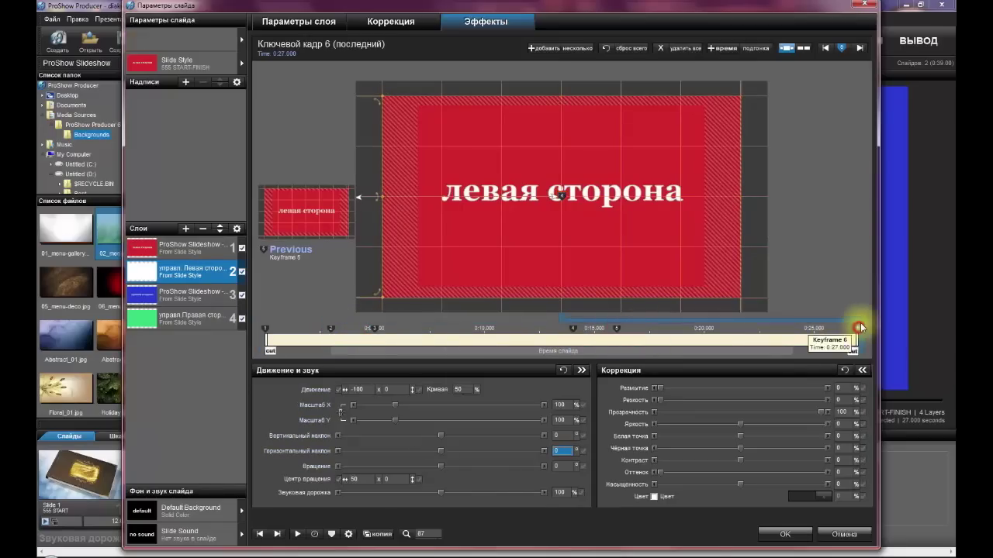
# Compare the effect settings of the red and blue image layers with those of their two control layers
pyautogui.click(194, 319)
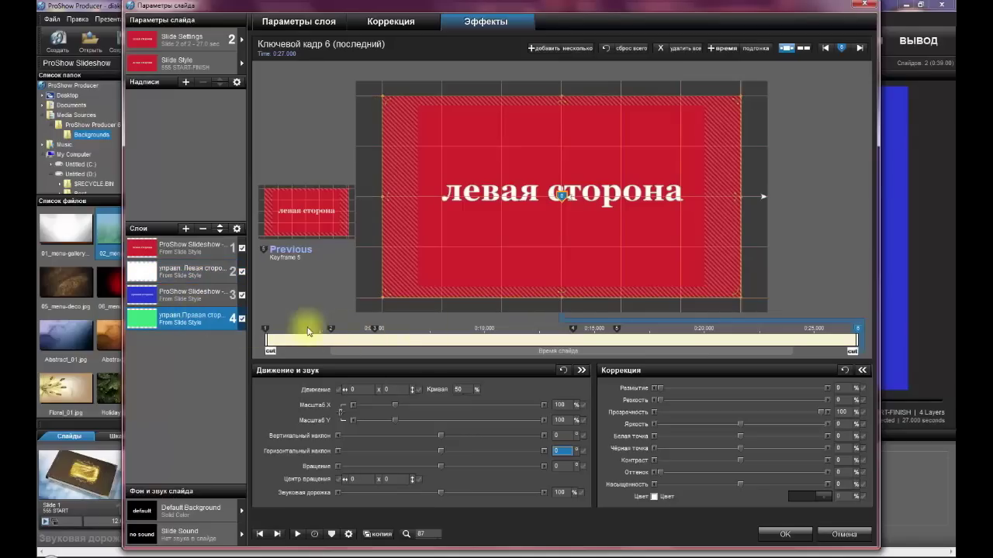
pyautogui.click(199, 252)
pyautogui.click(195, 299)
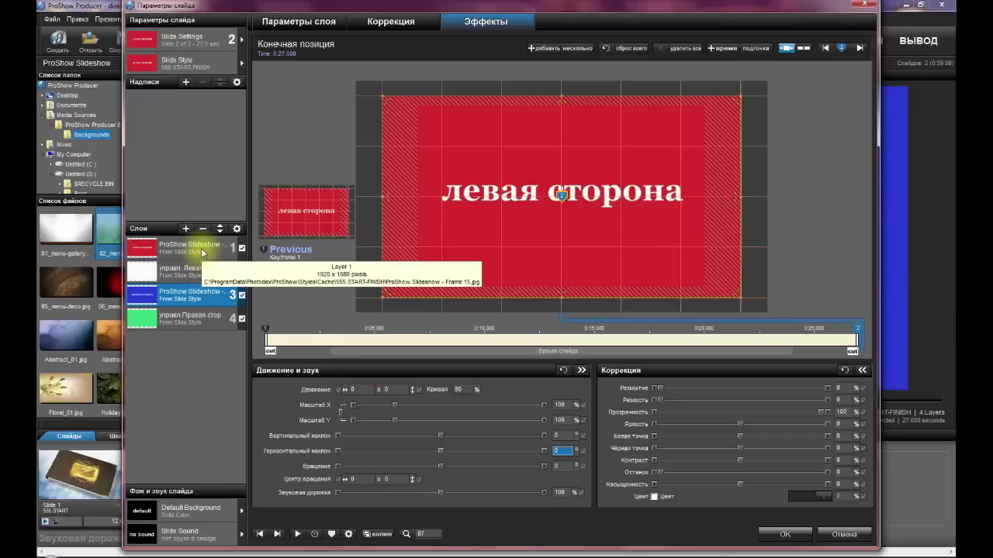
pyautogui.click(195, 270)
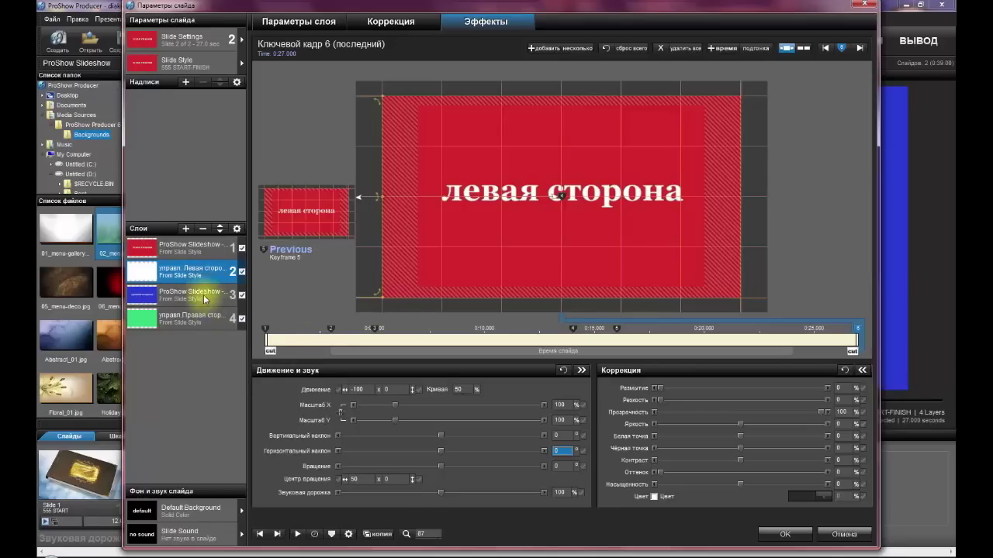
pyautogui.click(194, 254)
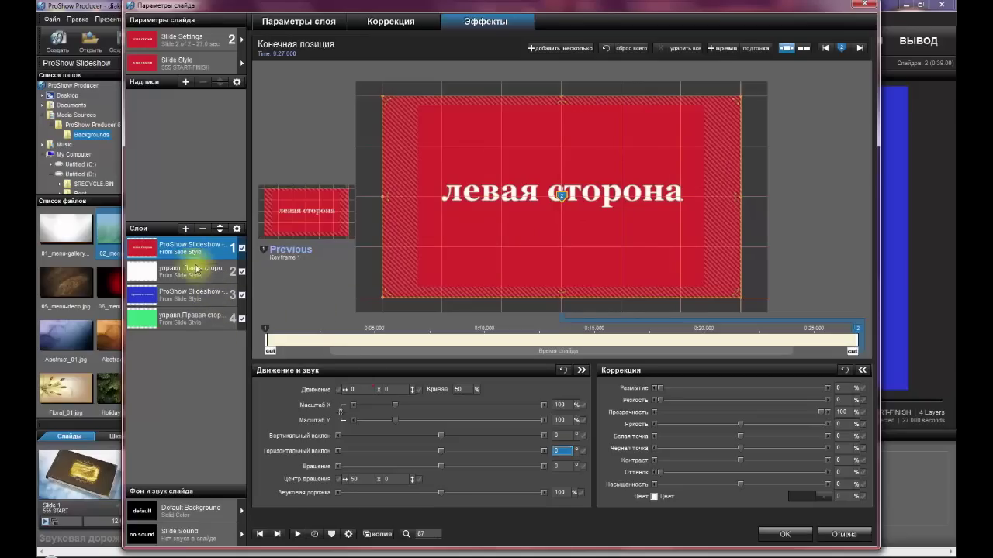
pyautogui.click(199, 294)
pyautogui.click(204, 253)
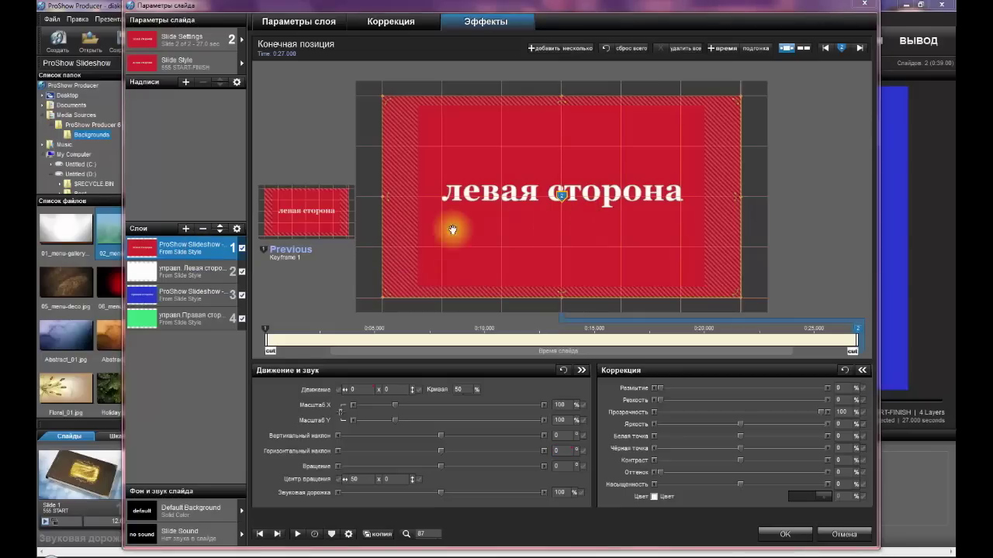
# Add the family photo 42336dd07438edf0cc59ed521308ec81 from the фотки folder as a new image layer above the red левая сторона layer
pyautogui.click(184, 230)
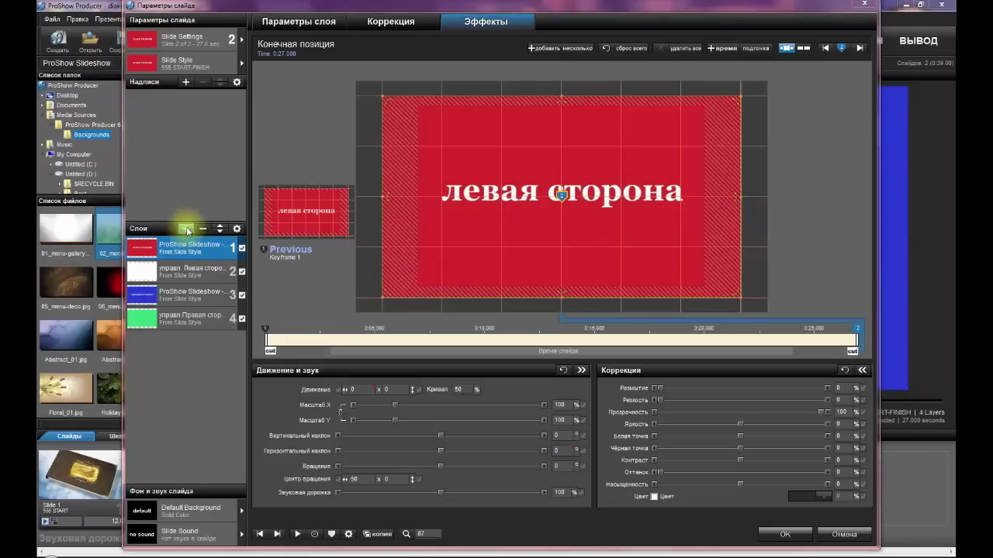
pyautogui.click(187, 230)
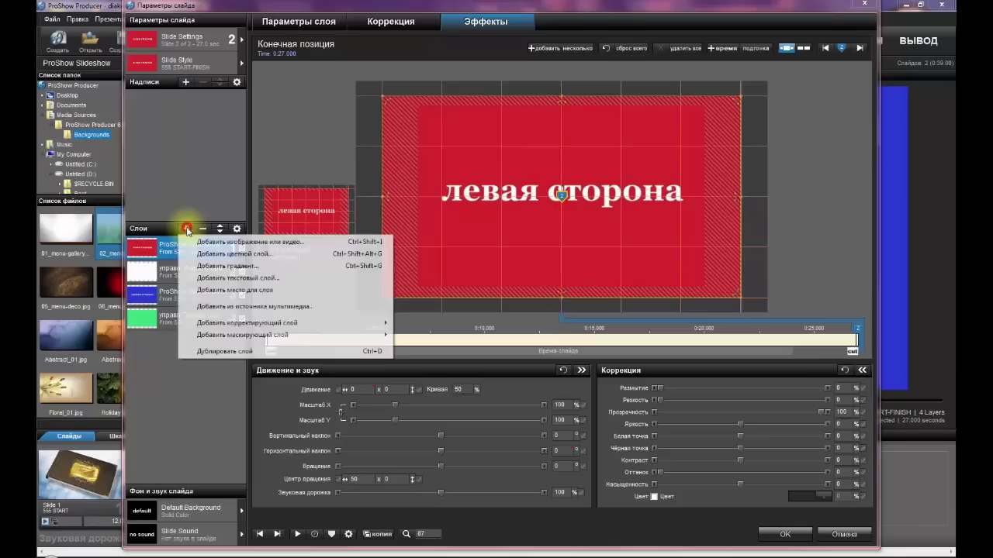
pyautogui.click(229, 243)
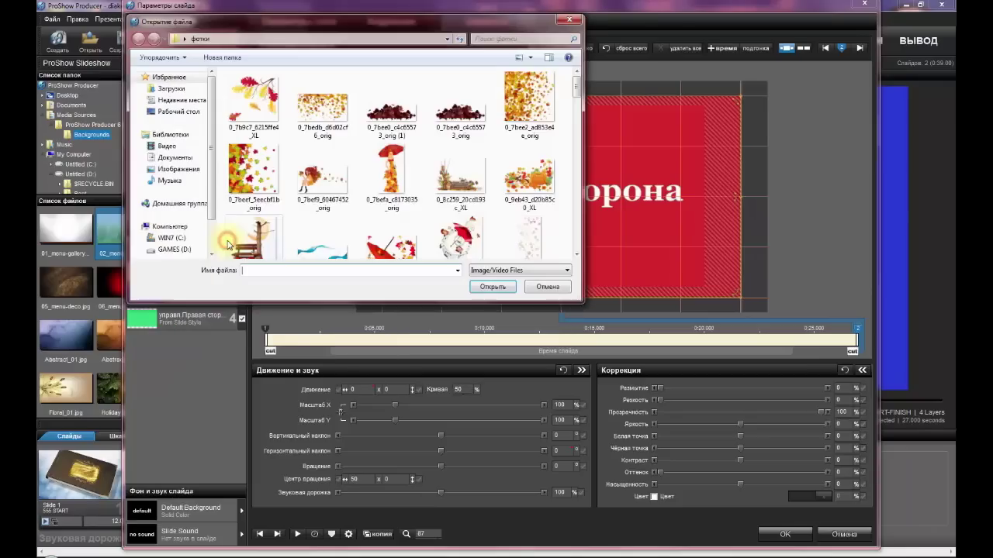
pyautogui.moveTo(578, 99); pyautogui.dragTo(579, 136)
pyautogui.click(401, 179)
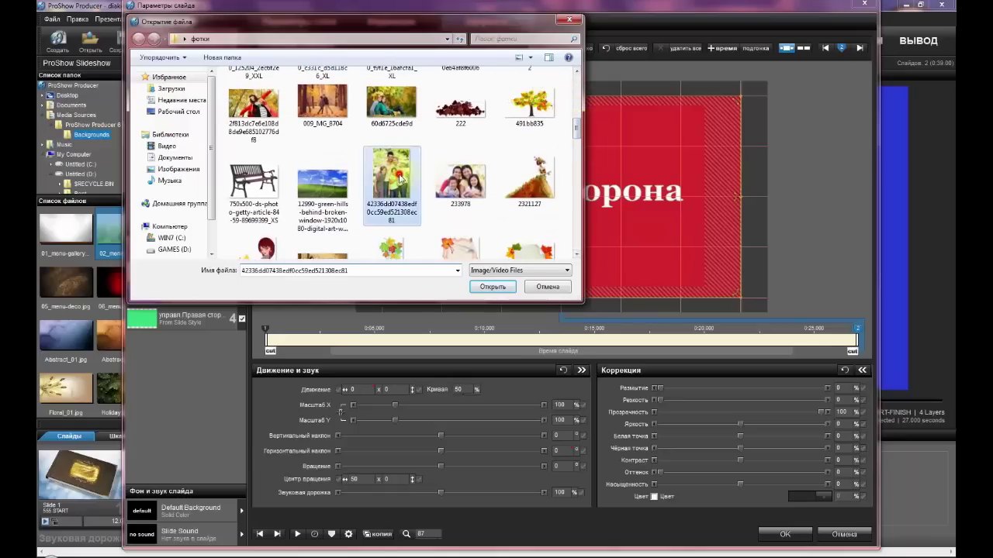
pyautogui.click(489, 287)
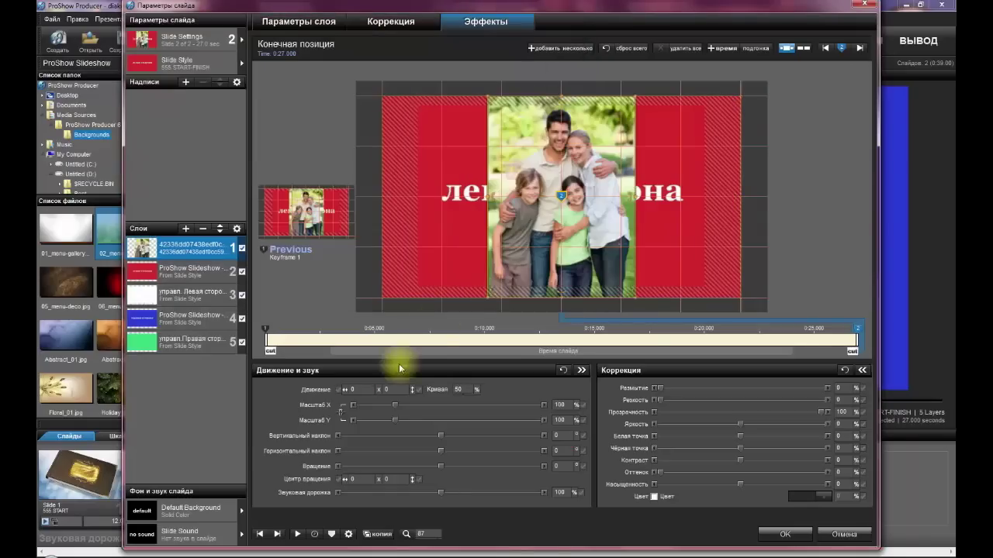
# Scale the photo to 63%, move it to about -28.42 x 0 on the red page, and copy these settings to the previous keyframe
pyautogui.moveTo(393, 404); pyautogui.dragTo(380, 414)
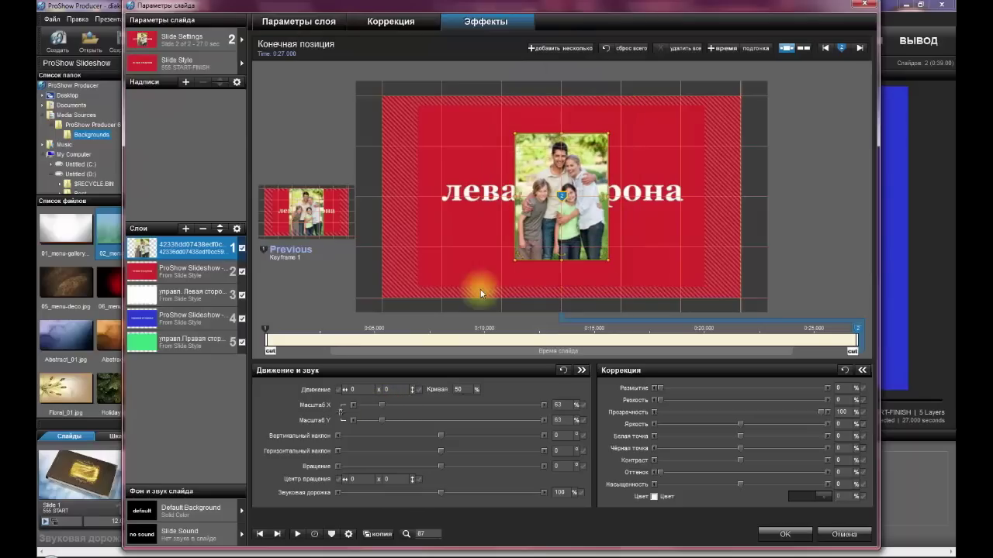
pyautogui.moveTo(544, 226); pyautogui.dragTo(451, 229)
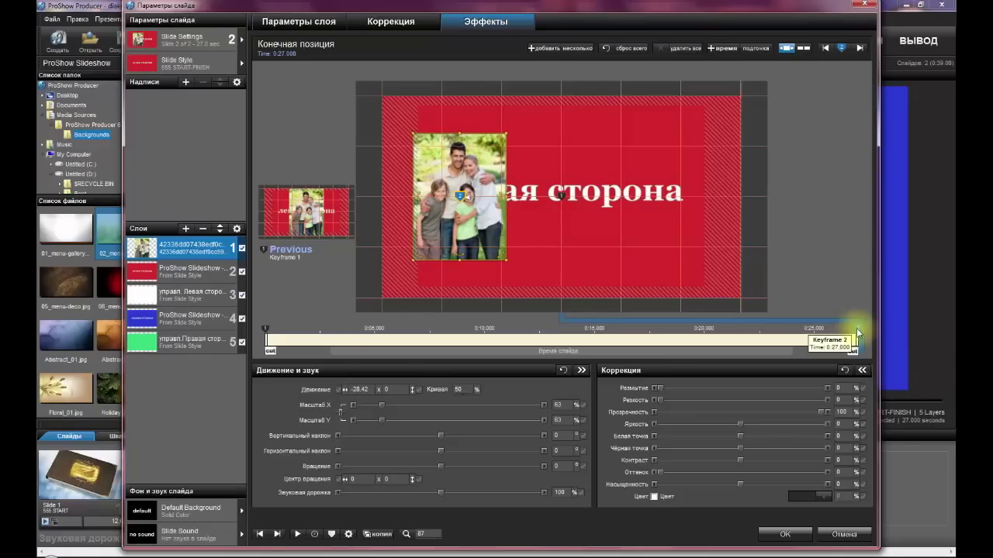
pyautogui.rightClick(856, 324)
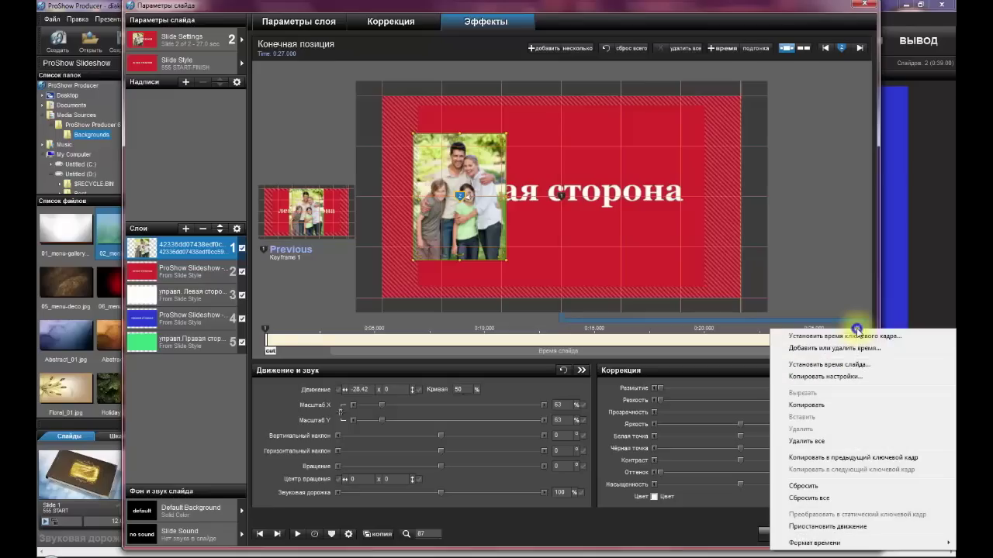
pyautogui.click(872, 460)
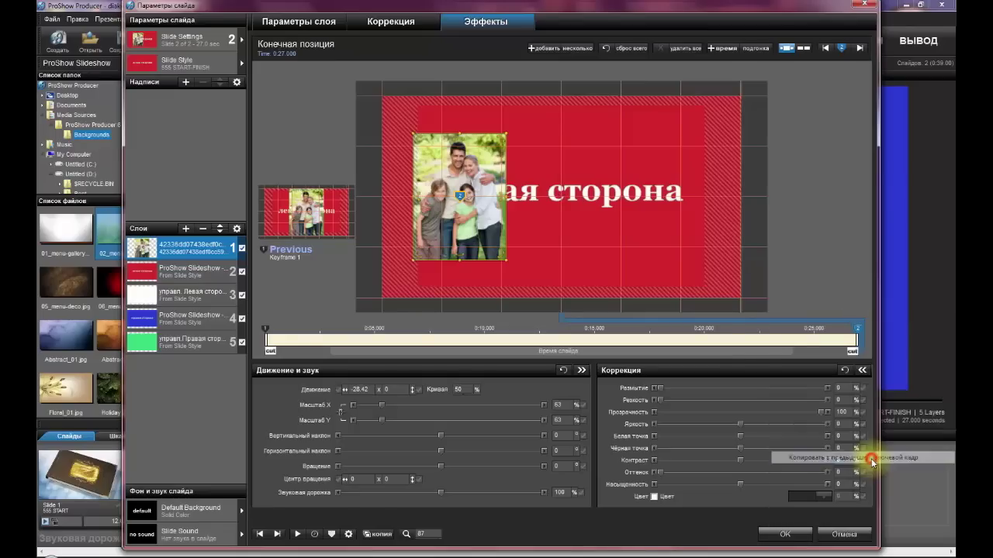
# Copy the settings of the photo's first keyframe to the next keyframe
pyautogui.click(265, 332)
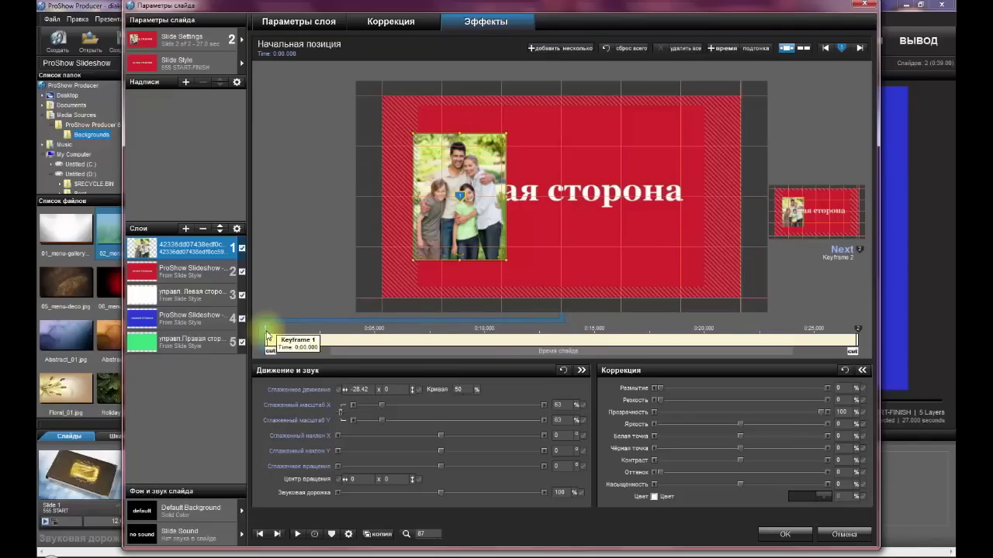
pyautogui.rightClick(265, 328)
pyautogui.click(372, 469)
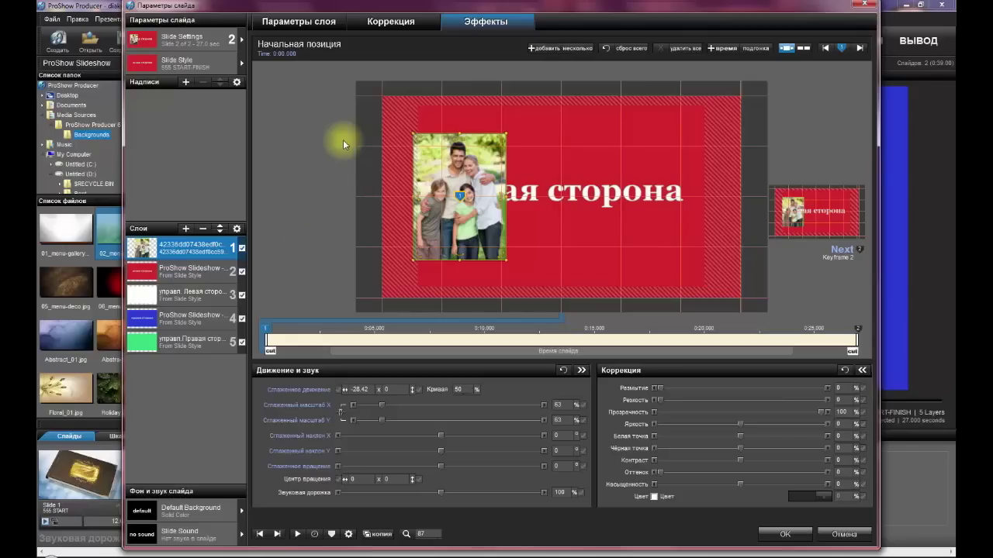
# Look at the photo layer's correction options and its rotation centre in the effect settings
pyautogui.click(386, 26)
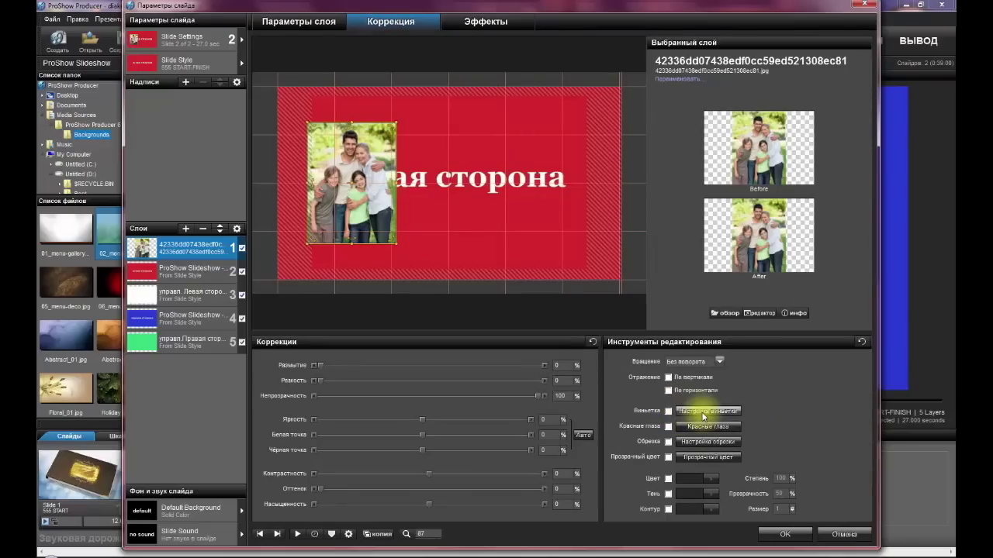
pyautogui.click(474, 22)
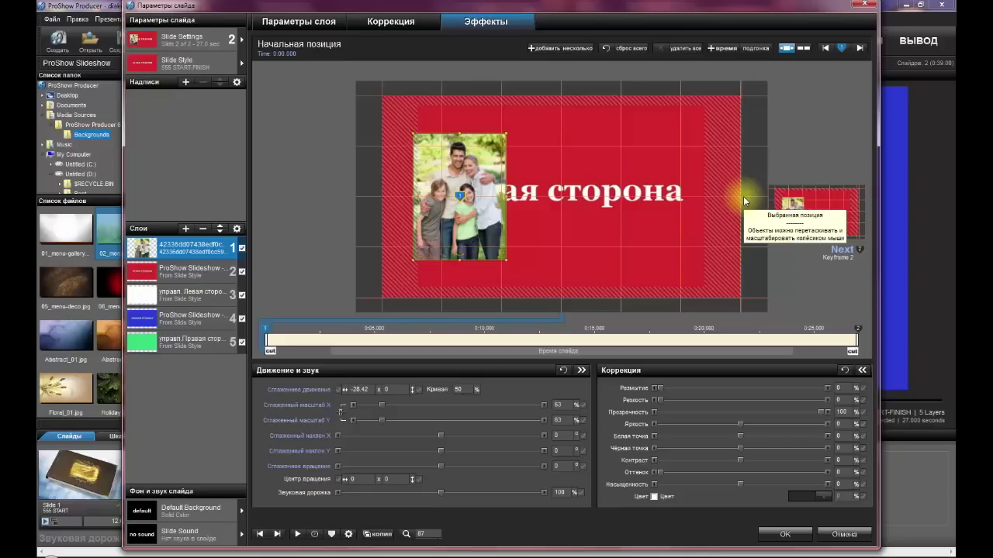
pyautogui.click(359, 481)
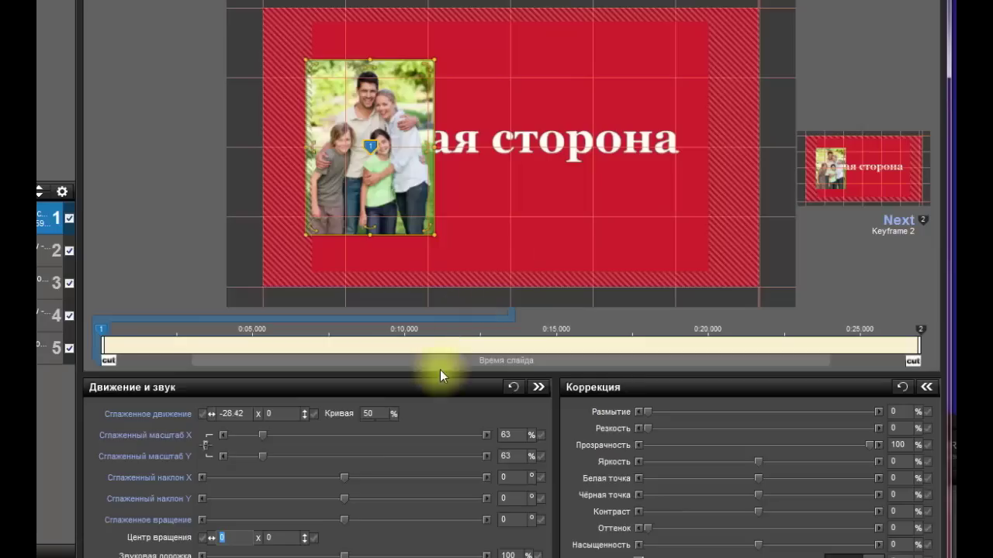
pyautogui.click(370, 146)
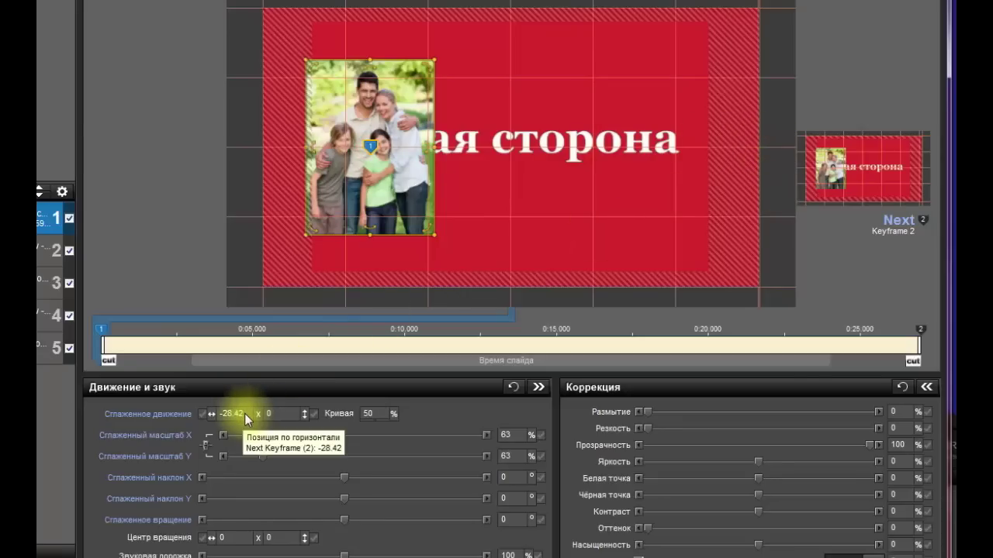
# Move the photo at keyframe 1 to about -30.86 x -9.77 and copy the settings to the next keyframe
pyautogui.moveTo(349, 205); pyautogui.dragTo(349, 183)
pyautogui.click(349, 245)
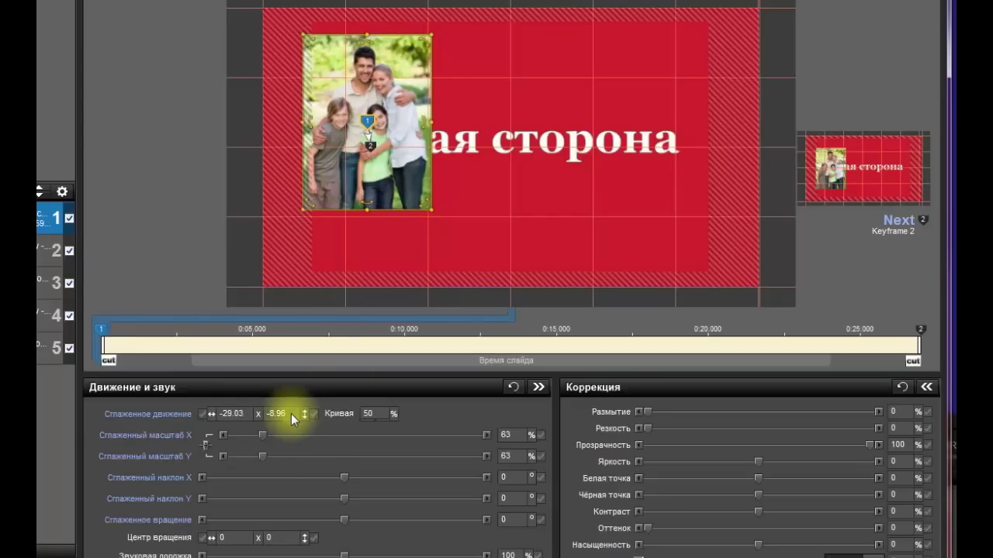
pyautogui.moveTo(349, 137); pyautogui.dragTo(343, 131)
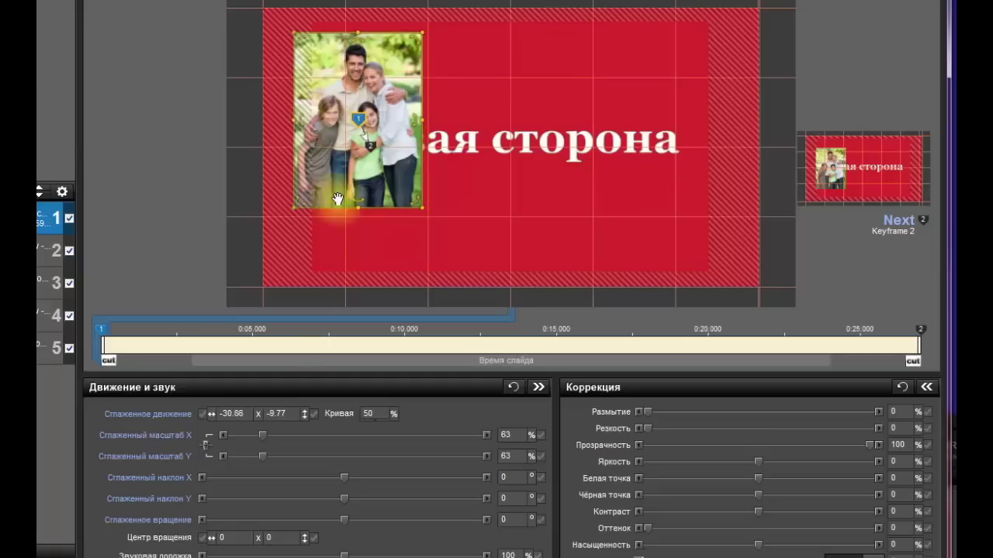
pyautogui.rightClick(101, 331)
pyautogui.click(211, 526)
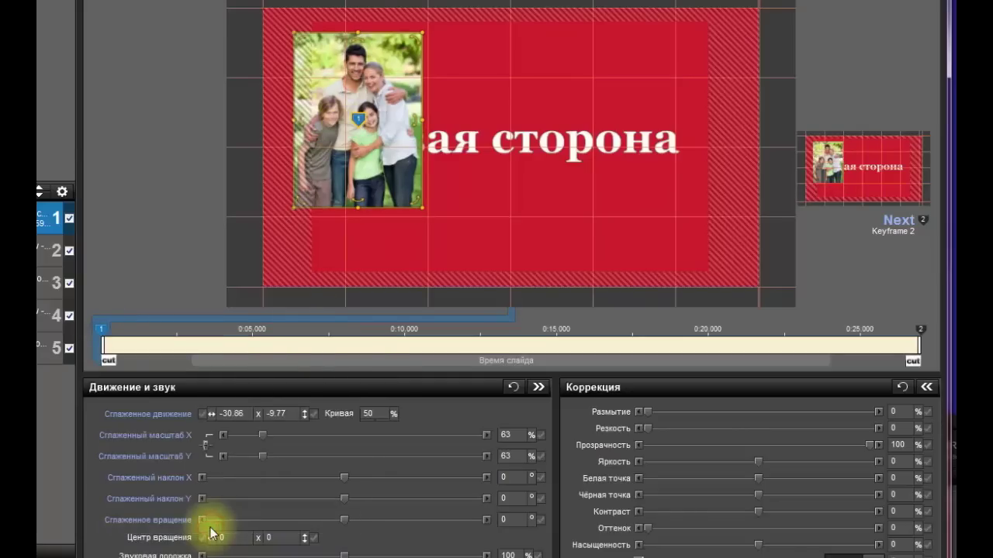
# Try a horizontal rotation centre of 250 for the family photo at its first keyframe
pyautogui.doubleClick(224, 537)
pyautogui.click(239, 537)
pyautogui.doubleClick(283, 541)
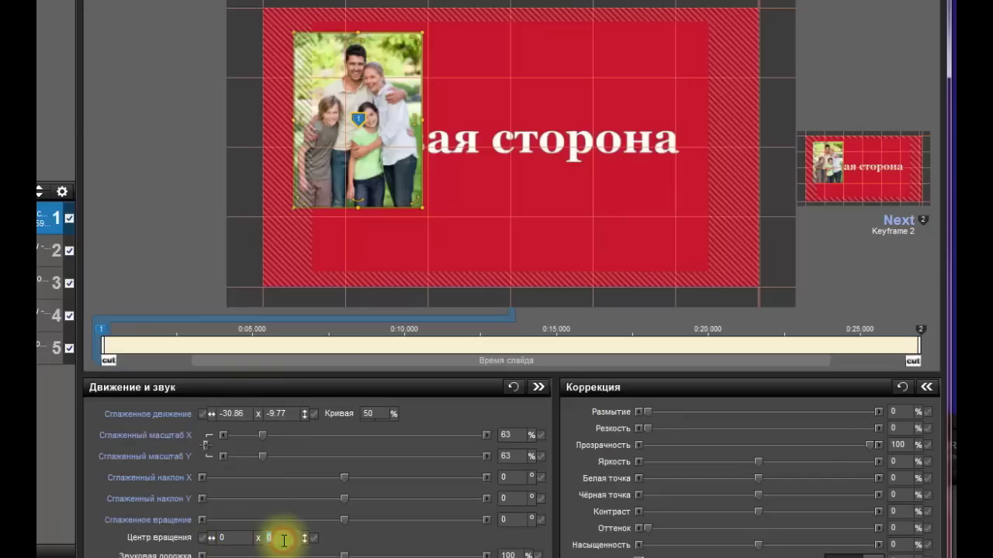
pyautogui.doubleClick(233, 537)
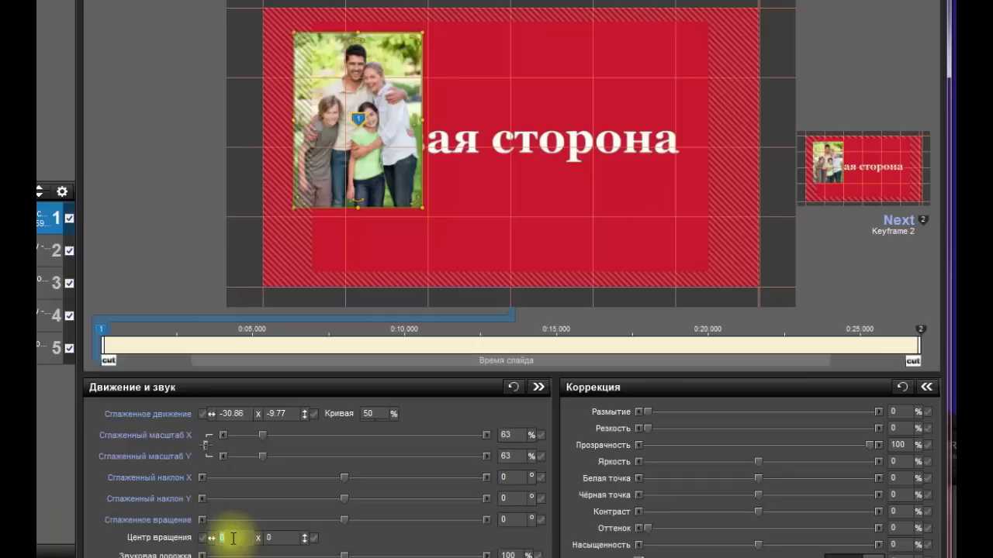
pyautogui.write('250')
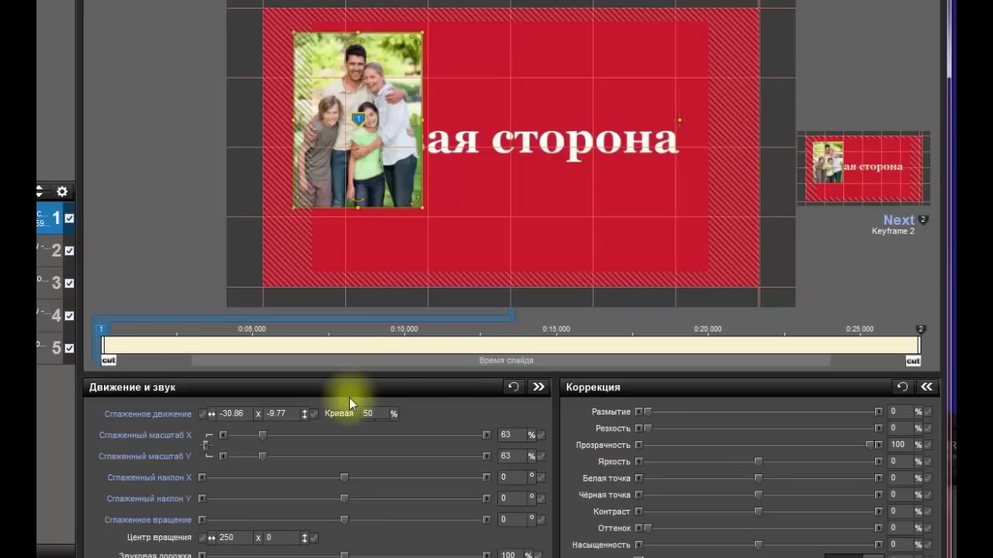
# Set the family photo's rotation centre to 312 x 16 so that it lies on the page's spine edge
pyautogui.doubleClick(230, 538)
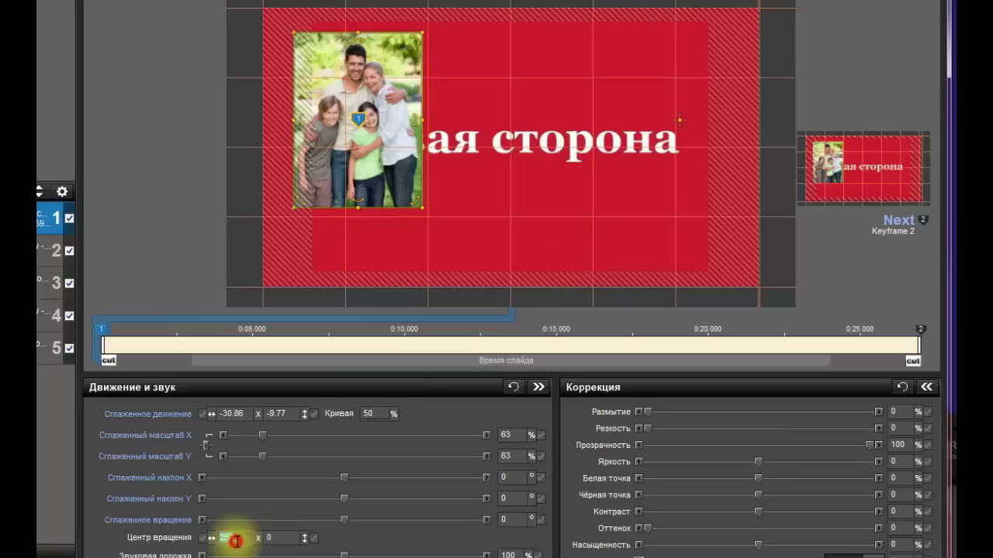
pyautogui.write('25')
pyautogui.press('BackSpace')
pyautogui.write('80')
pyautogui.press('BackSpace')
pyautogui.press('BackSpace')
pyautogui.press('BackSpace')
pyautogui.write('300')
pyautogui.press('BackSpace')
pyautogui.press('BackSpace')
pyautogui.write('20')
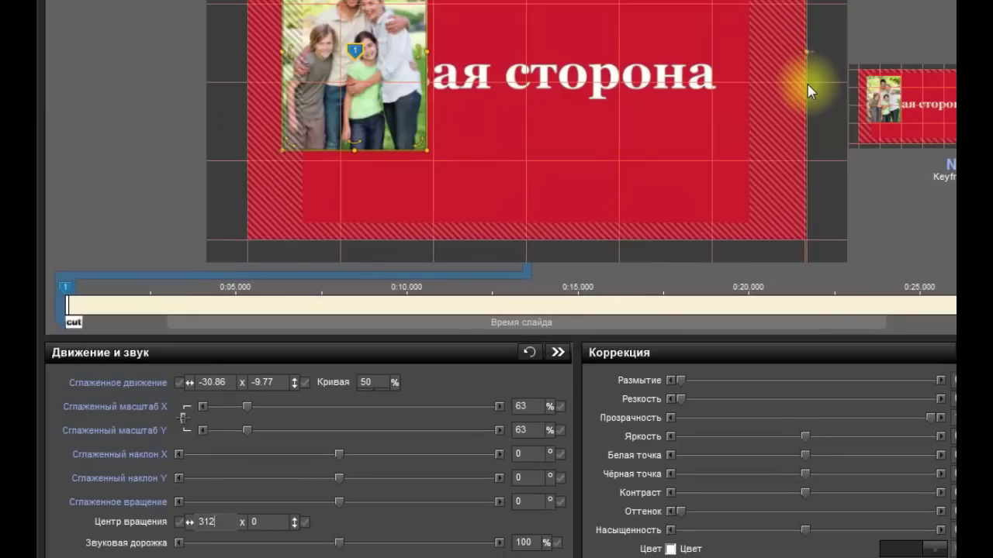
pyautogui.click(269, 526)
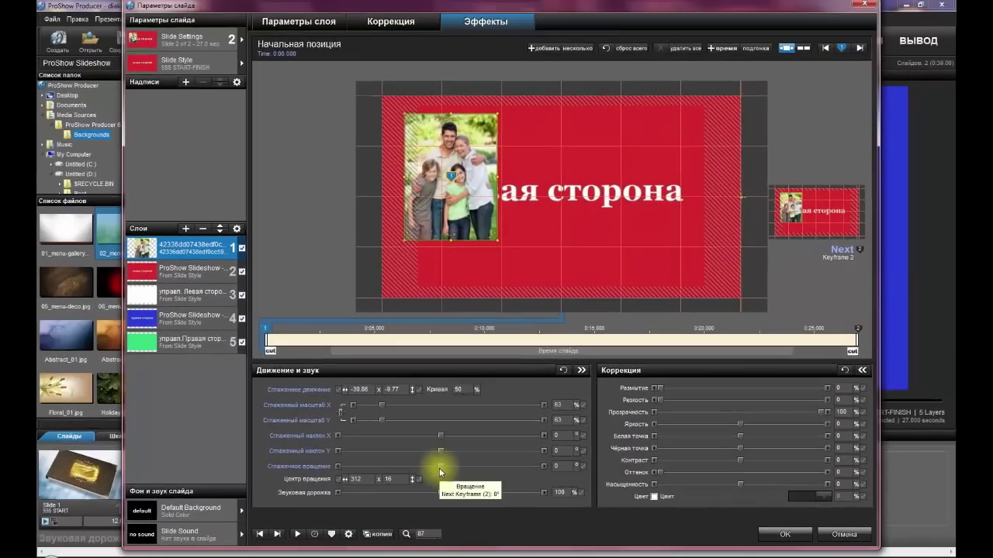
pyautogui.moveTo(439, 466)
pyautogui.mouseDown()
pyautogui.moveTo(455, 466)
pyautogui.moveTo(437, 468)
pyautogui.mouseUp()
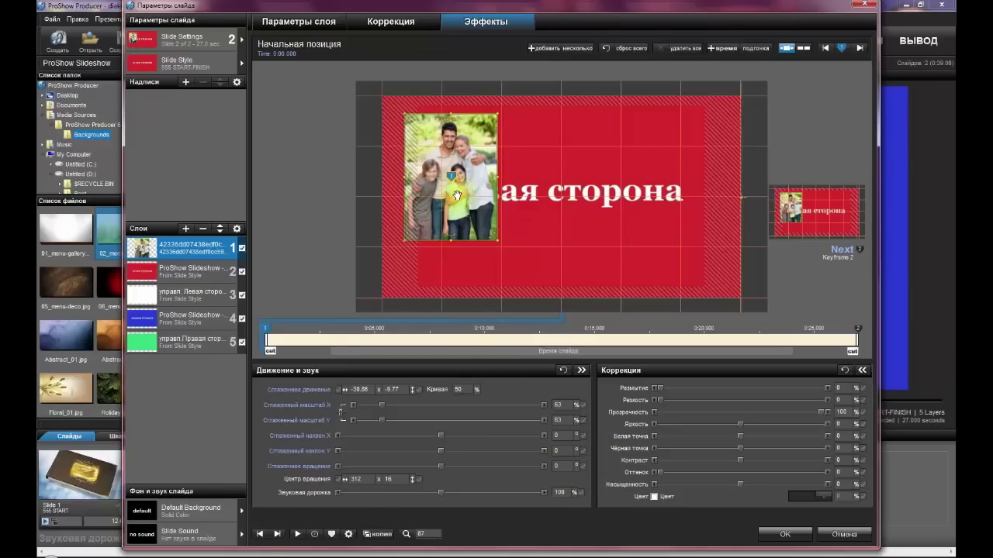
# Add a Pan X modifier to the family photo for all keyframes, based on Pan X of Layer 3 ("управл. Левая сторона")
pyautogui.click(180, 297)
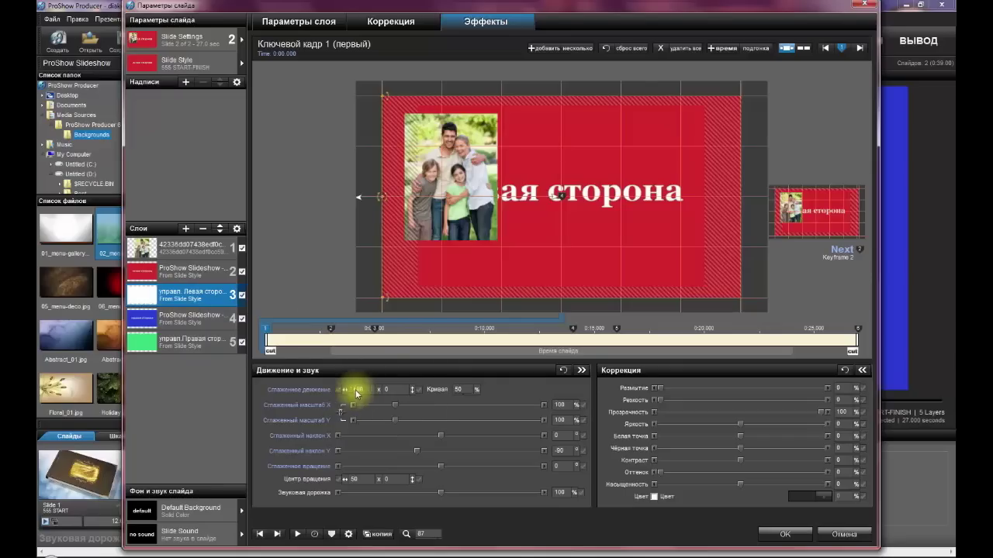
pyautogui.click(217, 248)
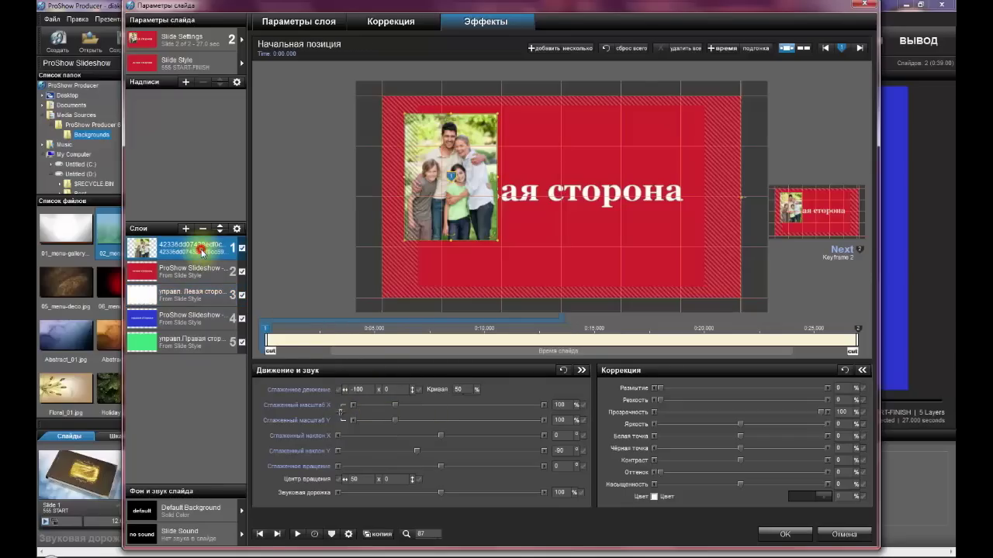
pyautogui.rightClick(368, 390)
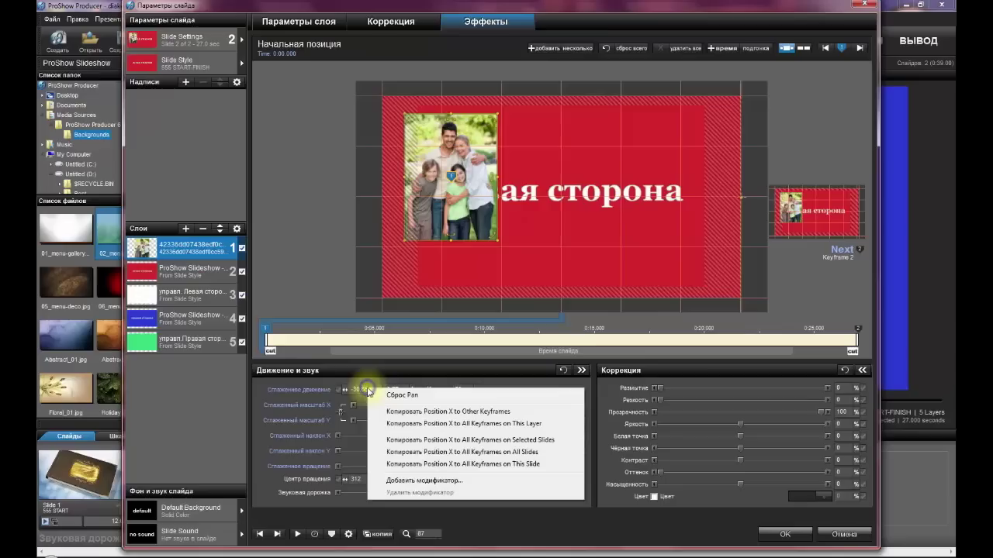
pyautogui.click(412, 481)
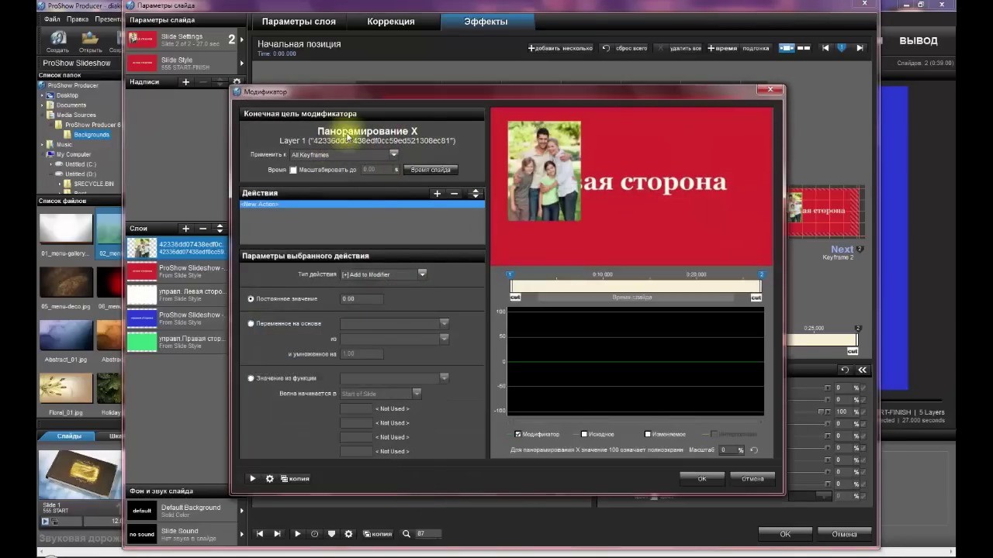
pyautogui.click(250, 323)
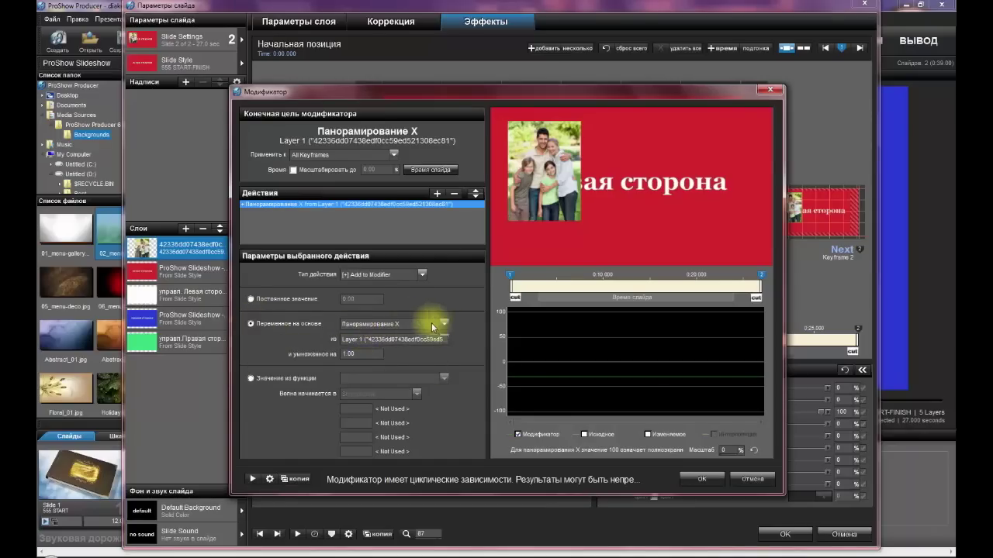
pyautogui.click(441, 338)
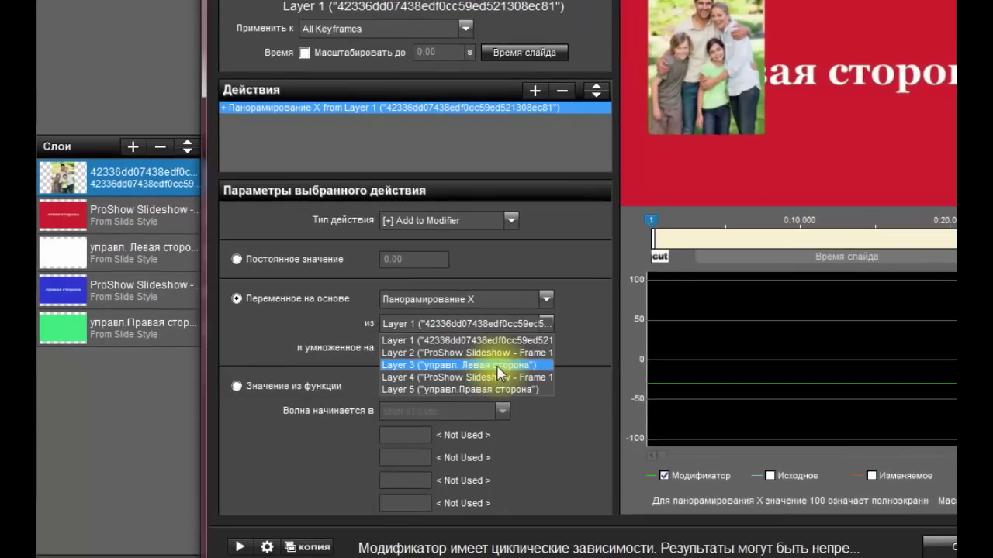
pyautogui.click(485, 367)
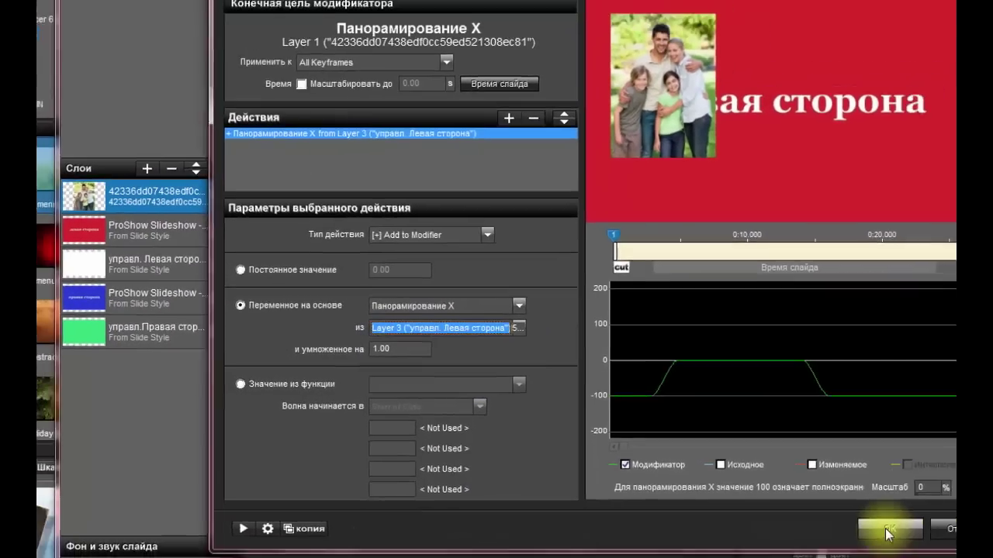
pyautogui.click(942, 543)
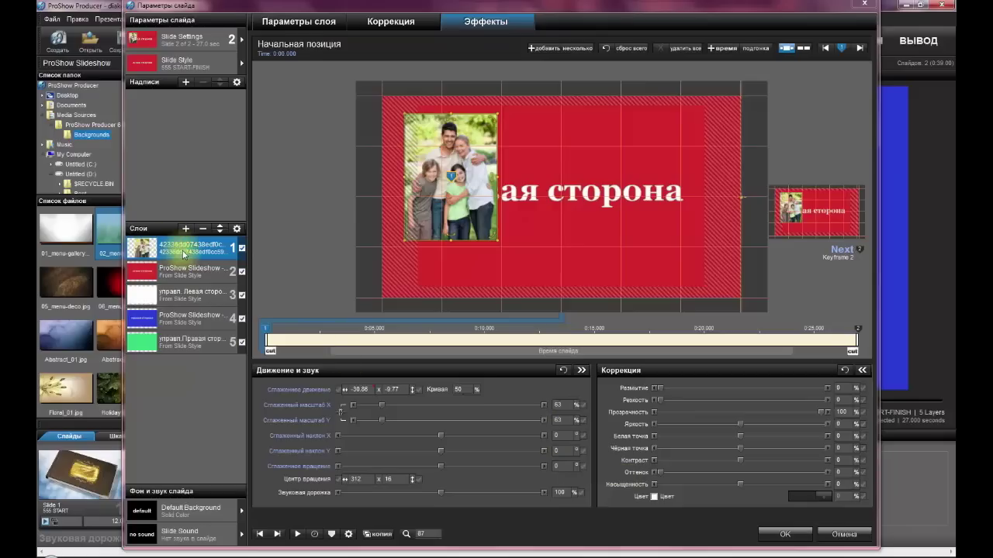
# Add a horizontal tilt modifier to the family photo based on the horizontal tilt of Layer 3 ("управл. Левая сторона"), and preview the slide
pyautogui.rightClick(564, 453)
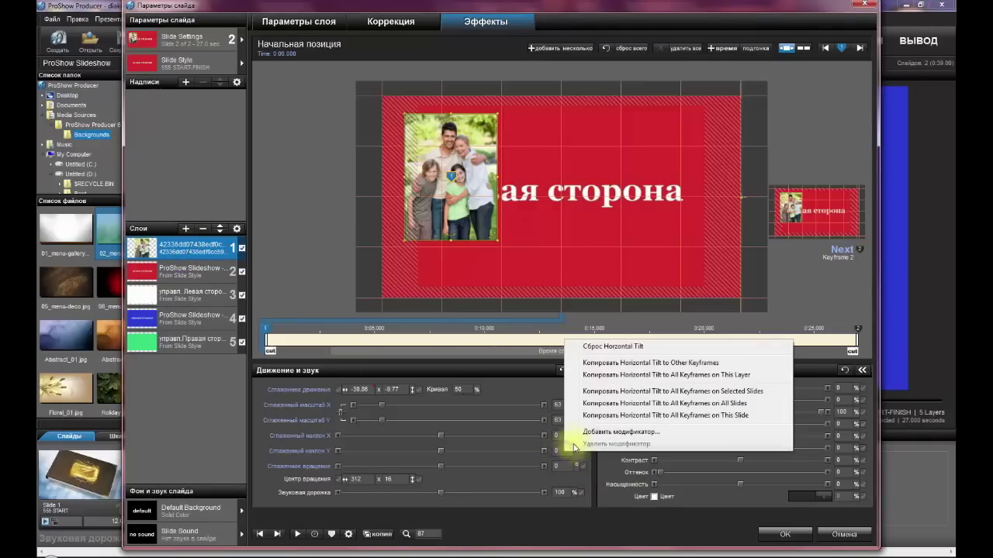
pyautogui.click(581, 432)
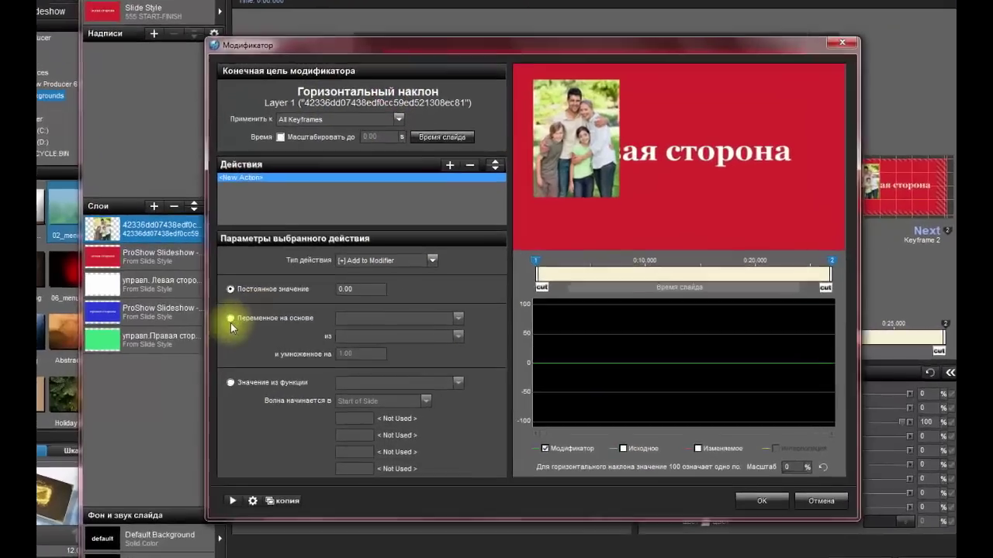
pyautogui.click(251, 324)
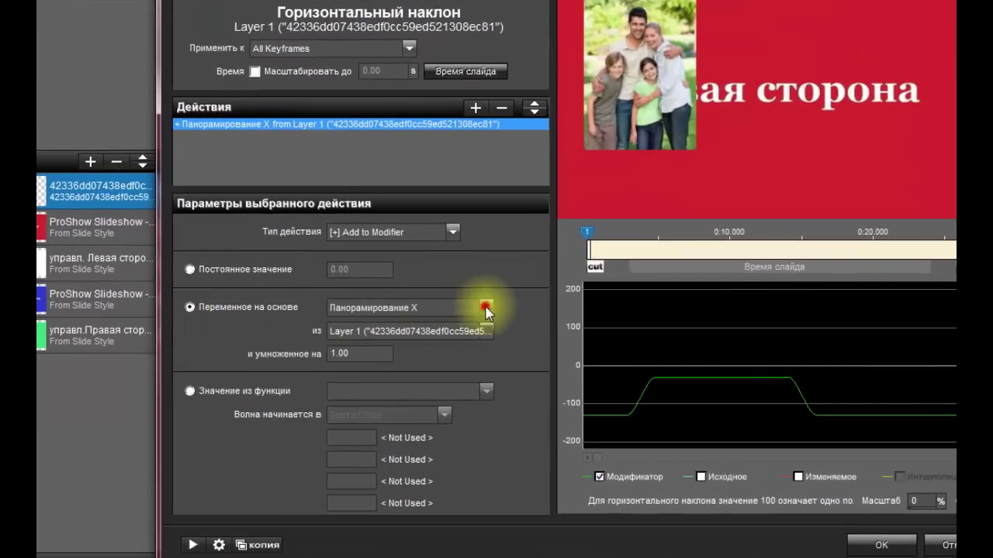
pyautogui.click(484, 307)
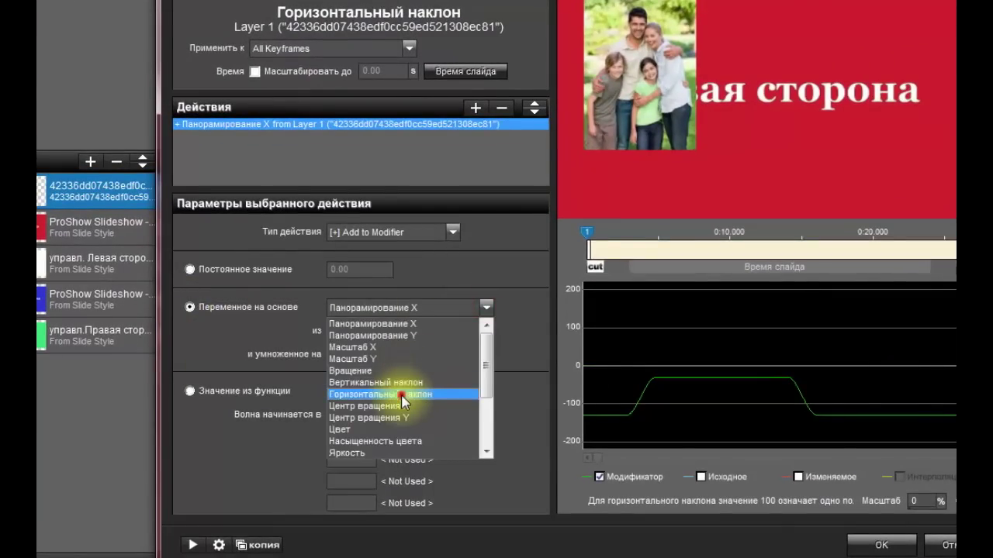
pyautogui.click(402, 394)
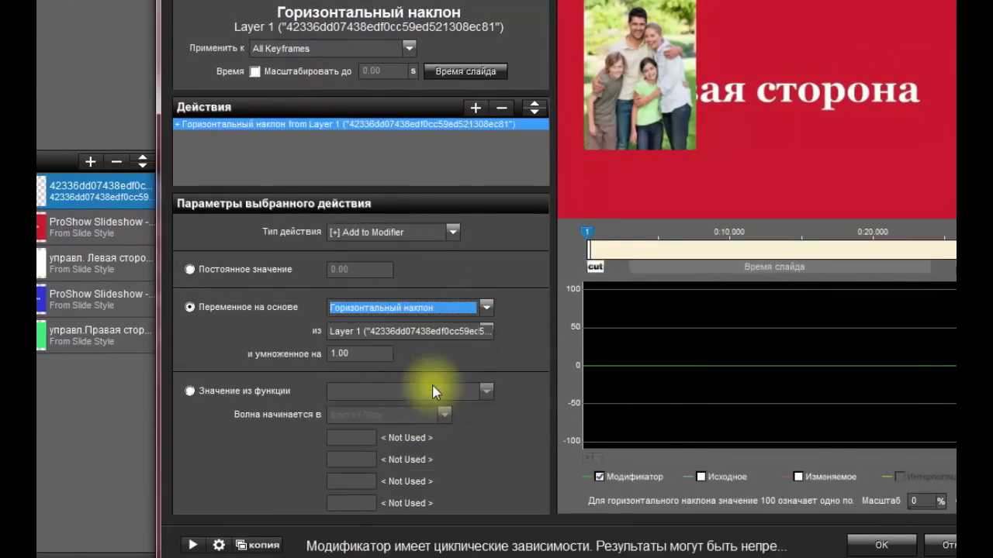
pyautogui.click(487, 331)
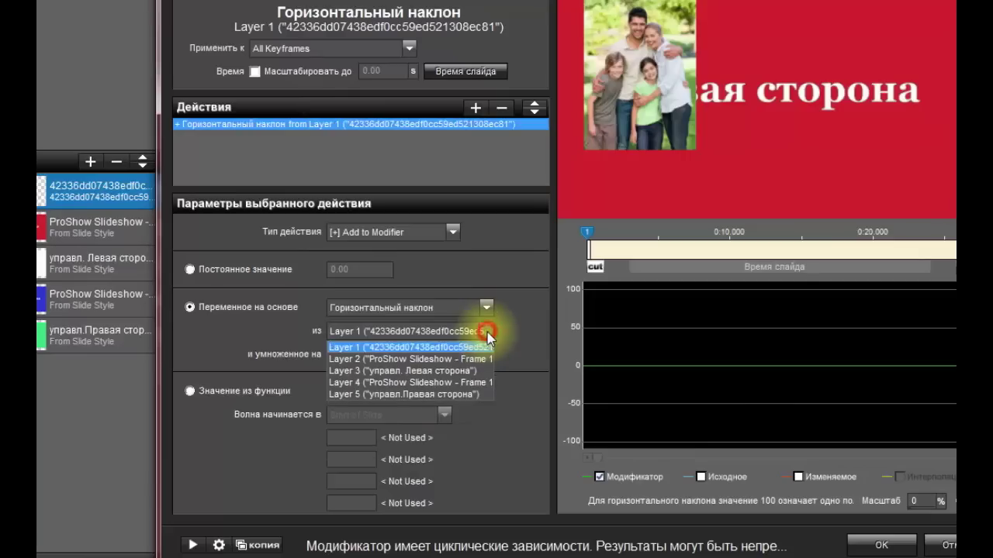
pyautogui.click(450, 371)
pyautogui.click(881, 545)
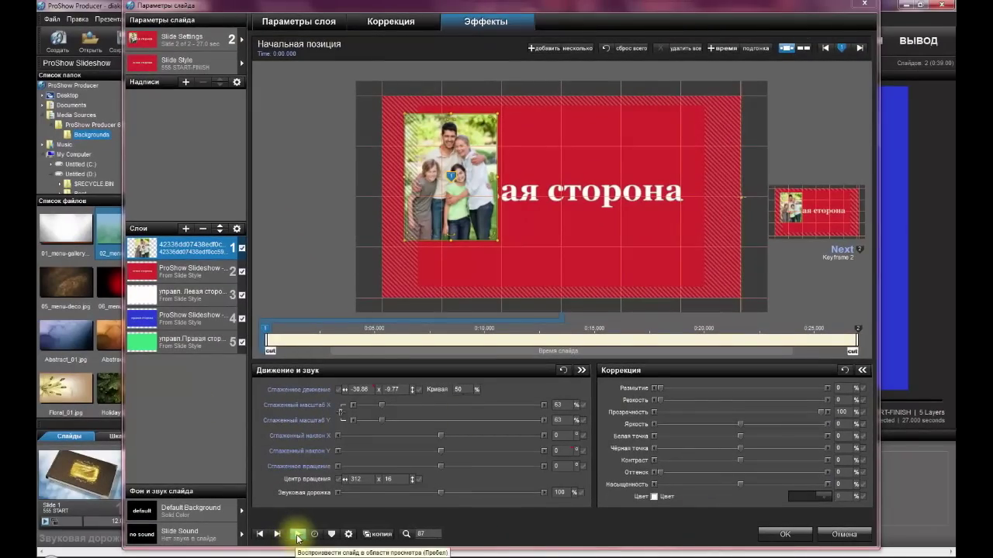
pyautogui.click(297, 535)
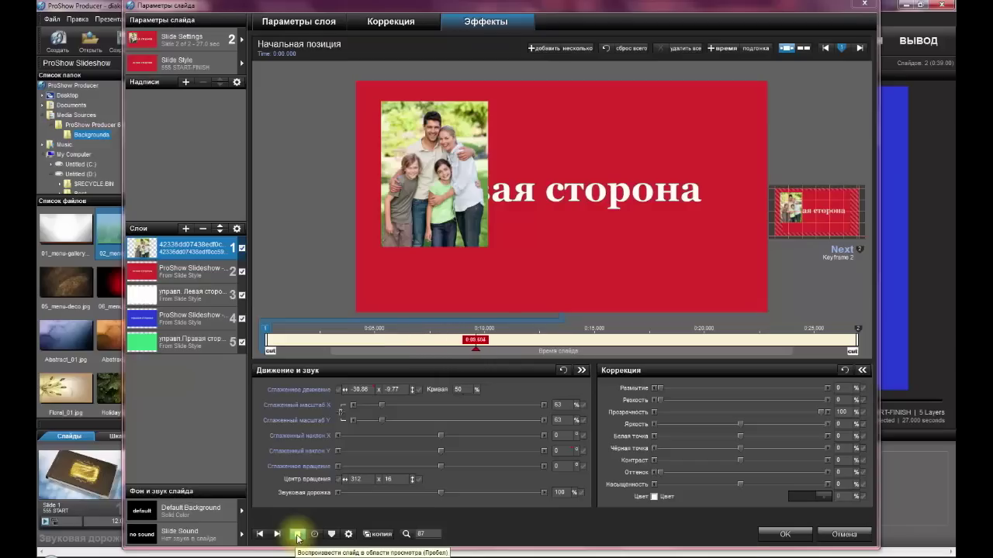
pyautogui.click(298, 535)
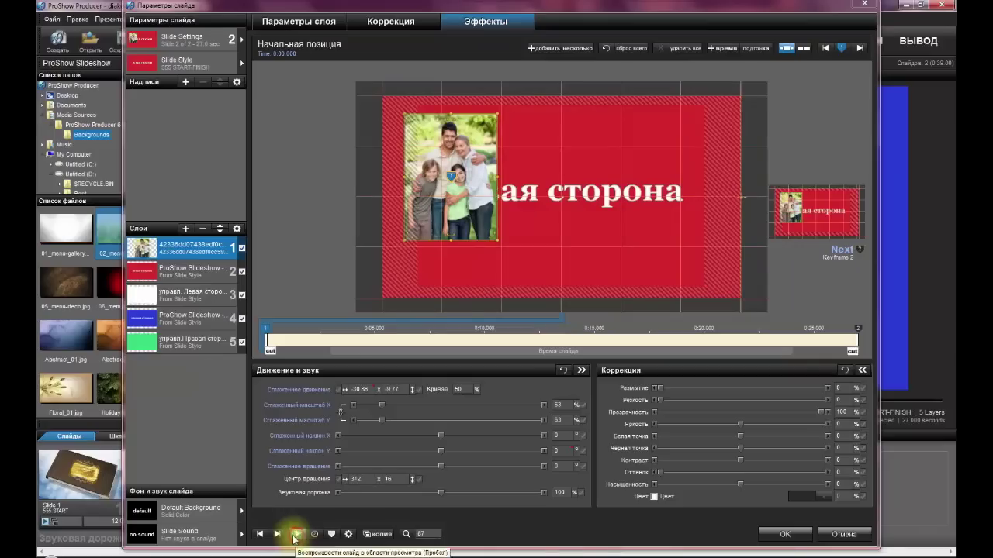
# Add the autumn photo of the woman in the red coat from the фотки folder as a new layer
pyautogui.click(185, 229)
pyautogui.click(208, 242)
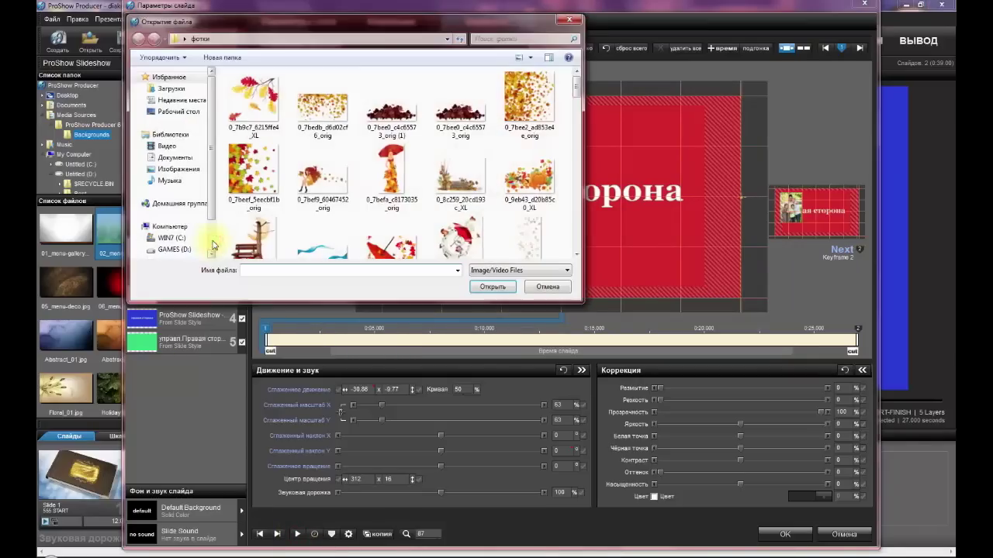
pyautogui.moveTo(576, 90); pyautogui.dragTo(580, 122)
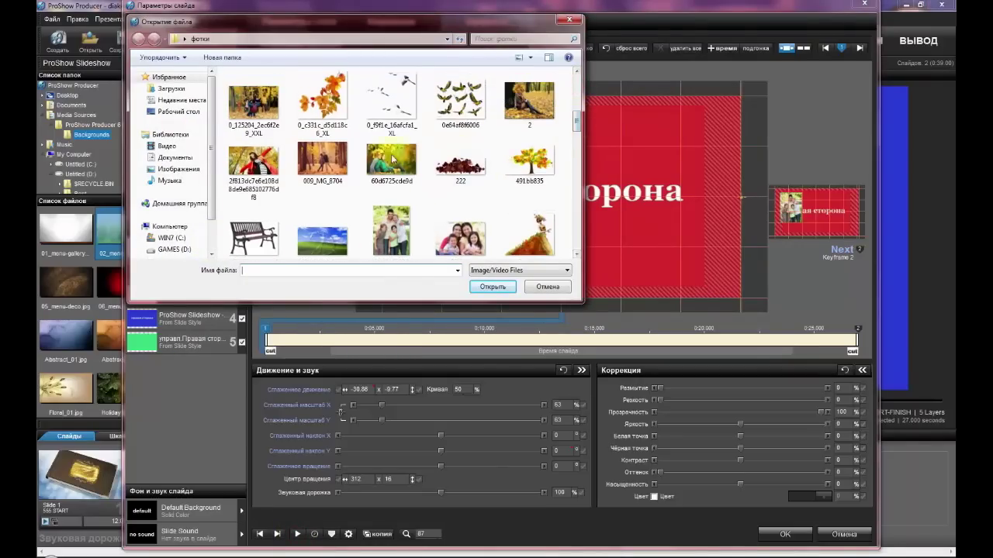
pyautogui.click(266, 159)
pyautogui.click(492, 286)
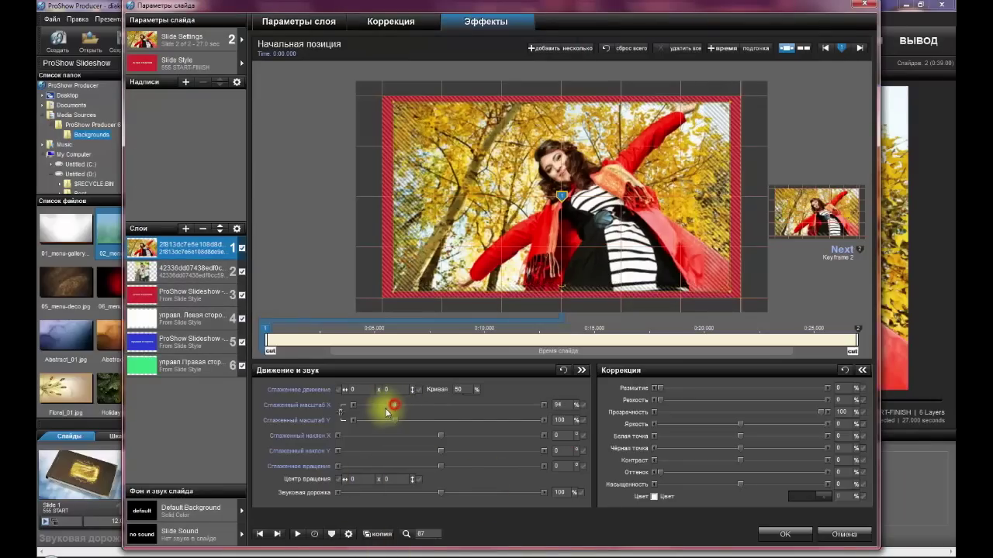
# Scale the autumn photo to 52%, move it to about 15.28 x 13.85, and copy these settings to the next keyframe
pyautogui.moveTo(383, 414); pyautogui.dragTo(381, 411)
pyautogui.moveTo(494, 255); pyautogui.dragTo(581, 249)
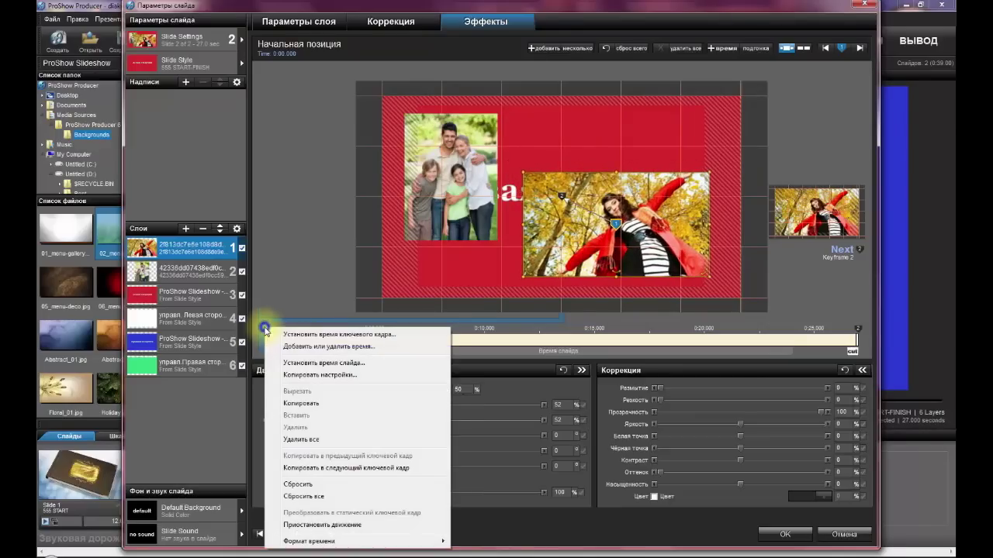
pyautogui.rightClick(263, 326)
pyautogui.click(363, 469)
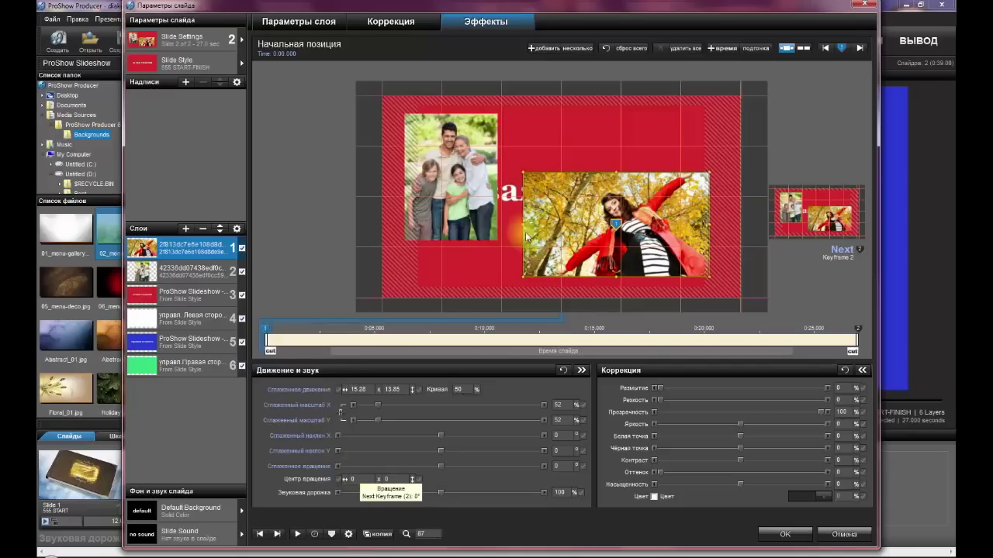
# Set the autumn photo's rotation centre to 67 x -26 and copy the settings to the next keyframe
pyautogui.click(355, 479)
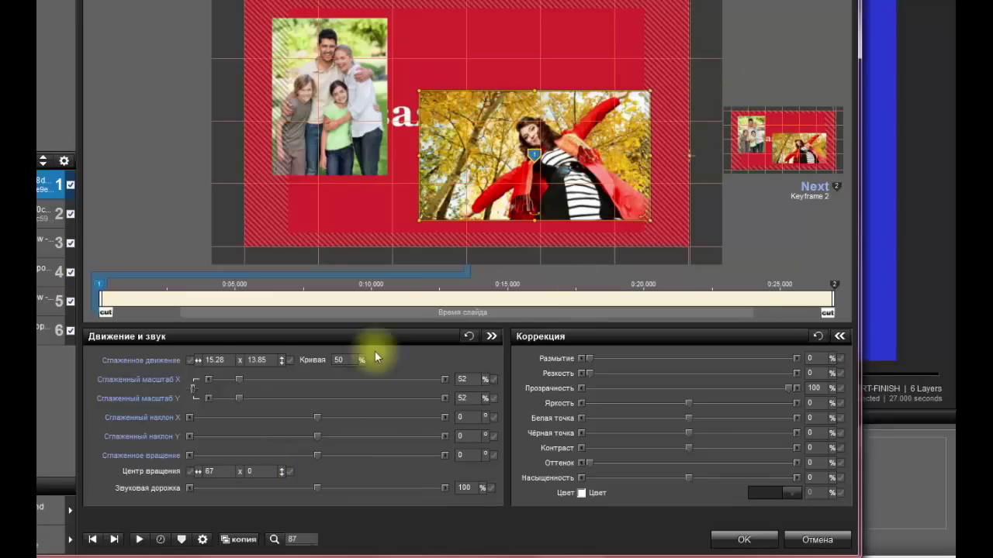
pyautogui.click(257, 471)
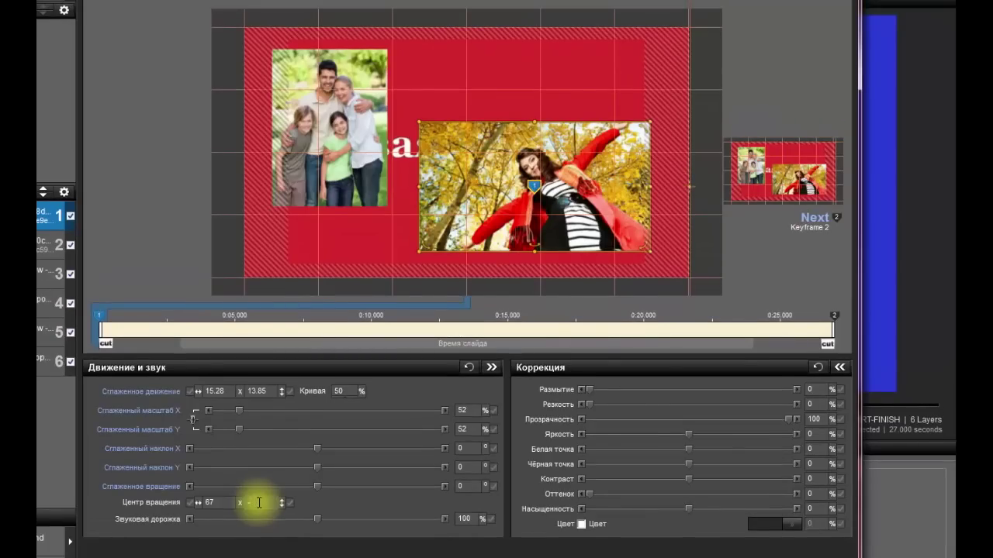
pyautogui.write('4')
pyautogui.write('6')
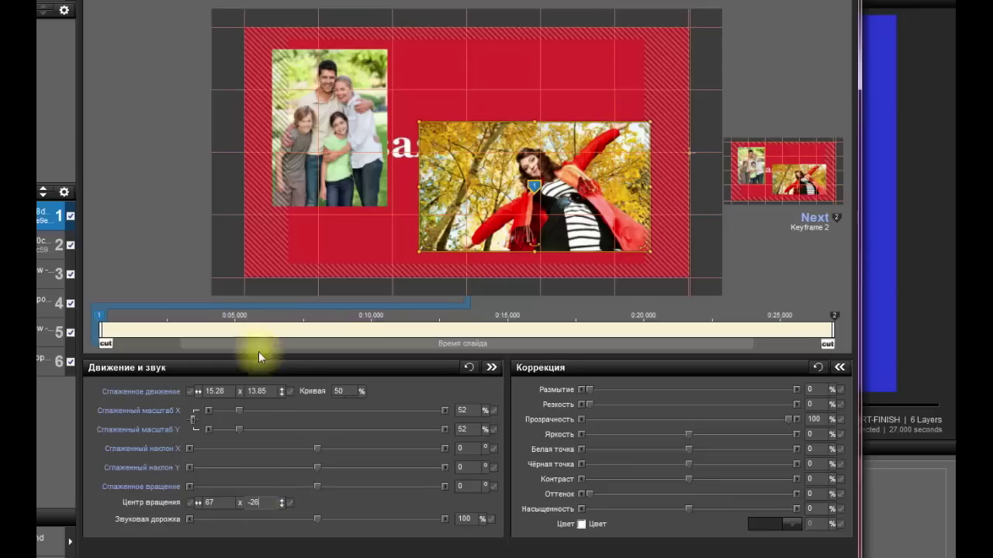
pyautogui.rightClick(97, 314)
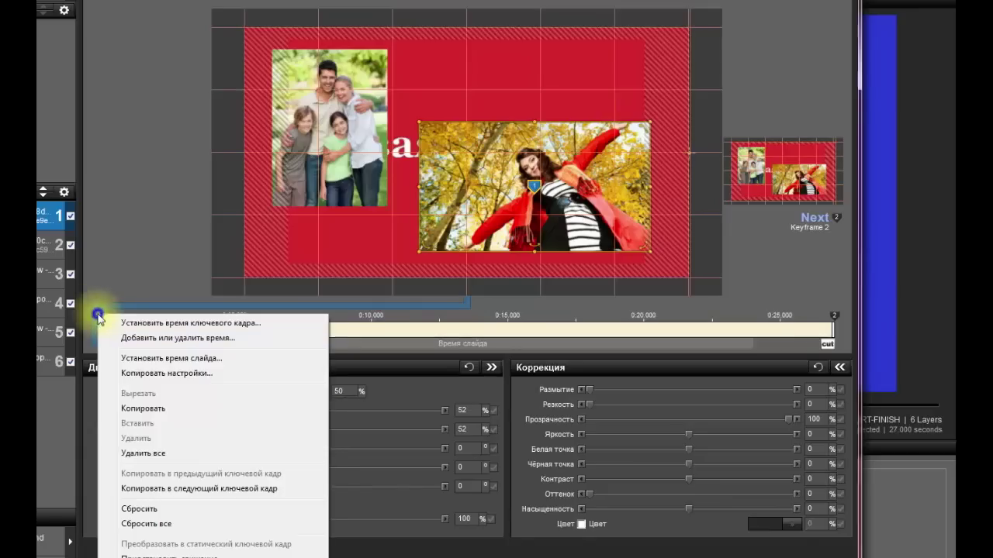
pyautogui.click(231, 490)
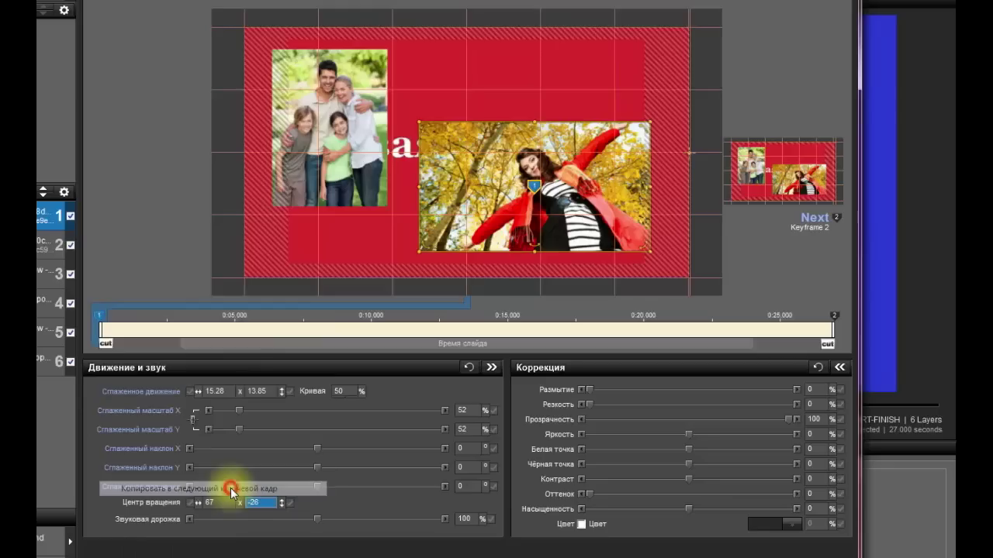
# Add a horizontal pan modifier to the autumn photo based on the X pan of Layer 4 ("управл. Левая сторона")
pyautogui.rightClick(217, 392)
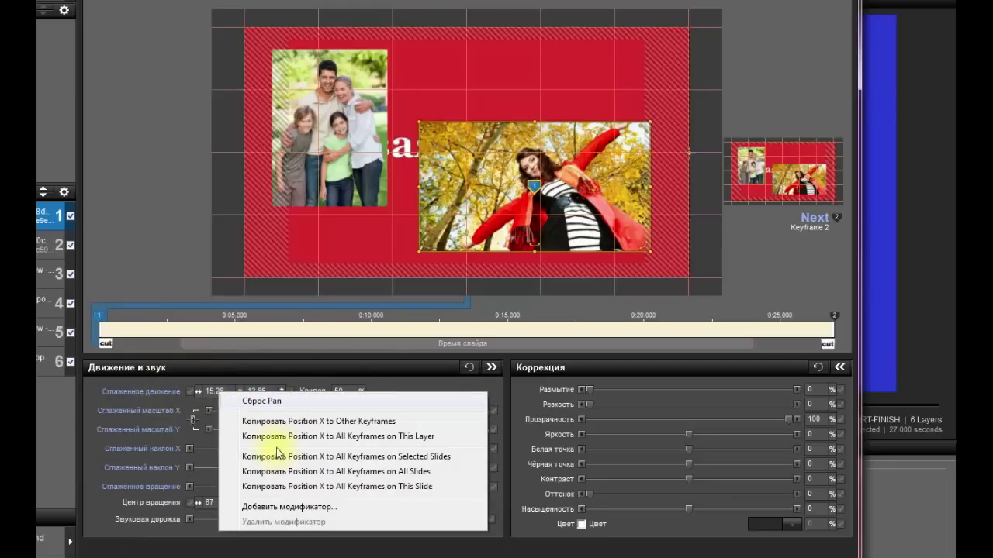
pyautogui.click(278, 508)
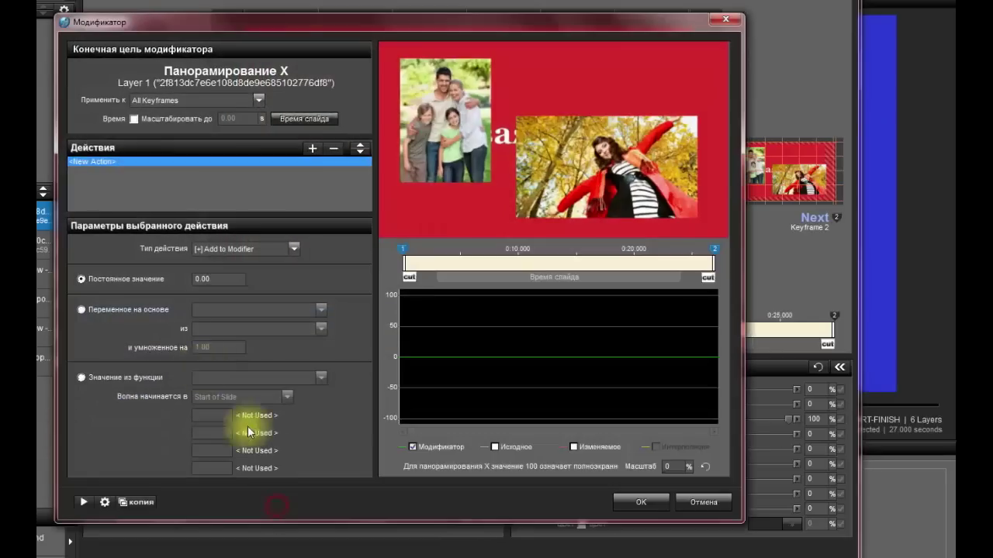
pyautogui.click(78, 310)
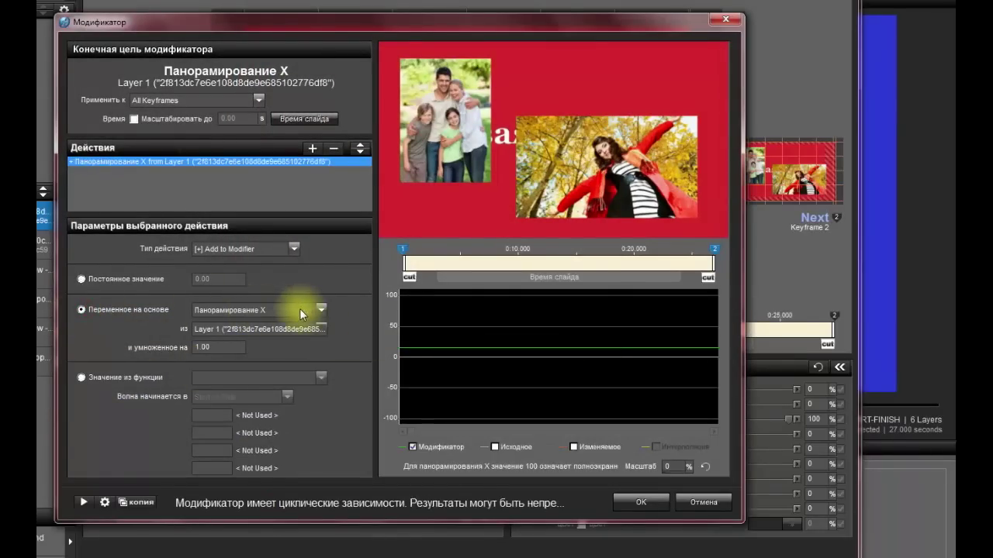
pyautogui.click(325, 329)
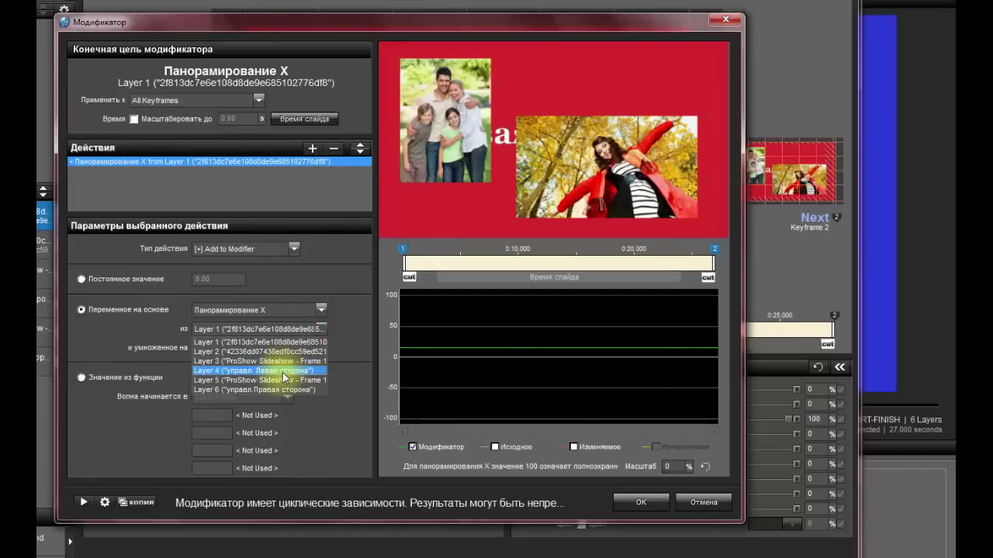
pyautogui.click(283, 378)
pyautogui.click(630, 502)
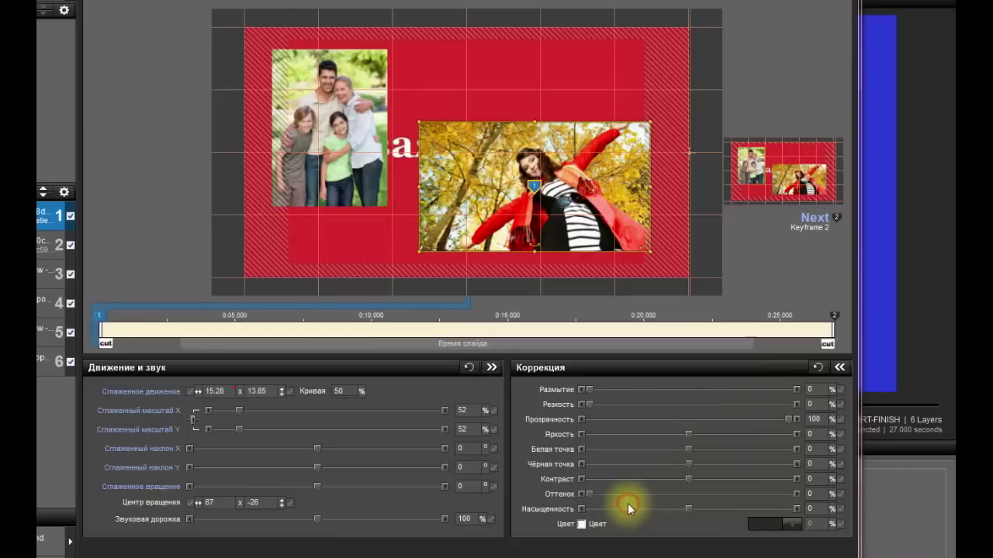
# Add a horizontal tilt modifier to the autumn photo based on the horizontal tilt of Layer 4 ("управл. Левая сторона")
pyautogui.rightClick(470, 468)
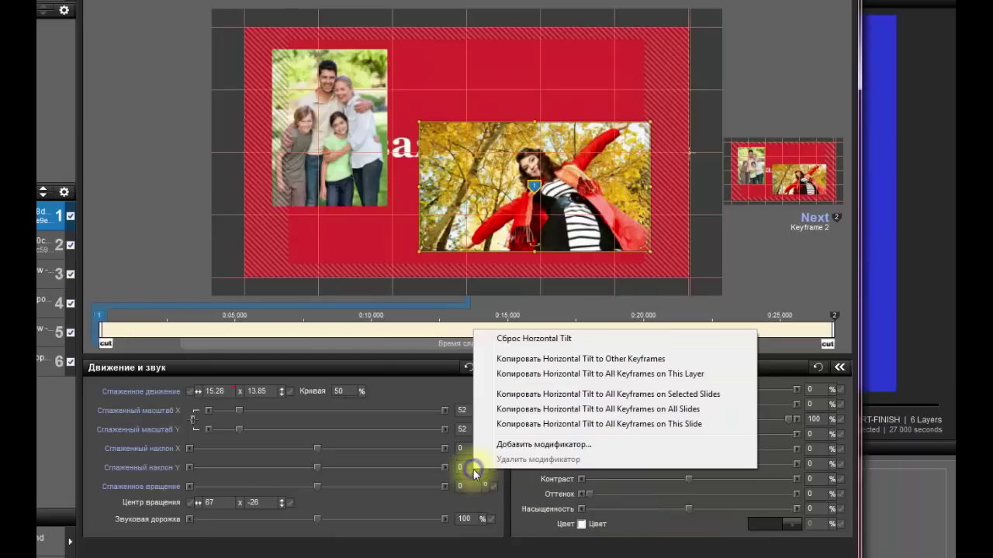
pyautogui.click(543, 445)
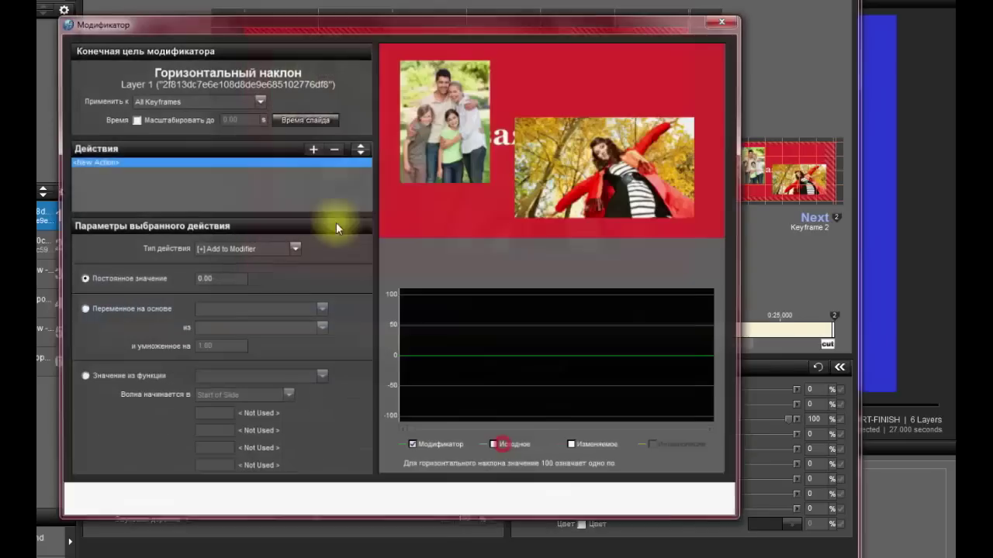
pyautogui.click(81, 310)
pyautogui.click(322, 310)
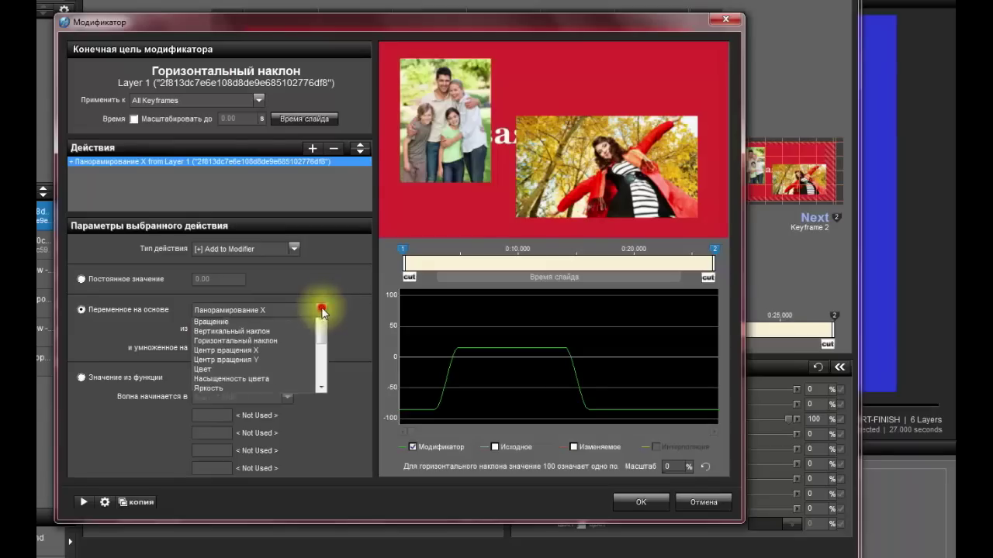
pyautogui.click(260, 383)
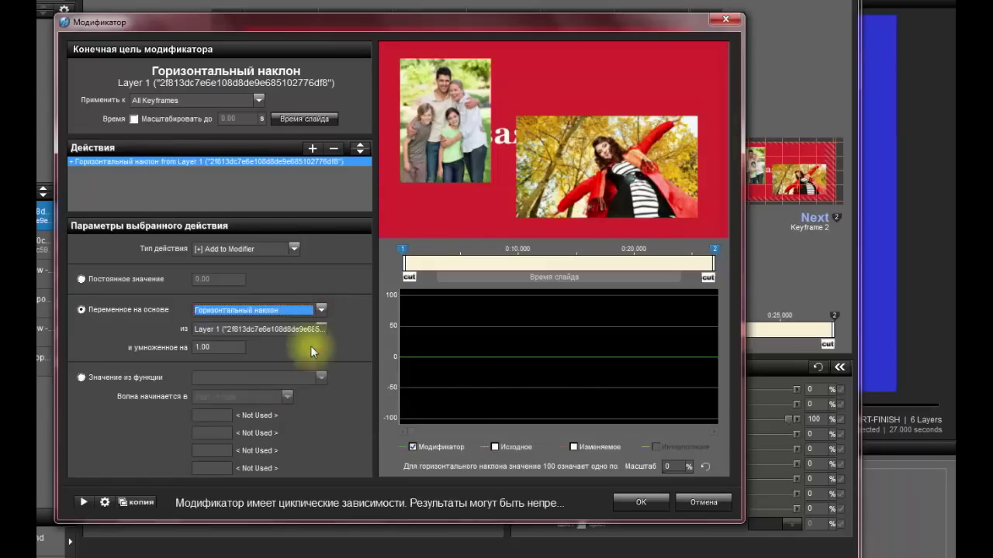
pyautogui.click(320, 329)
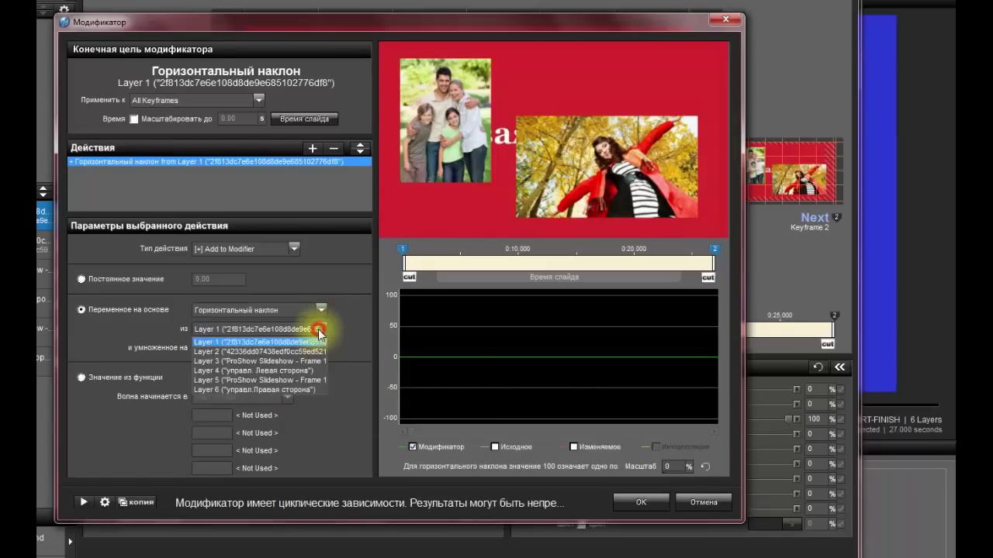
pyautogui.click(299, 376)
pyautogui.click(642, 503)
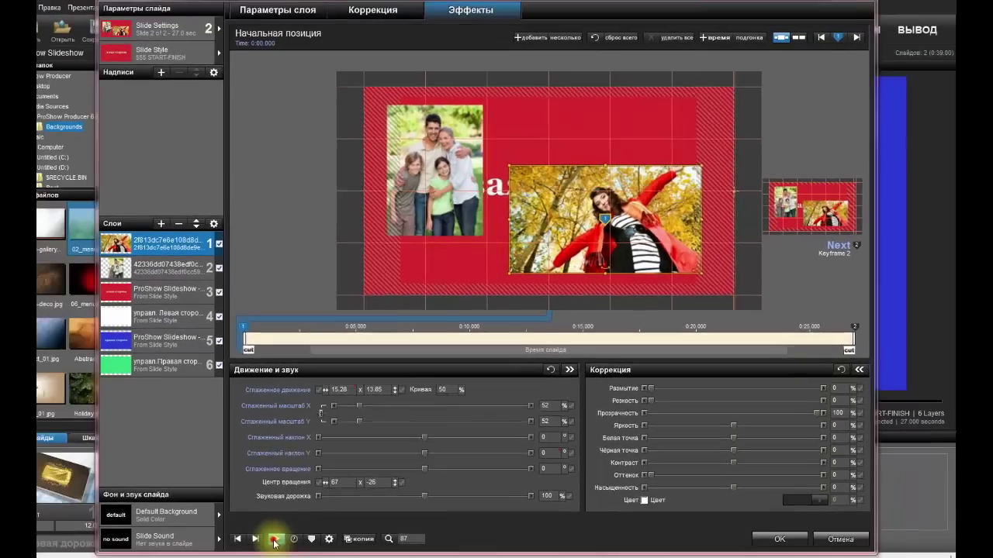
# Preview the slide to check that both photos follow the turning left page, and stop playback
pyautogui.click(296, 534)
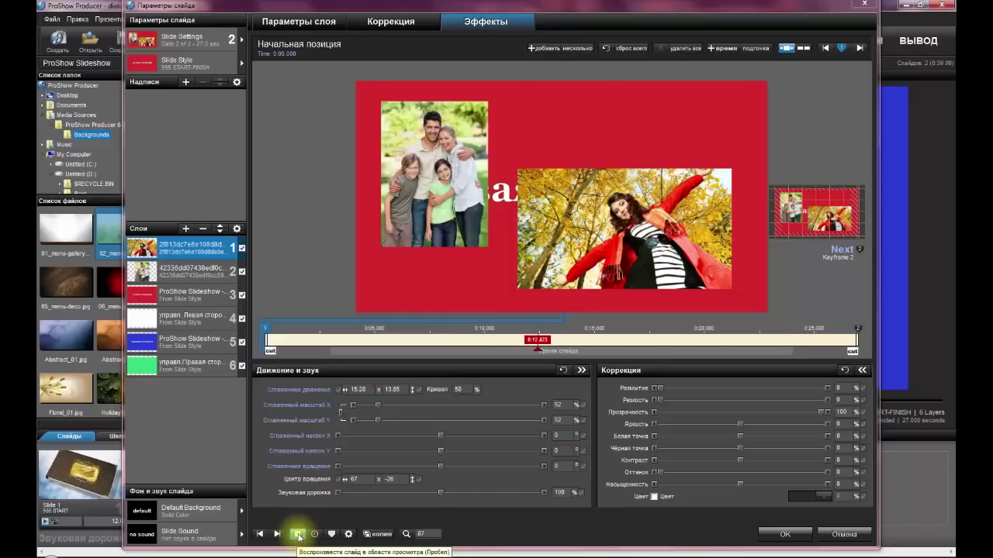
pyautogui.click(298, 535)
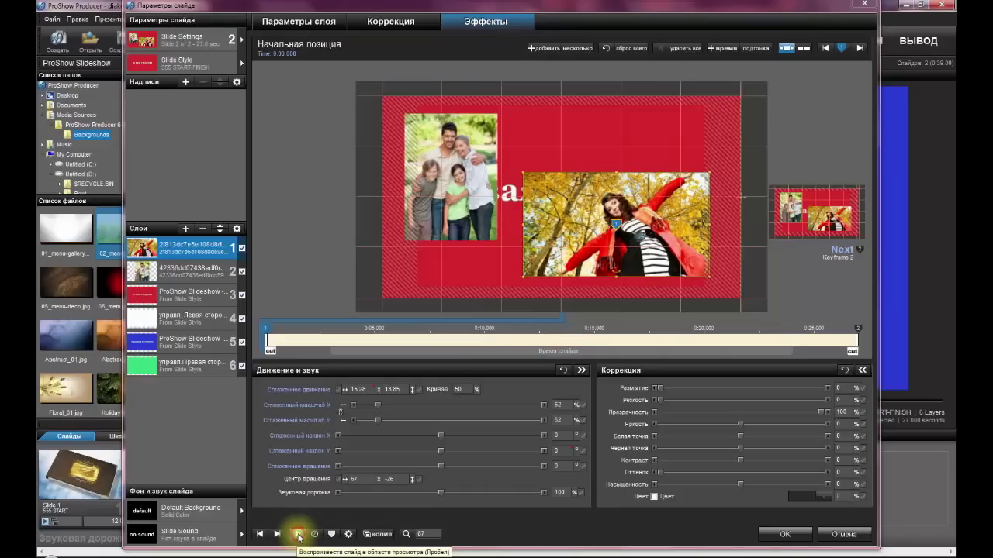
pyautogui.click(392, 246)
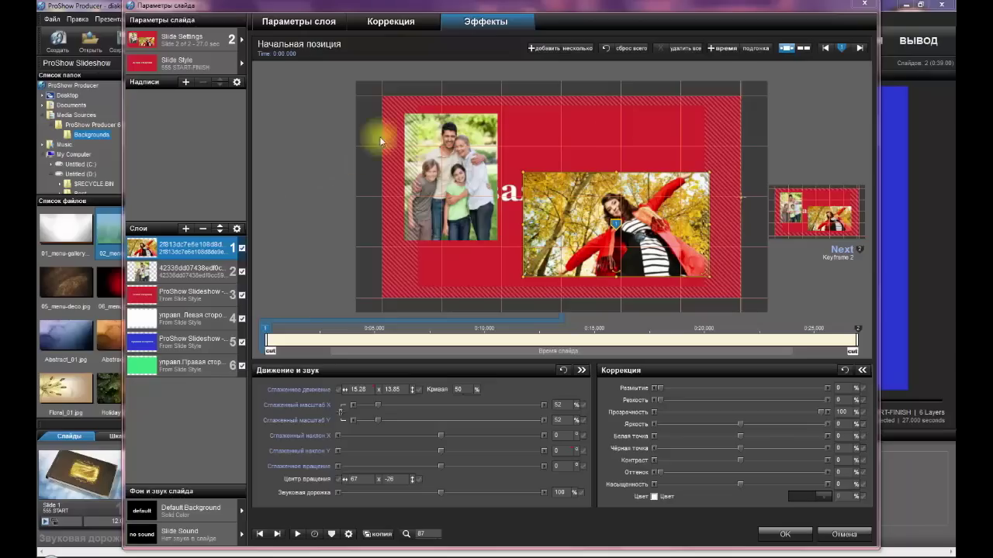
# Hide the red left page layer and the two photo layers above it
pyautogui.click(242, 295)
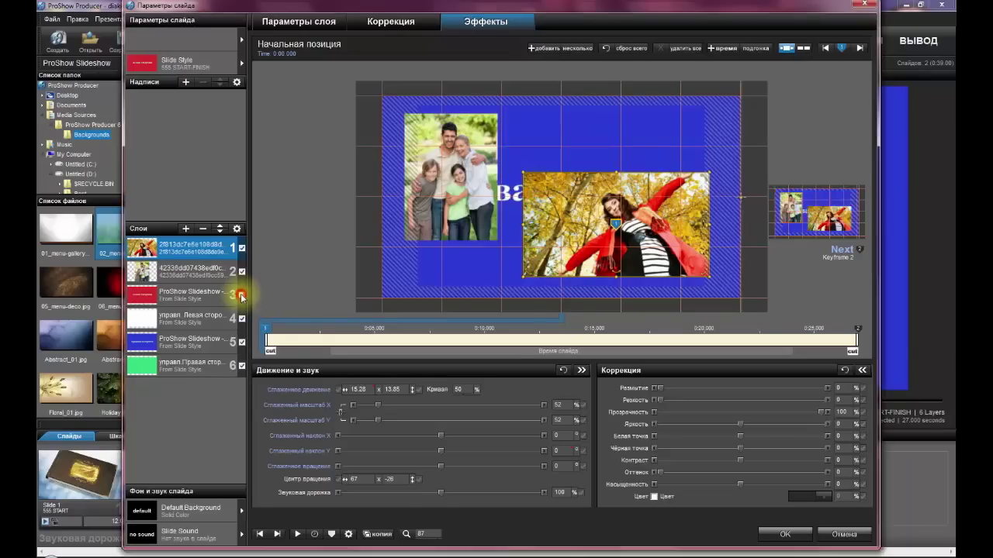
pyautogui.click(242, 271)
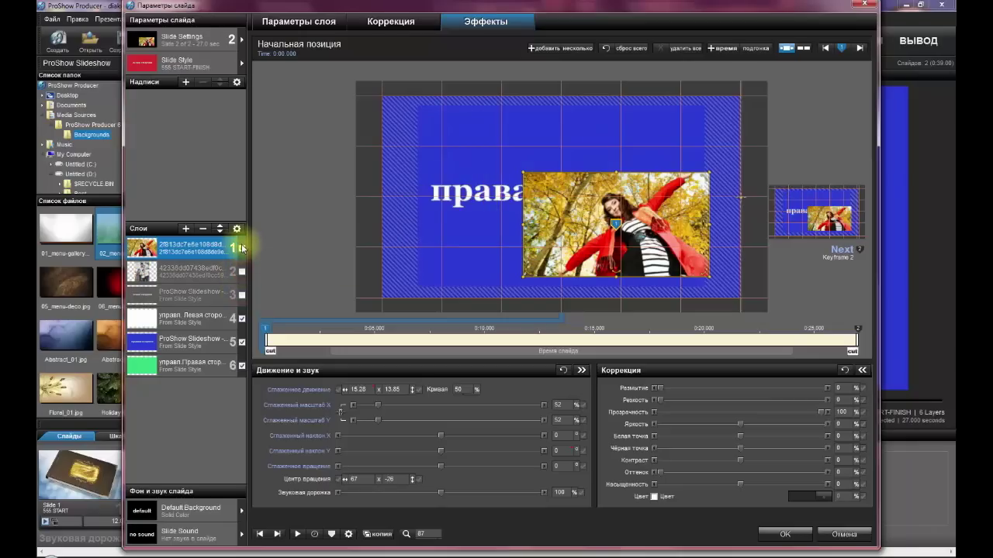
pyautogui.click(242, 249)
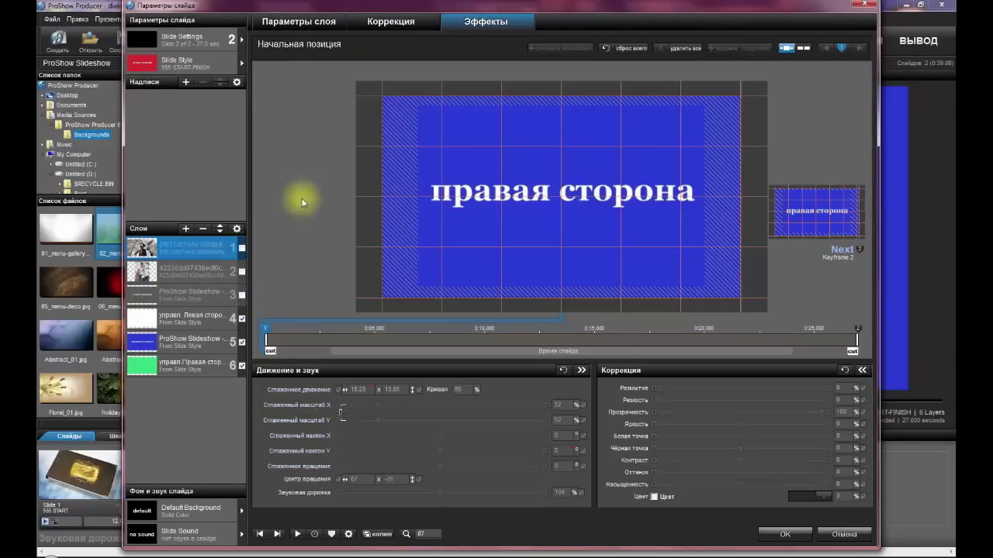
# Add the photo of the blonde woman with autumn leaves from the фотки folder above the blue right page layer
pyautogui.click(175, 346)
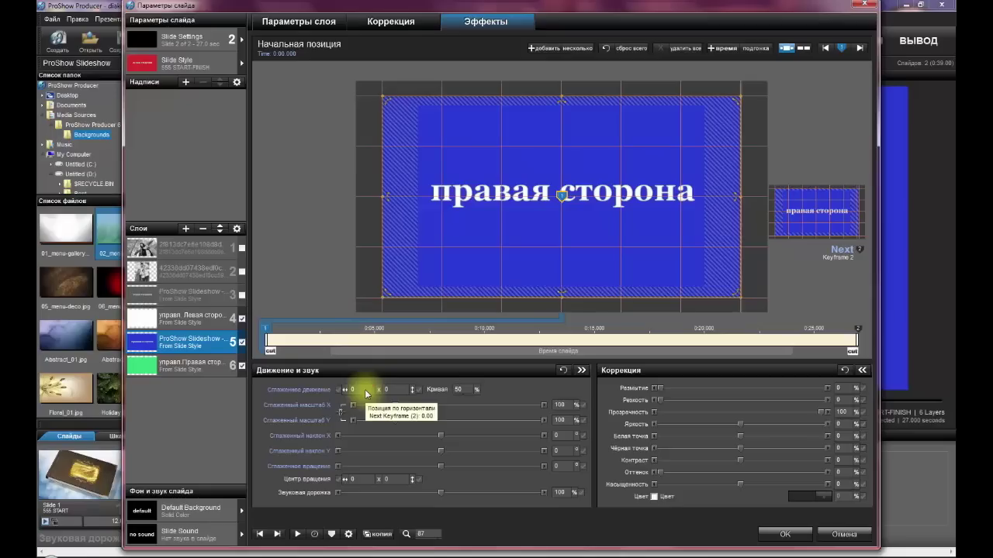
pyautogui.click(186, 229)
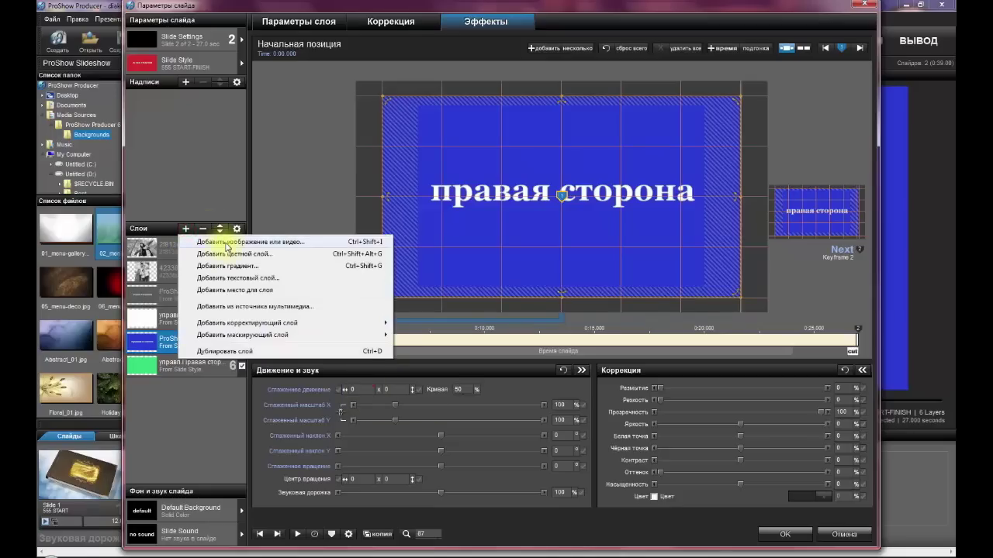
pyautogui.click(228, 245)
pyautogui.moveTo(578, 94); pyautogui.dragTo(580, 195)
pyautogui.click(512, 244)
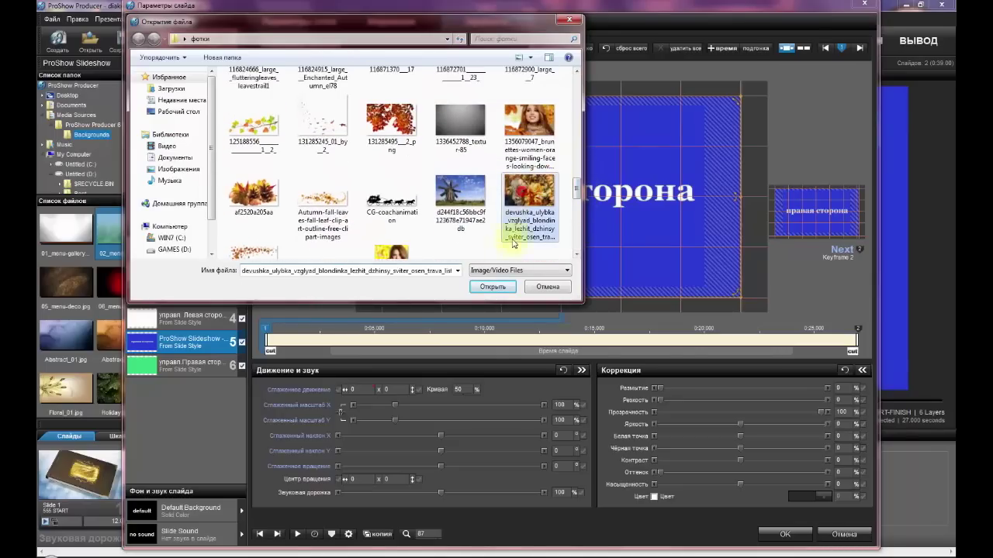
pyautogui.click(492, 287)
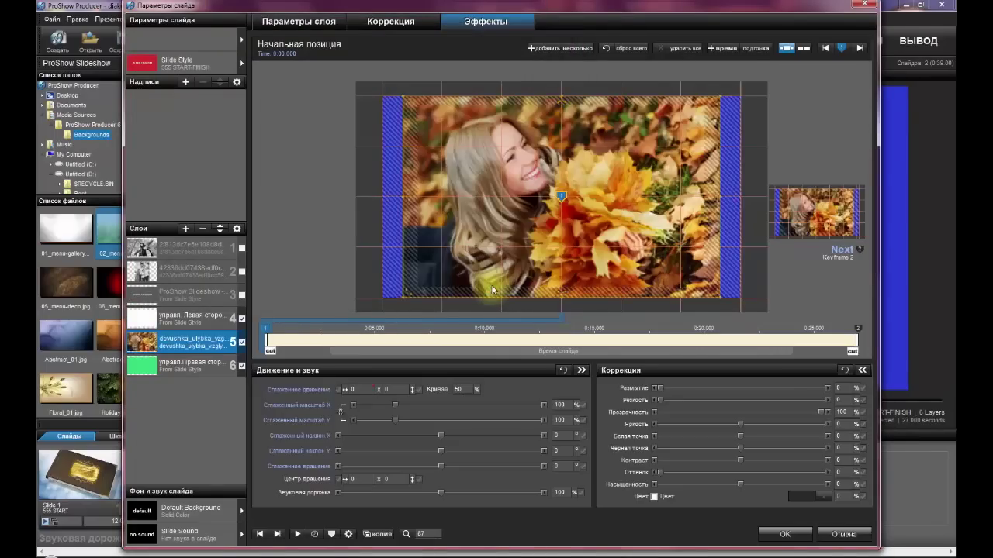
# Scale the blonde woman's photo to 56%, move it to about -16.81 x -13.85, and copy these settings to the next keyframe
pyautogui.moveTo(392, 406); pyautogui.dragTo(380, 409)
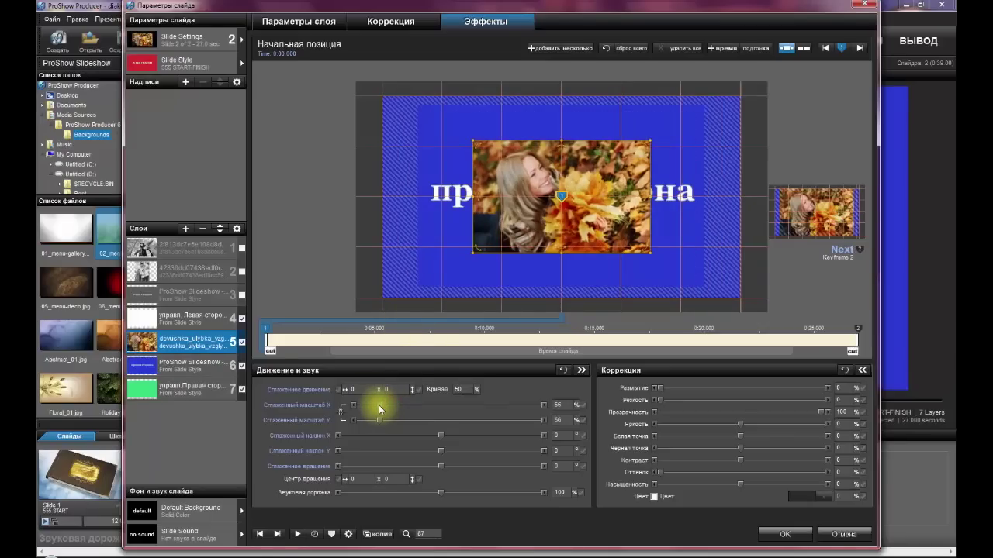
pyautogui.moveTo(551, 210); pyautogui.dragTo(492, 182)
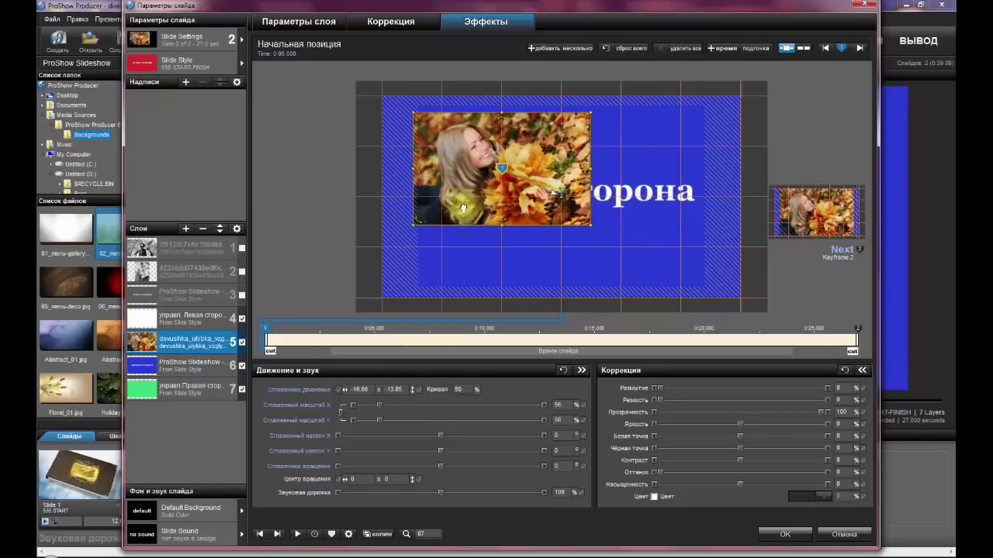
pyautogui.rightClick(265, 330)
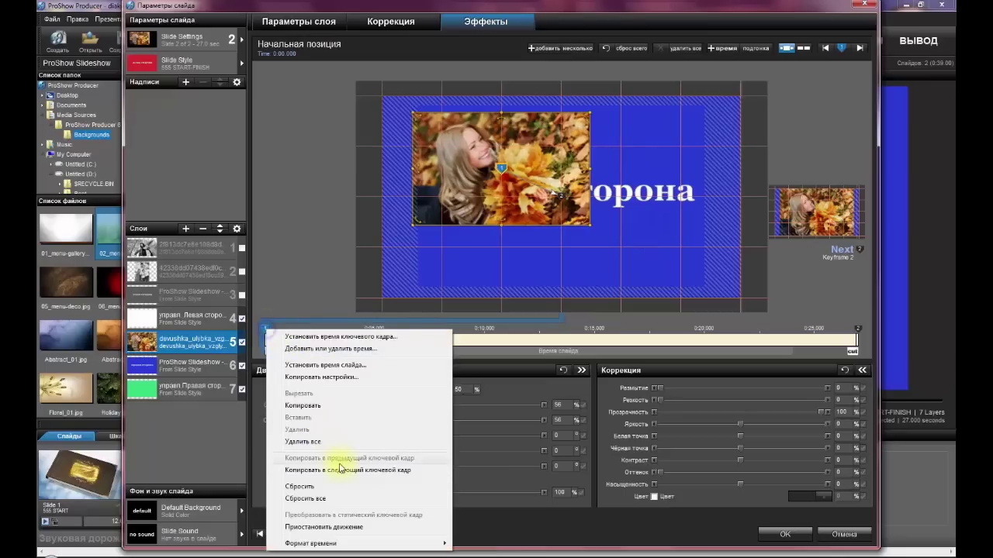
pyautogui.click(342, 471)
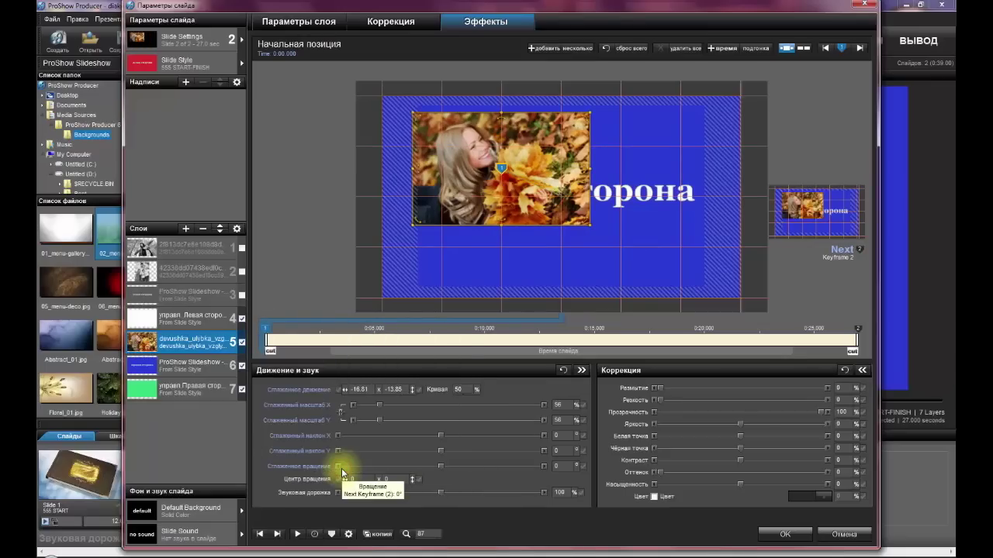
# Add a horizontal pan modifier to the blonde woman's photo based on the X pan of Layer 7 ("управл.Правая сторона")
pyautogui.rightClick(363, 390)
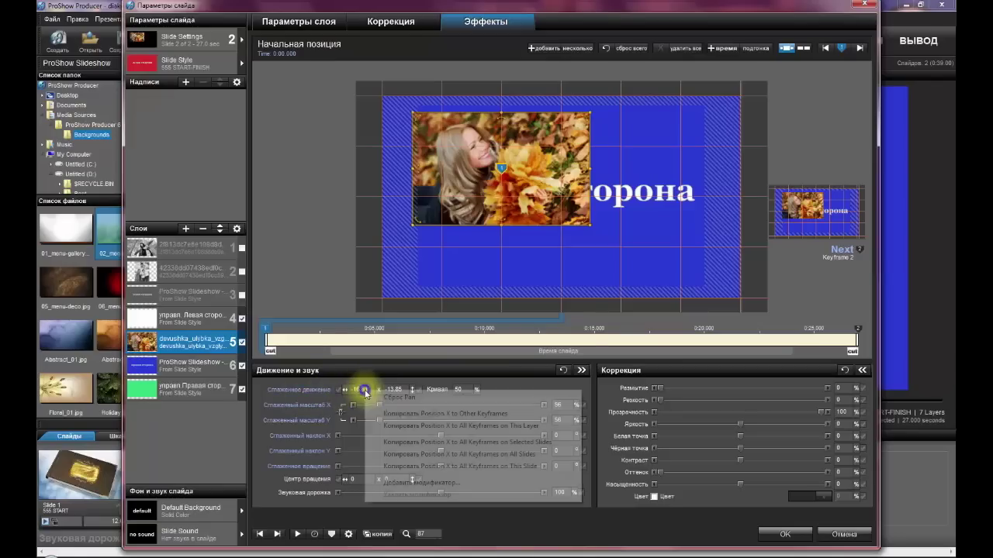
pyautogui.click(388, 484)
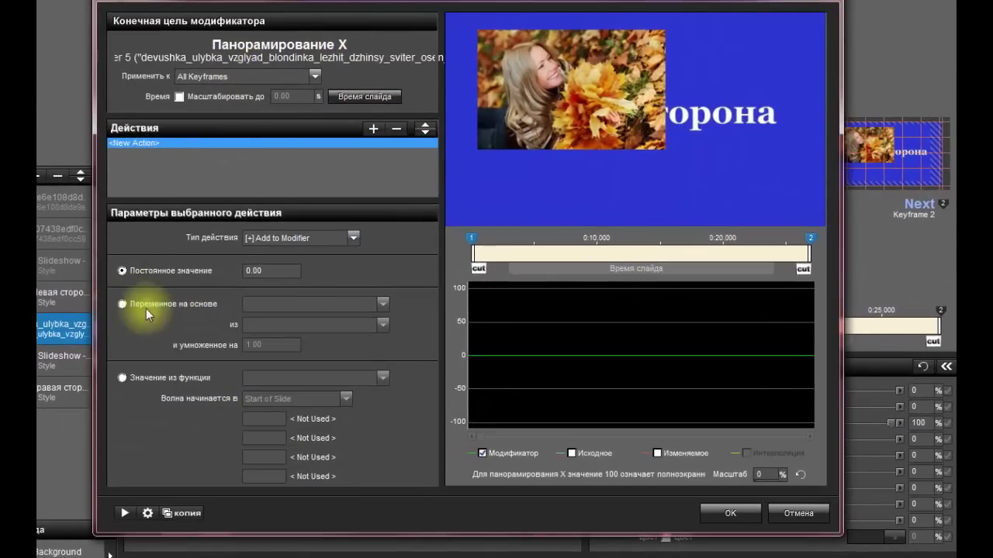
pyautogui.click(121, 305)
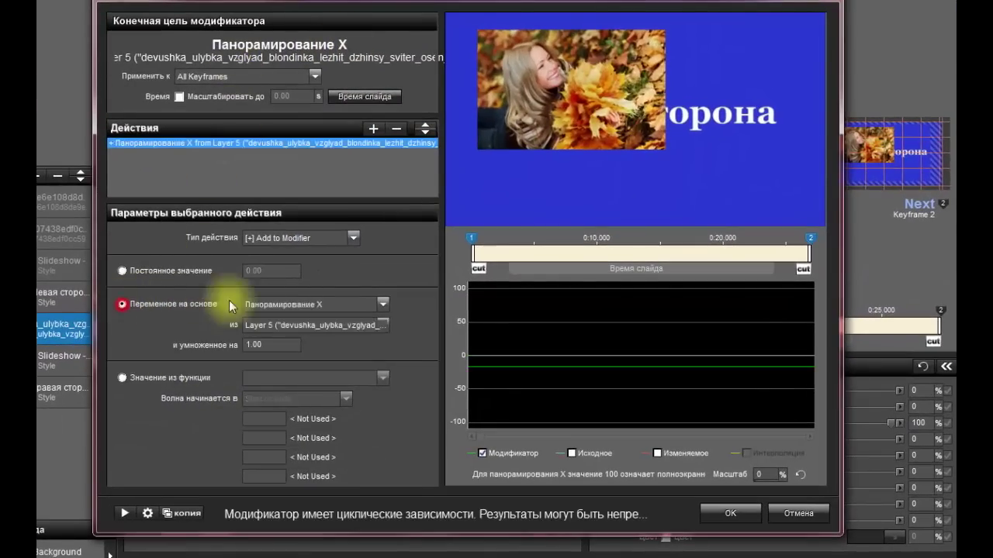
pyautogui.click(383, 324)
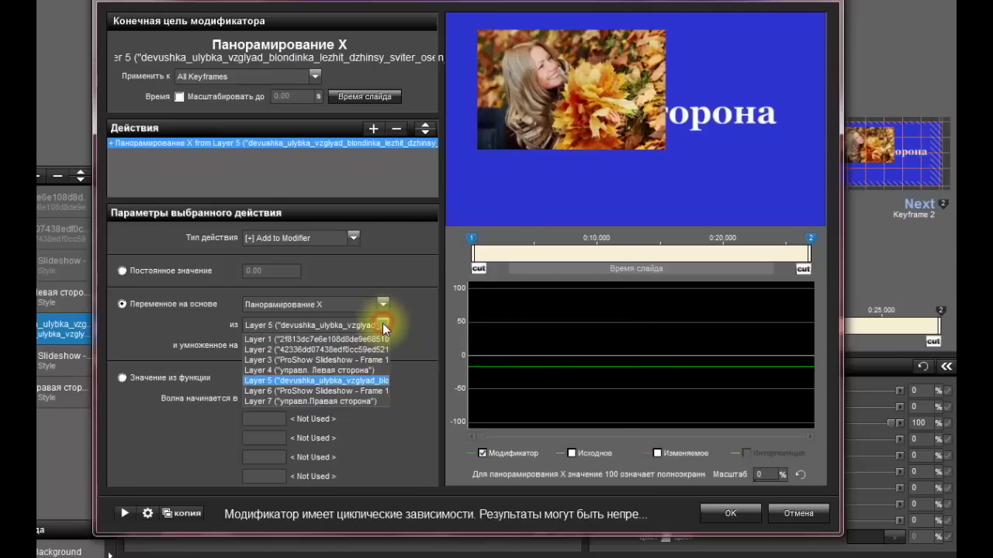
pyautogui.click(353, 401)
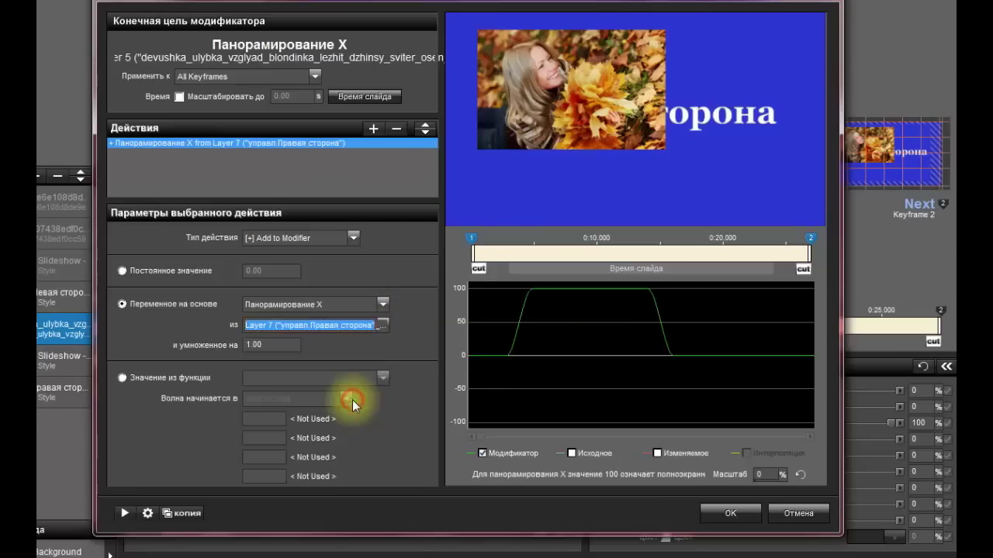
pyautogui.click(704, 513)
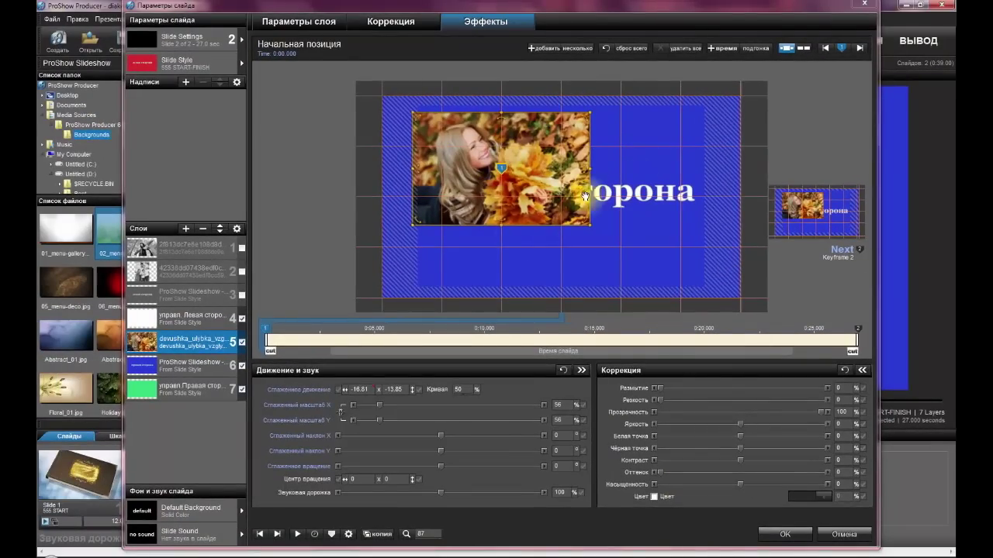
# Add the image 2954865_large from the фотки folder as a new layer above the blonde woman's photo
pyautogui.click(186, 230)
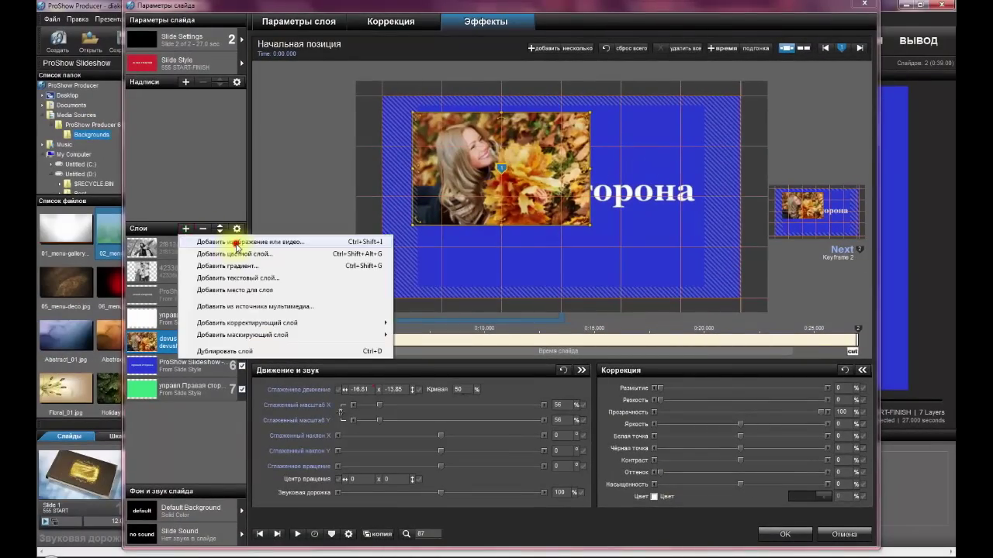
pyautogui.click(236, 244)
pyautogui.moveTo(577, 86); pyautogui.dragTo(578, 145)
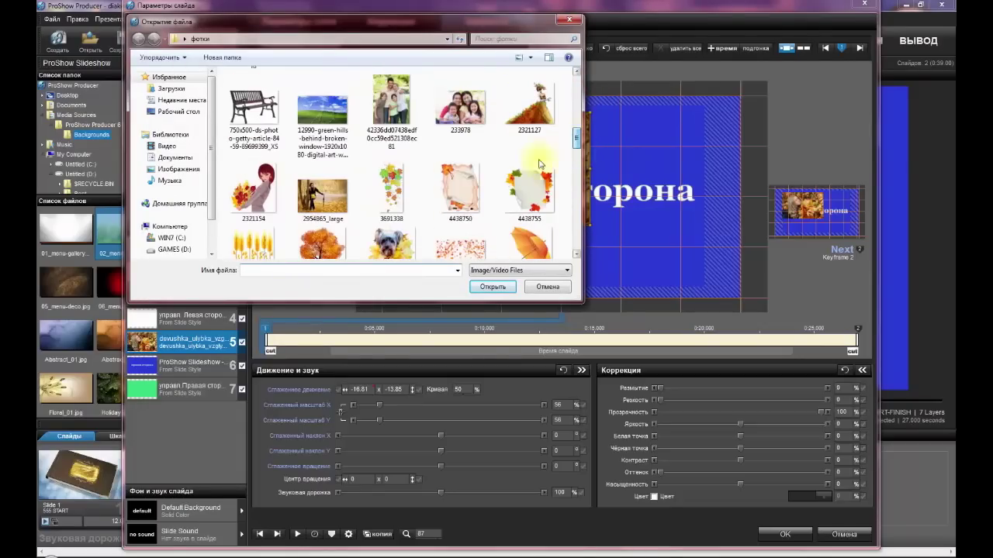
pyautogui.click(322, 194)
pyautogui.click(491, 287)
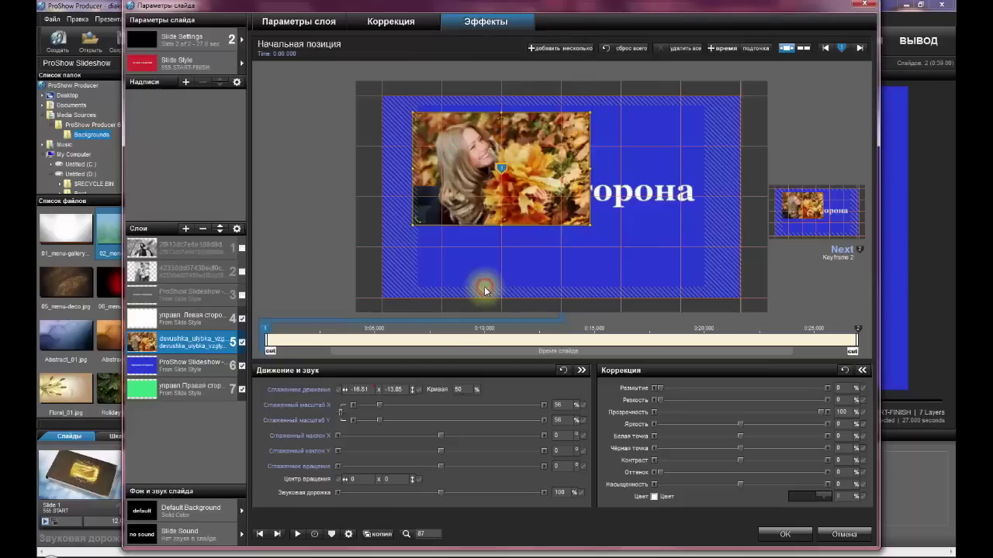
# Scale the 2954865_large photo to 69% and move it to about 39.89 x 11.41, right of the blonde woman's photo
pyautogui.moveTo(397, 409); pyautogui.dragTo(388, 408)
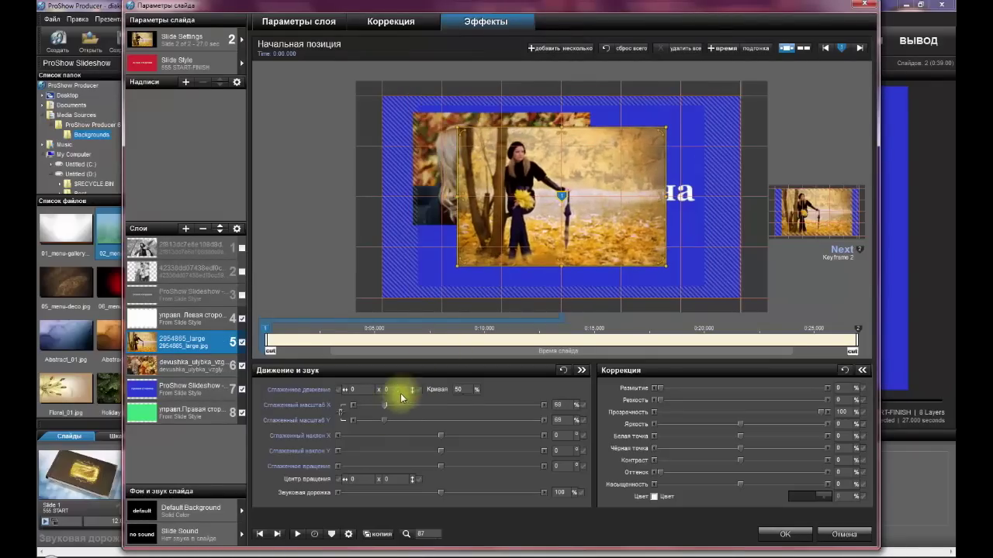
pyautogui.moveTo(554, 229); pyautogui.dragTo(678, 263)
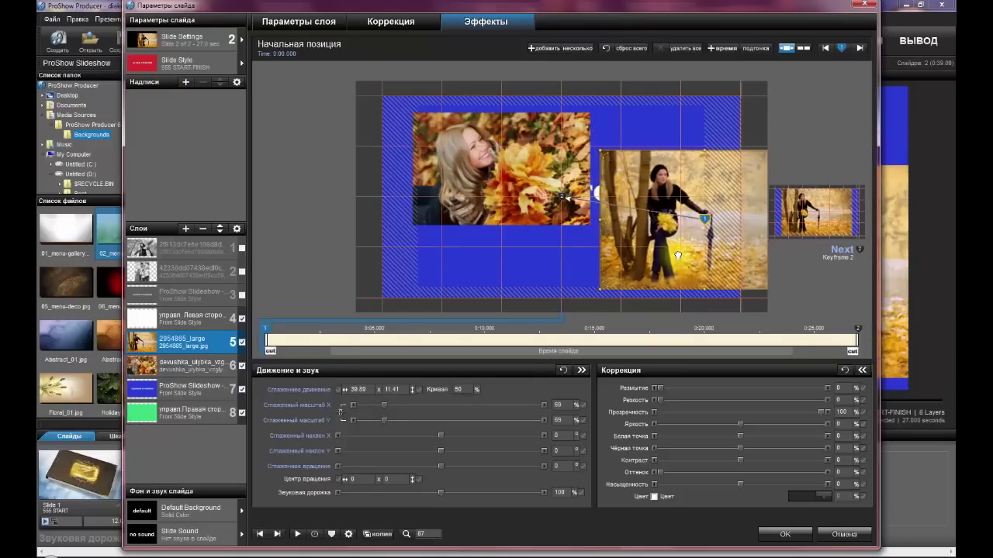
# Crop the 2954865_large photo to a vertical frame around the standing woman, the tree trunk and the umbrella
pyautogui.click(391, 21)
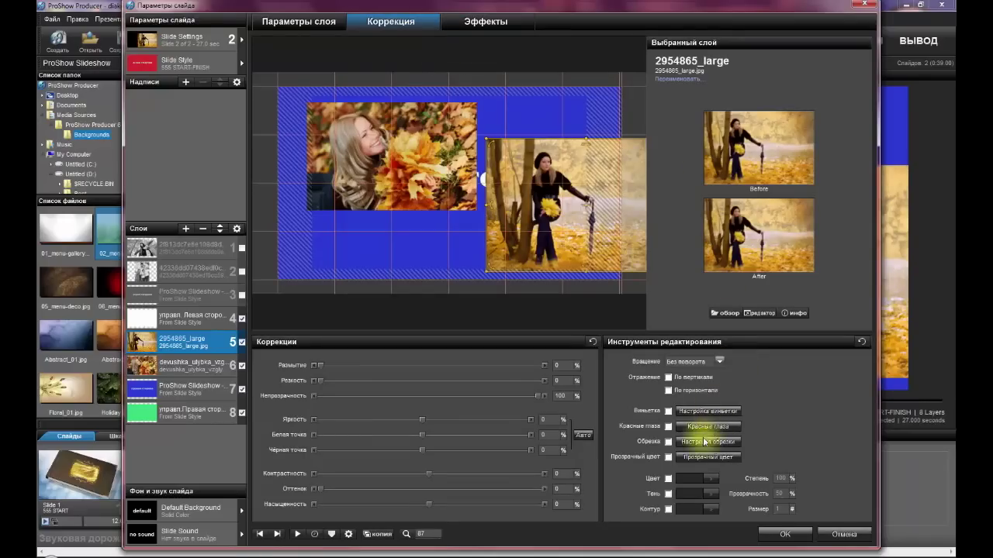
pyautogui.click(687, 441)
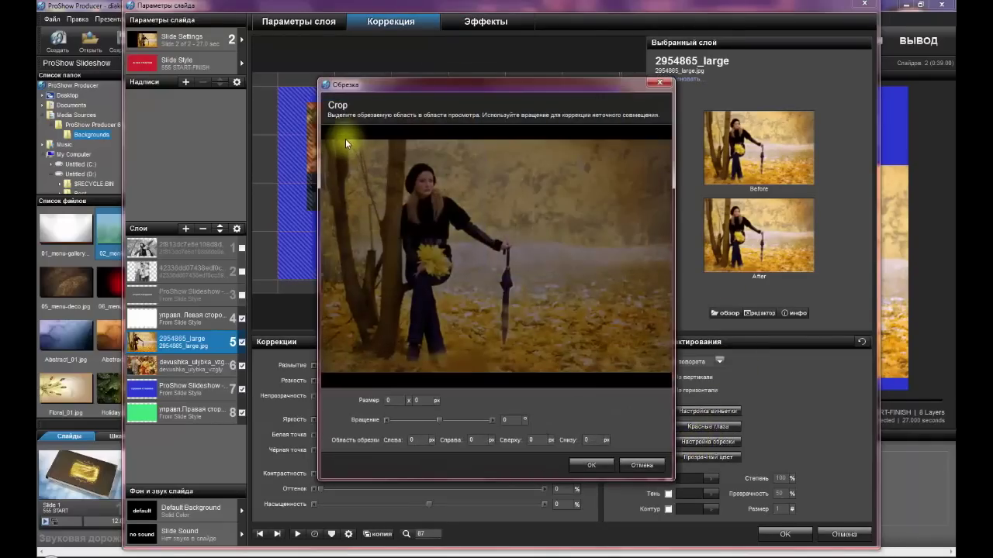
pyautogui.moveTo(342, 141); pyautogui.dragTo(527, 373)
pyautogui.click(590, 464)
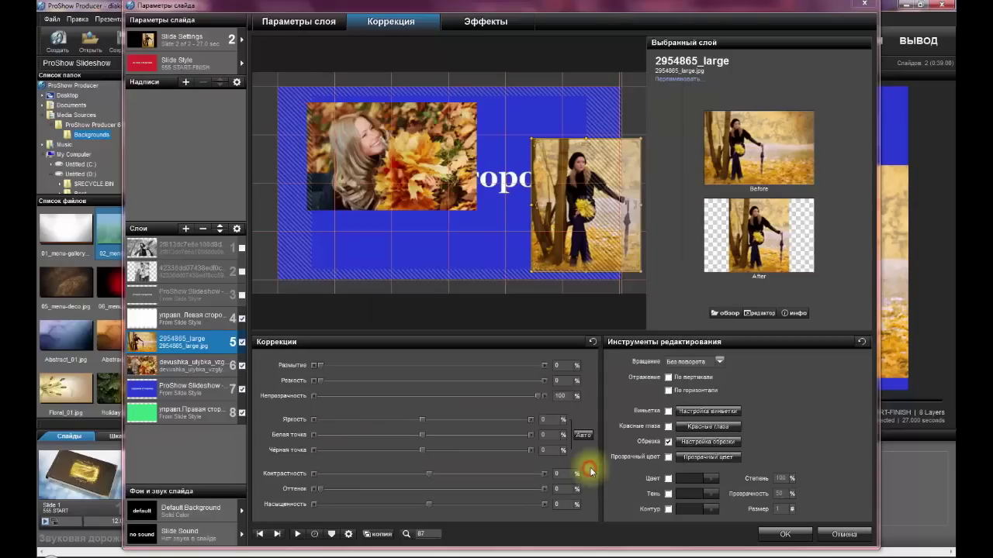
# Move the cropped 2954865_large photo to about 29.19 x 9.13 and copy its settings to the next keyframe
pyautogui.moveTo(573, 270); pyautogui.dragTo(536, 267)
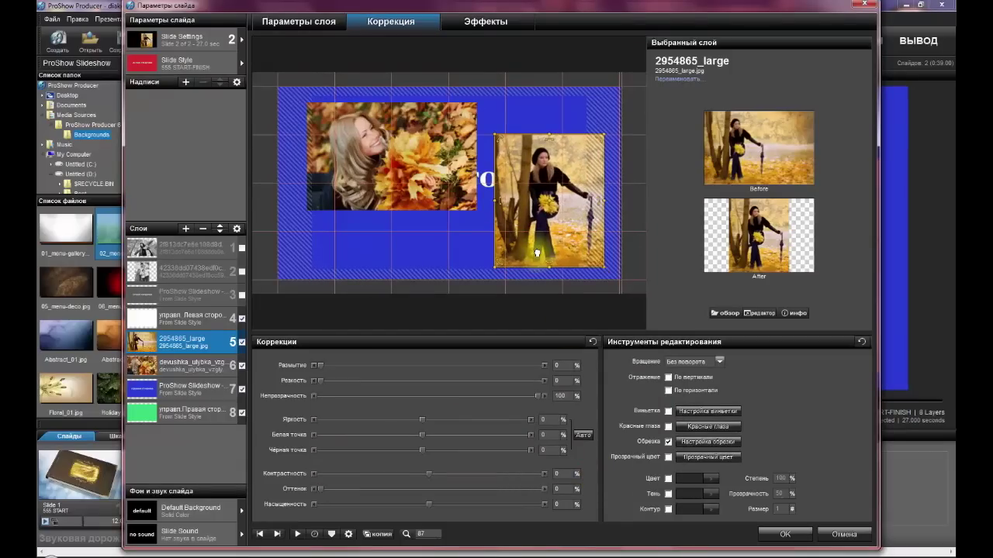
pyautogui.click(485, 20)
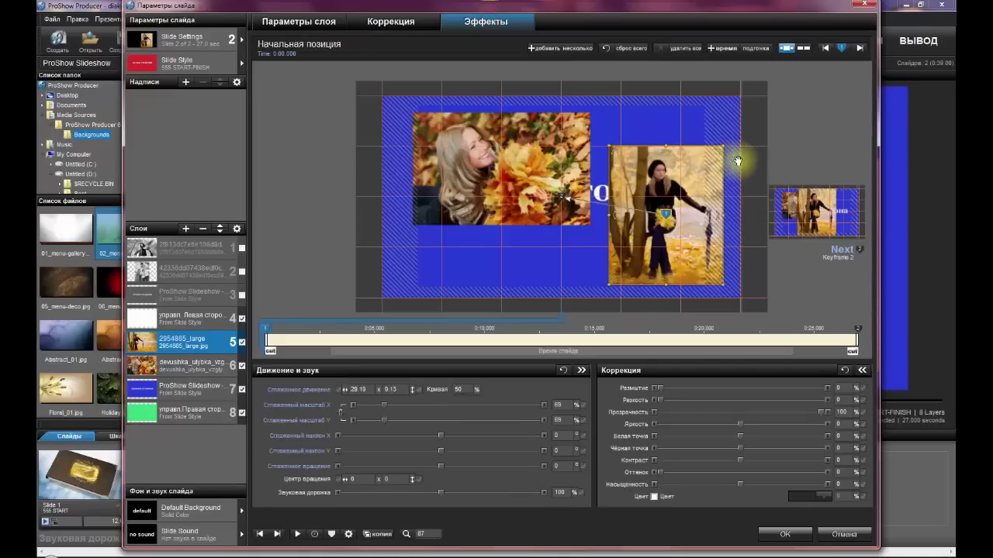
pyautogui.rightClick(266, 329)
pyautogui.click(356, 469)
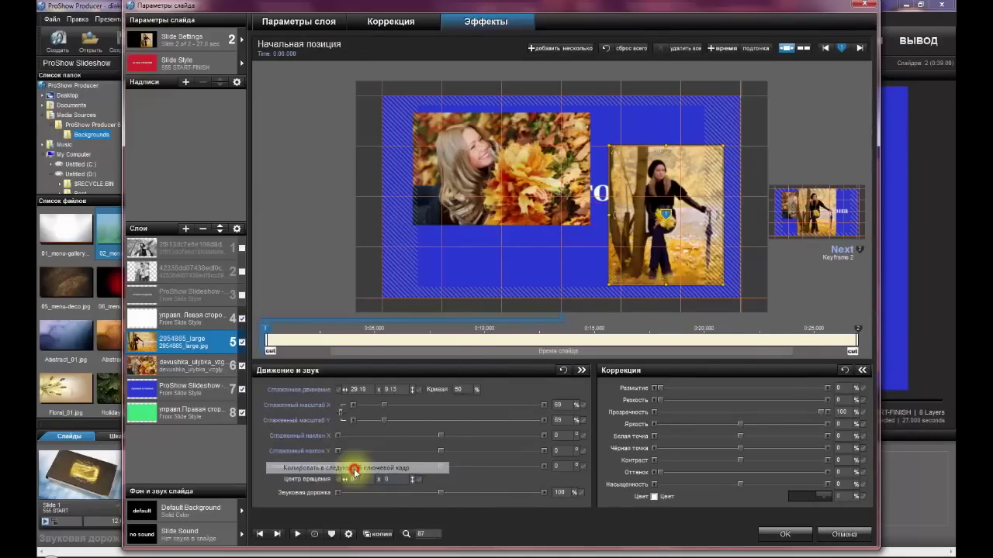
# Add a horizontal pan modifier to the 2954865_large photo based on the X pan of Layer 8 ("управл.Правая сторона")
pyautogui.rightClick(358, 392)
pyautogui.click(368, 536)
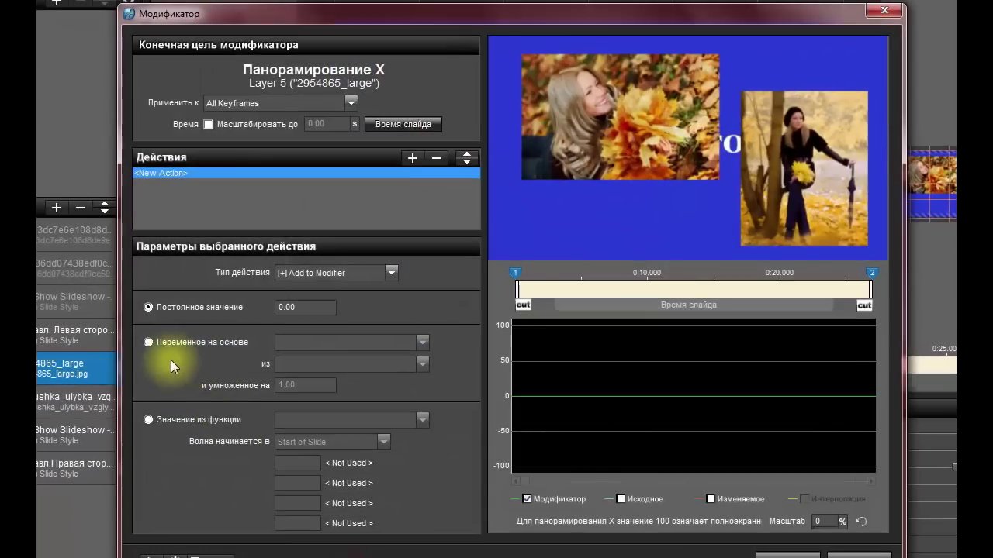
pyautogui.click(148, 342)
pyautogui.click(422, 364)
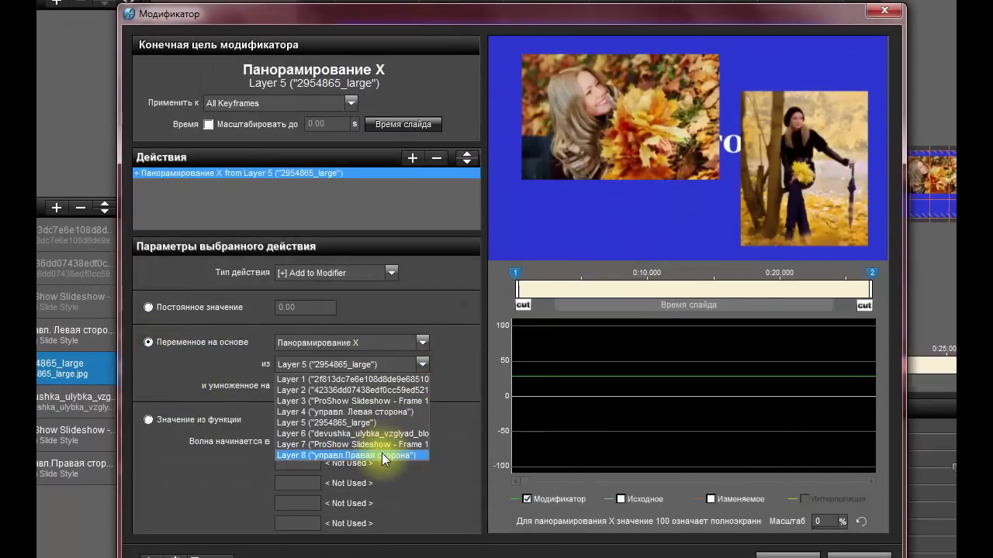
pyautogui.click(382, 456)
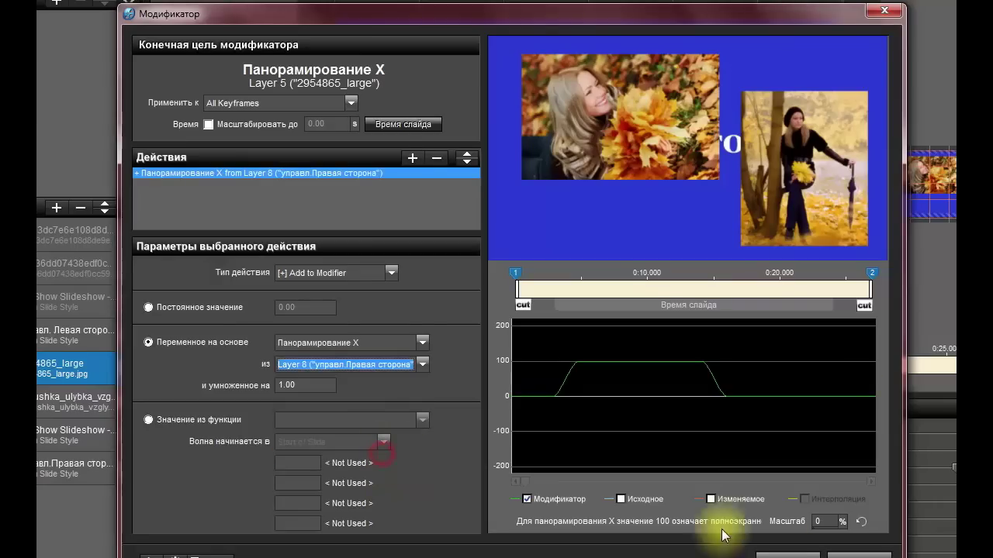
pyautogui.click(784, 555)
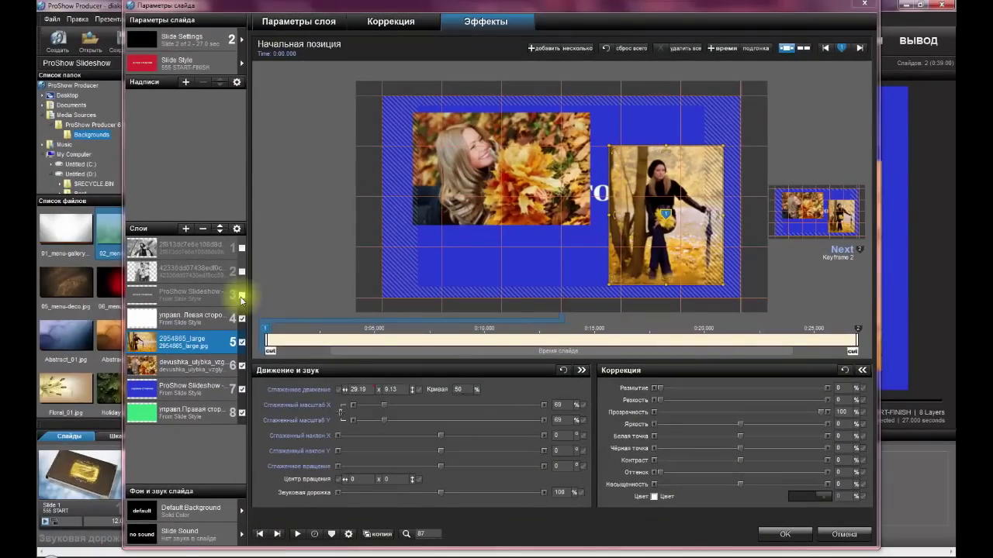
# Make the red left page layer and the two photo layers above it visible again, and play the slide preview
pyautogui.click(241, 296)
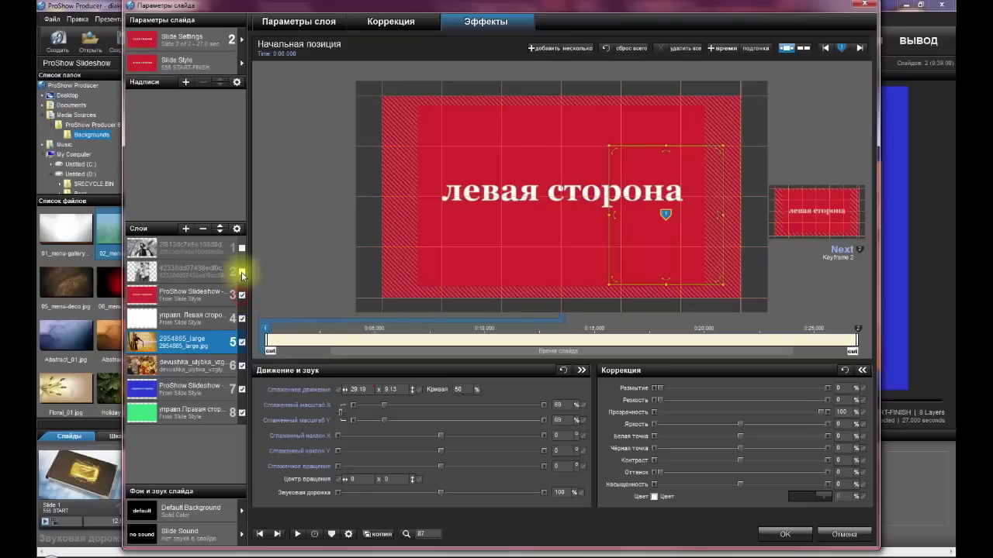
pyautogui.click(242, 271)
pyautogui.click(241, 249)
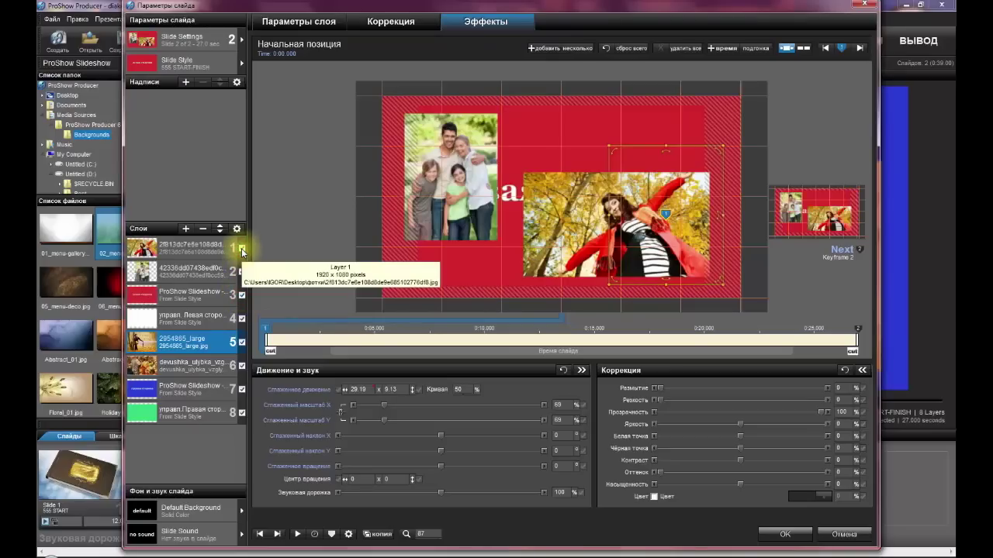
pyautogui.click(298, 535)
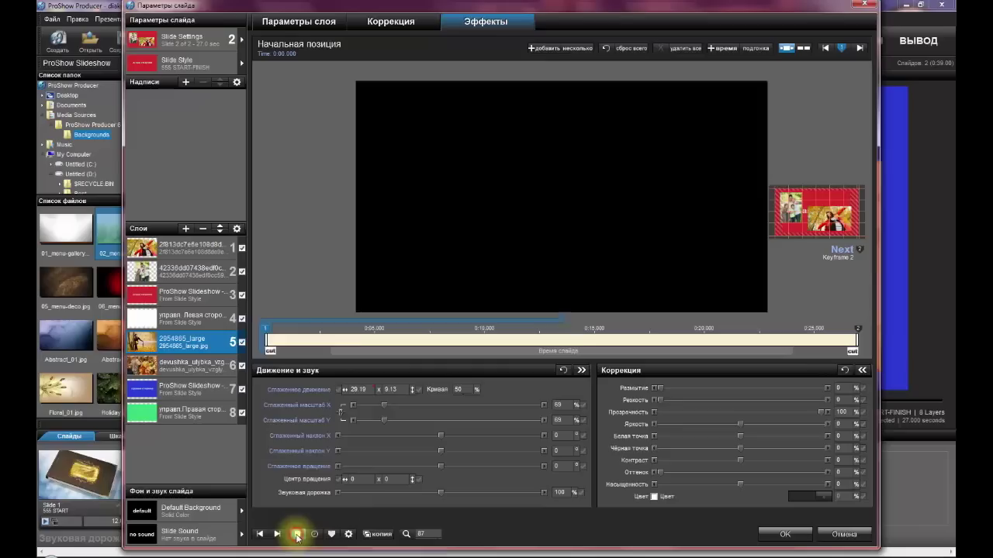